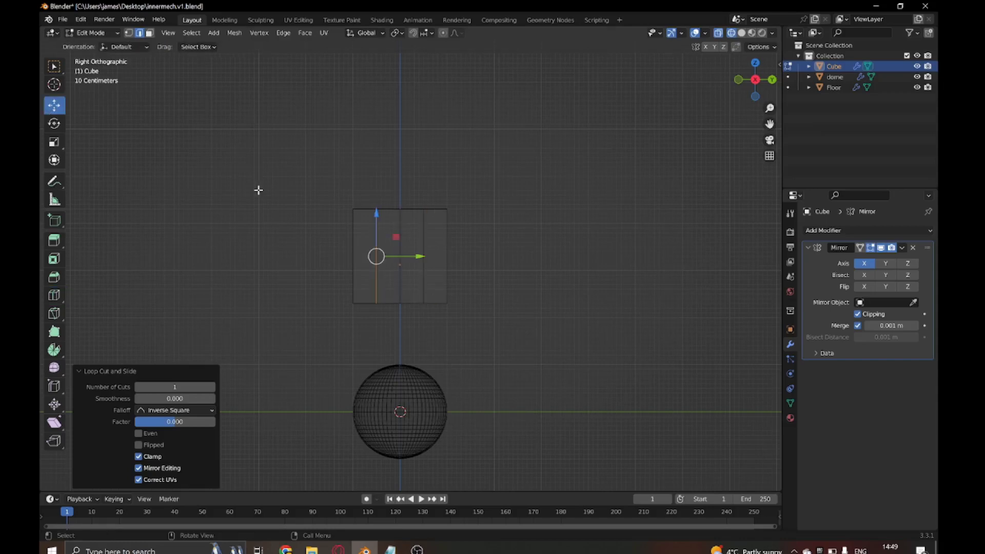
- Tilt and proportionally scale the cube's end faces into a cup-shaped head
left_click_drag(314, 176, 483, 324)
key("Escape")
key("c")
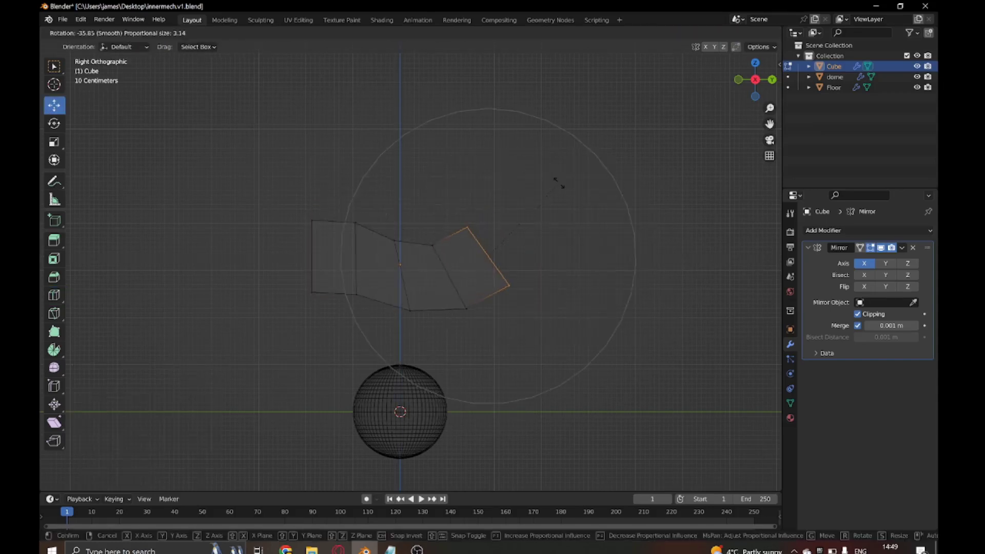
key("r")
left_click(645, 105)
key("s")
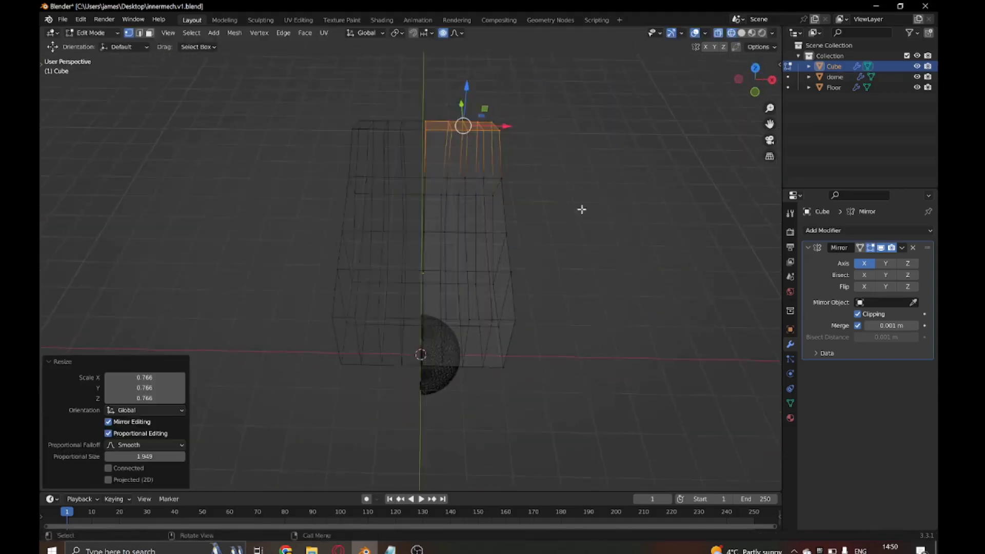
left_click(452, 321)
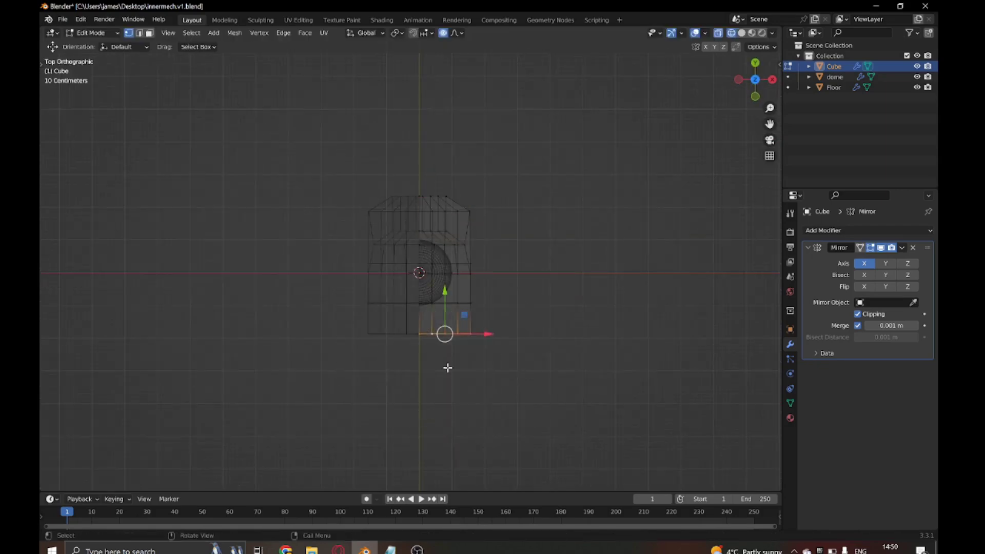
key("Escape")
- Round the lower faces with To Sphere and flatten them vertically
mouse_move(461, 351)
middle_mouse_down()
mouse_move(392, 272)
mouse_move(438, 304)
middle_mouse_up()
key("shift+z")
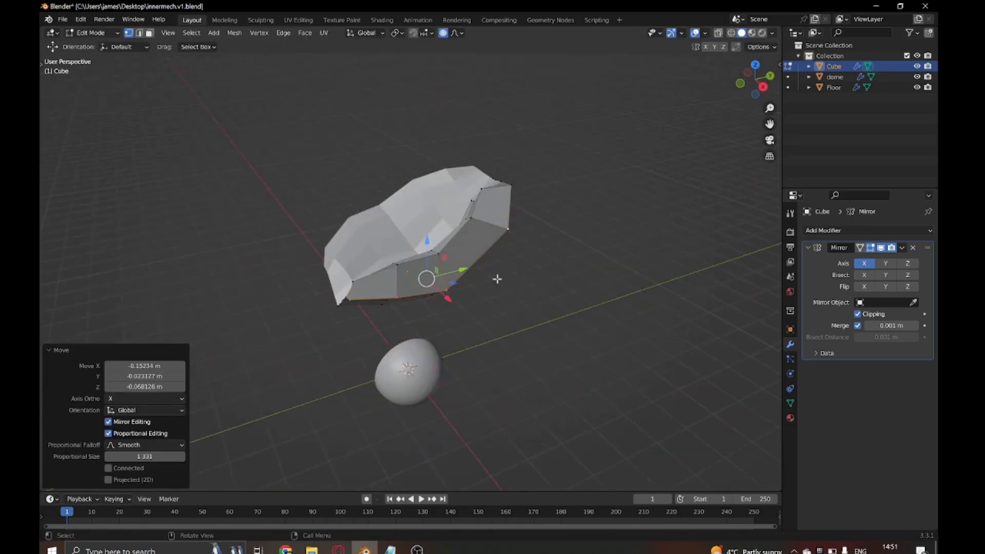
mouse_move(497, 279)
middle_mouse_down()
mouse_move(462, 195)
mouse_move(387, 218)
middle_mouse_up()
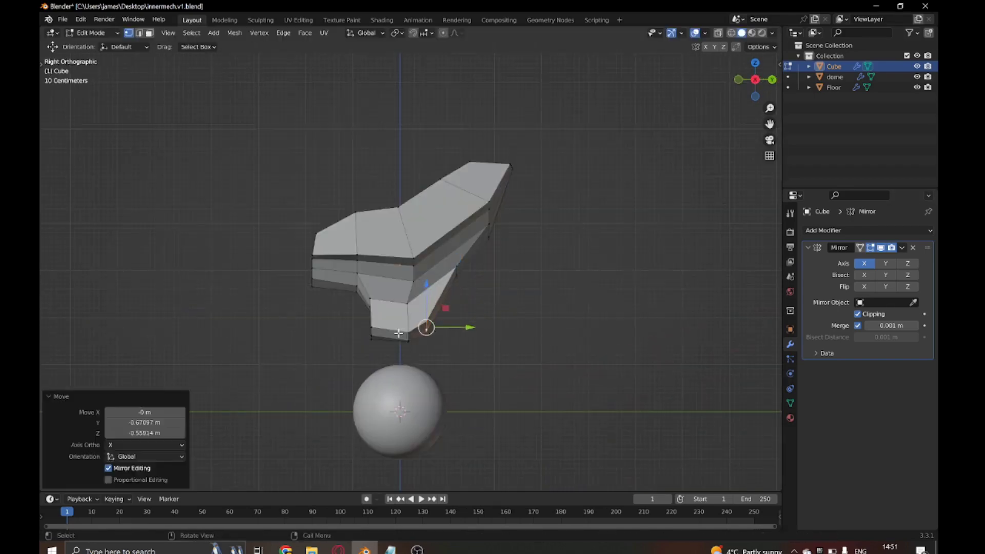
mouse_move(391, 260)
middle_mouse_down()
mouse_move(523, 203)
mouse_move(512, 321)
middle_mouse_up()
left_click(451, 334)
middle_click_drag(451, 333, 627, 353)
key("z")
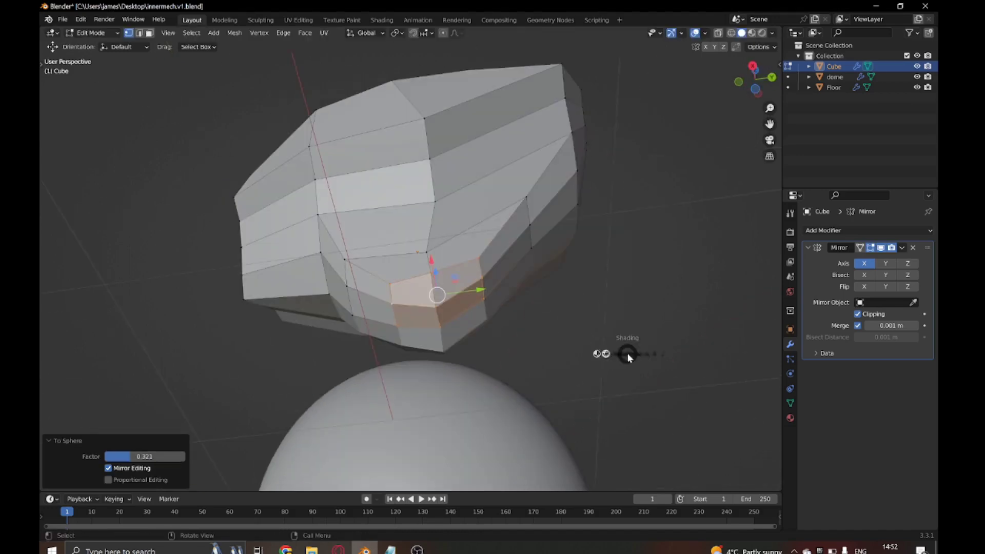
left_click(528, 337)
mouse_move(529, 337)
middle_mouse_down()
mouse_move(419, 299)
mouse_move(425, 328)
mouse_move(409, 332)
middle_mouse_up()
- Move and tilt the bottom edge down to form the thin stem
key("g")
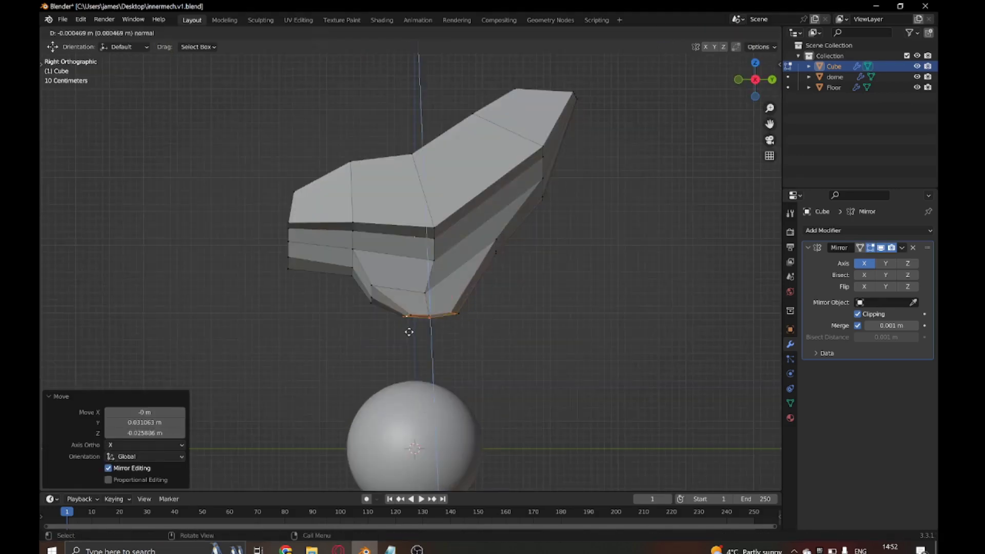
left_click(439, 403)
scroll(439, 404, "down", 1)
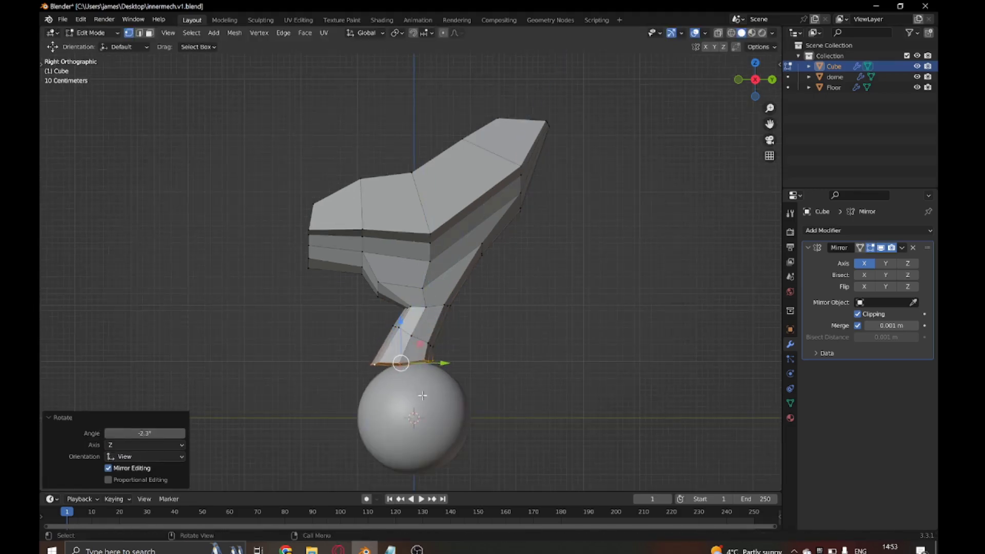
key("shift+z")
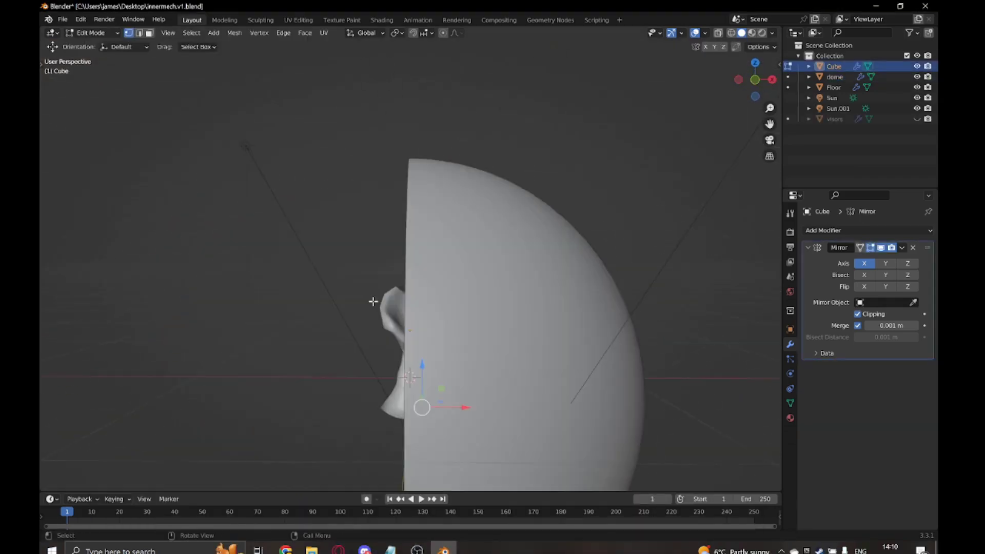
- Reshape the cup edge with a soft proportional grab in the right side view
key("KP_1")
key("shift+z")
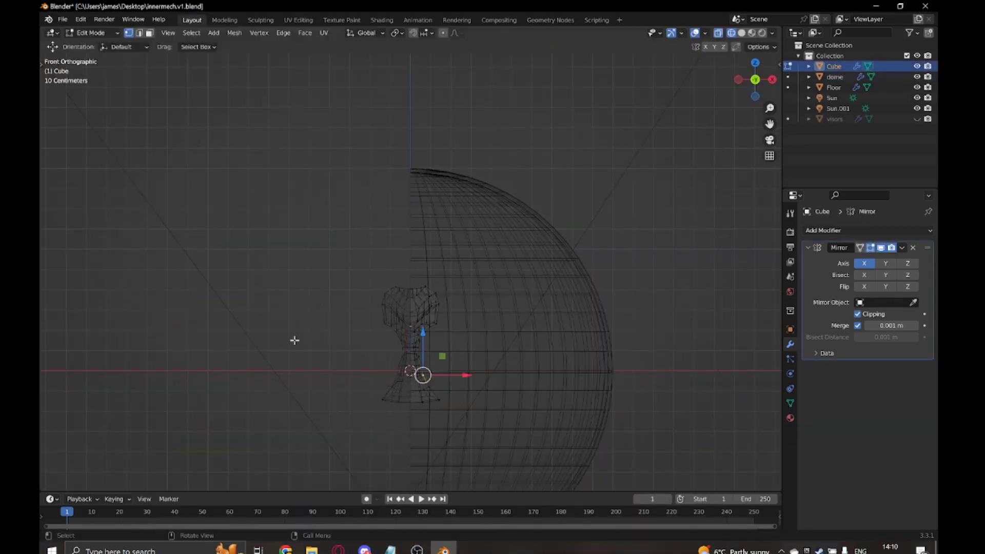
middle_click_drag(335, 411, 470, 138)
scroll(302, 230, "up", 5)
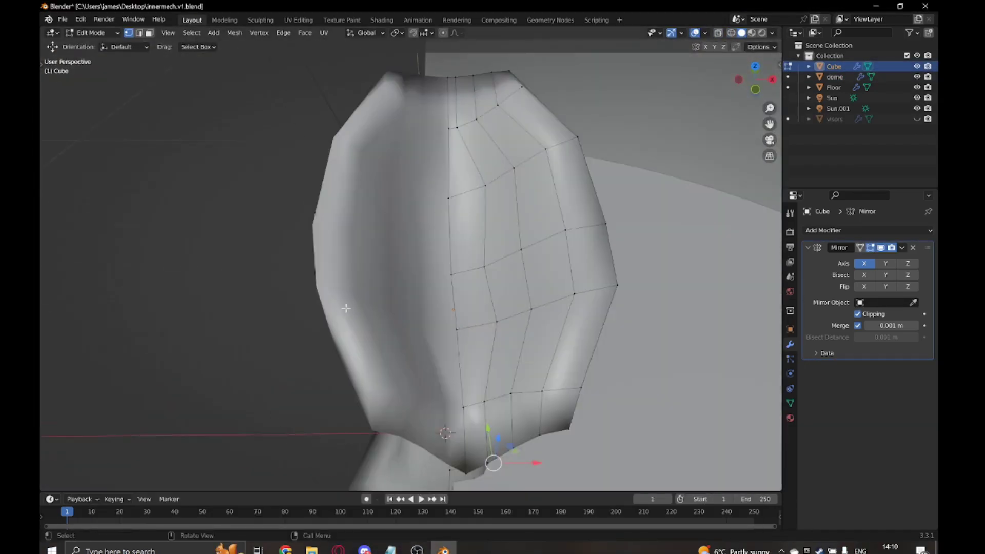
key("KP_3")
key("shift+z")
left_click_drag(402, 270, 394, 310)
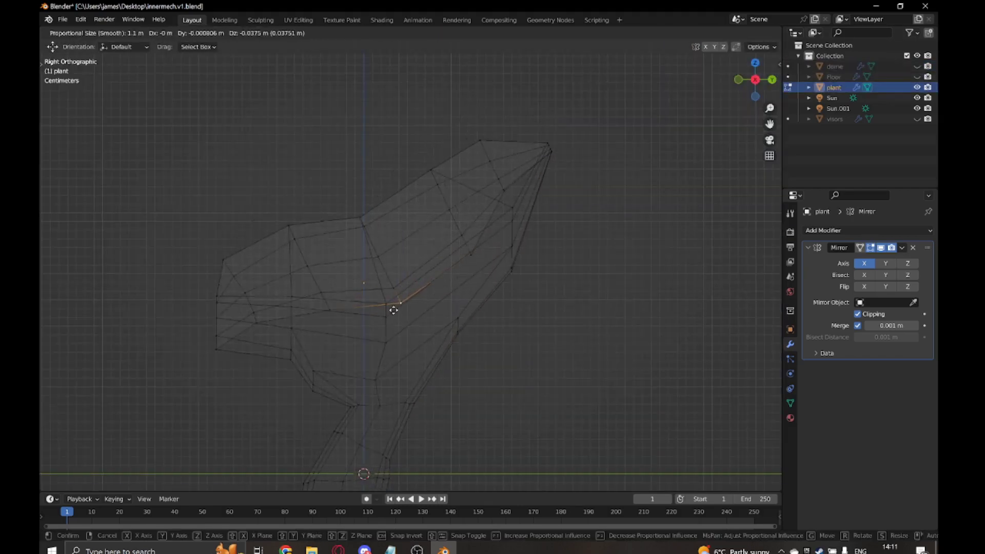
mouse_move(440, 253)
middle_mouse_down()
mouse_move(577, 251)
mouse_move(513, 171)
mouse_move(512, 205)
middle_mouse_up()
key("shift+z")
- Add a Subdivision Surface modifier and soften the cup rim with proportional grabs
left_click(867, 231)
left_click(713, 414)
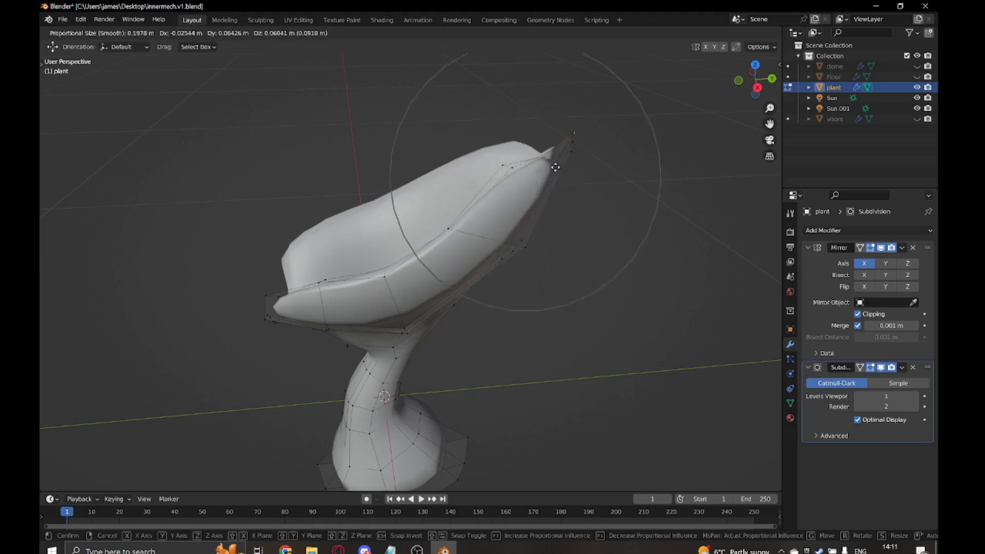
left_click(556, 168)
mouse_move(556, 167)
middle_mouse_down()
mouse_move(684, 179)
mouse_move(536, 206)
middle_mouse_up()
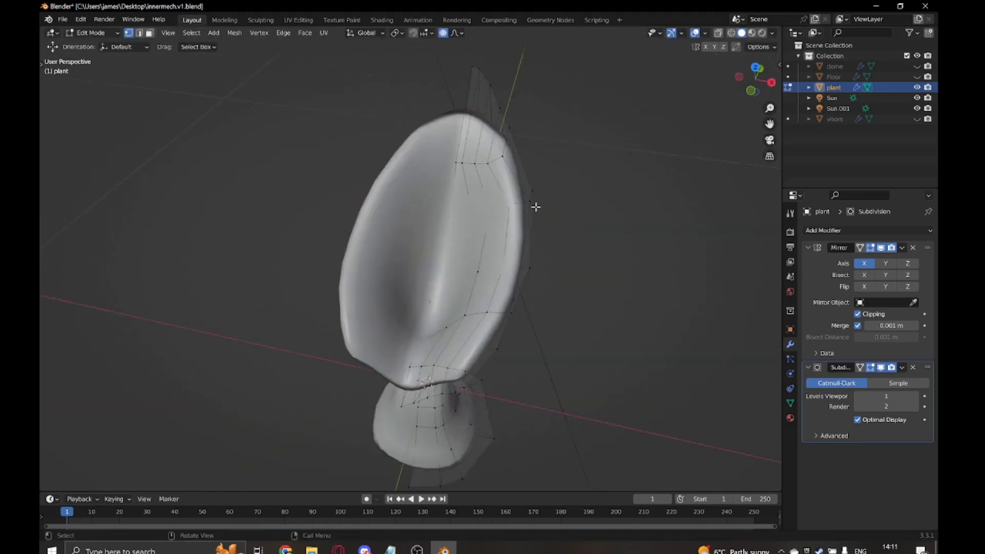
key("g")
left_click(605, 159)
middle_click_drag(605, 159, 403, 269)
key("g")
left_click(307, 358)
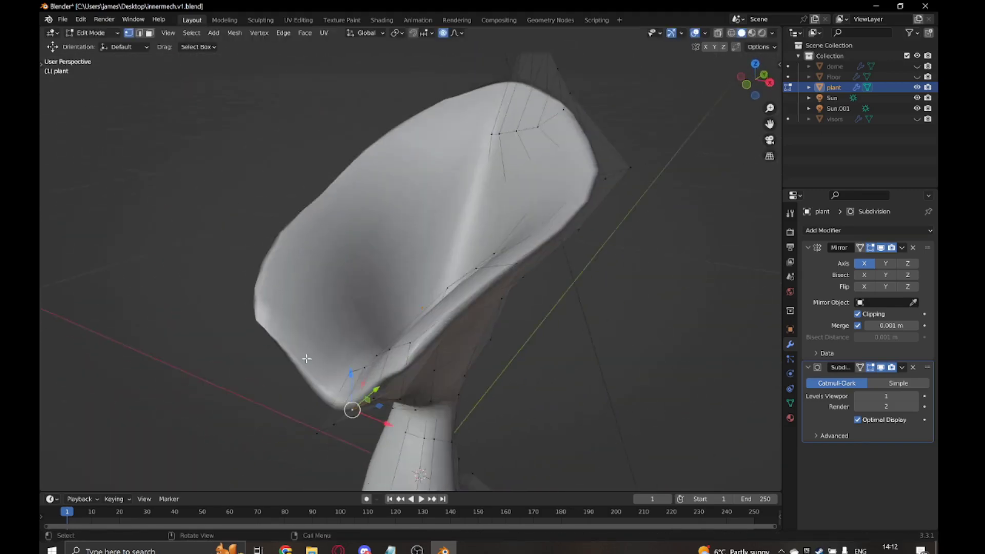
- Widen the cup, select the neck vertices, and turn off Mirror Clipping
key("g")
mouse_move(307, 358)
middle_mouse_down()
mouse_move(534, 356)
mouse_move(414, 321)
mouse_move(440, 264)
middle_mouse_up()
left_click(534, 356)
left_click(440, 264)
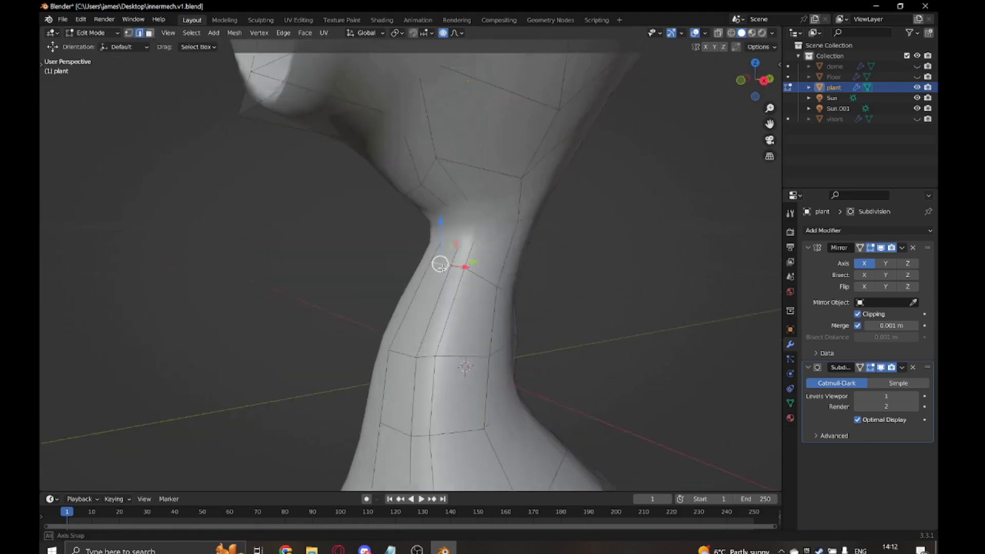
key("g")
left_click(325, 275)
mouse_move(326, 275)
middle_mouse_down()
mouse_move(406, 251)
mouse_move(237, 250)
mouse_move(190, 85)
middle_mouse_up()
left_click(878, 315)
- Extrude the neck faces outward into a side arm and re-enable Mirror Clipping
key("o")
key("e")
left_click(242, 241)
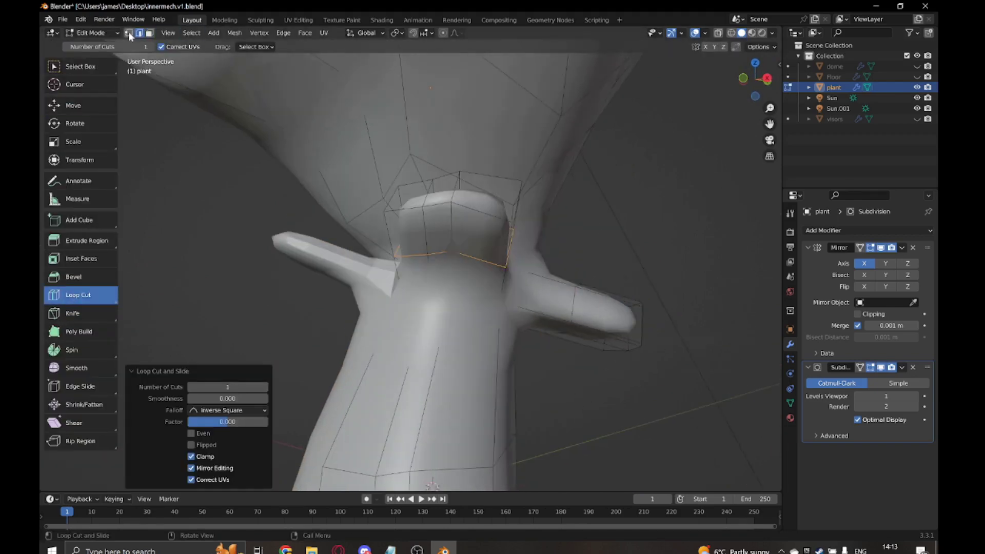
left_click(72, 105)
mouse_move(359, 231)
middle_mouse_down()
mouse_move(451, 187)
mouse_move(345, 325)
middle_mouse_up()
- Turn proportional editing back on and shape the arm vertices with soft grabs
left_click(858, 314)
key("o")
key("g")
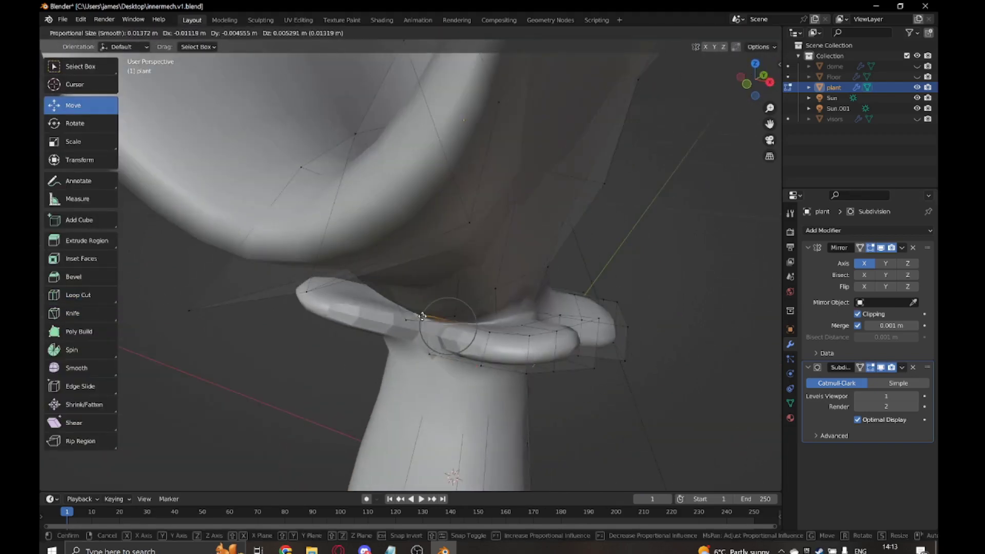
left_click(422, 316)
mouse_move(422, 316)
middle_mouse_down()
mouse_move(321, 255)
mouse_move(331, 305)
middle_mouse_up()
middle_click_drag(171, 312, 550, 358)
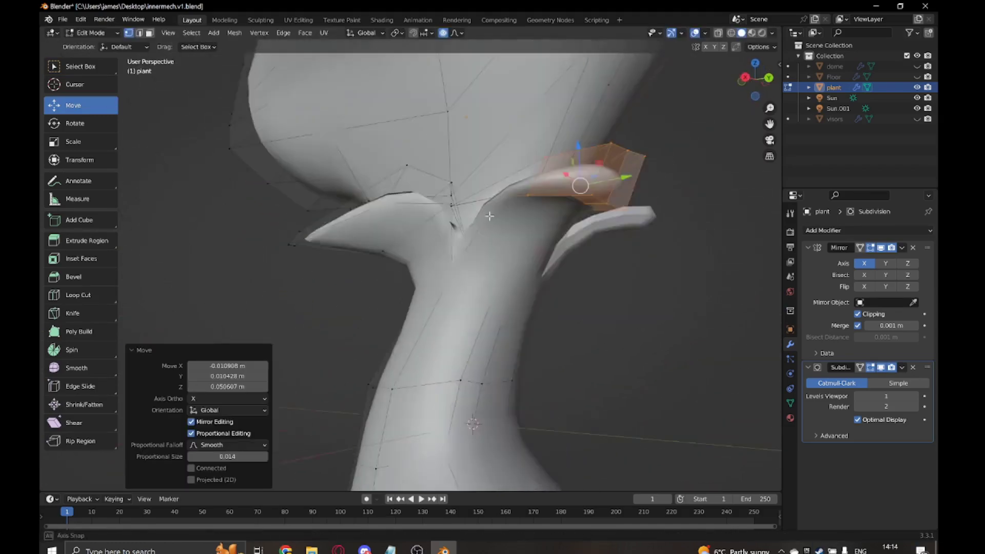
key("g")
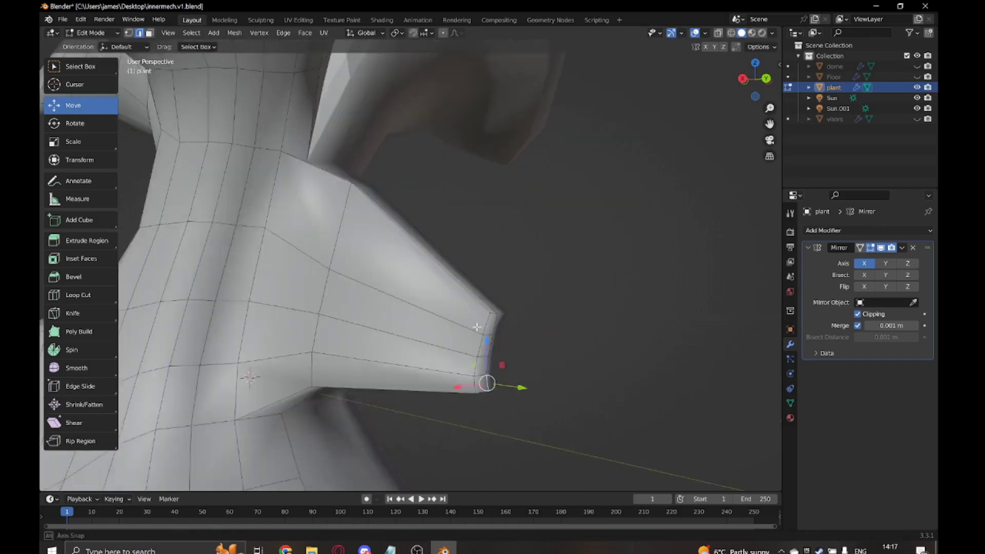
- Refine the leaf tip vertices and softly reshape the cup
middle_click_drag(477, 326, 432, 288)
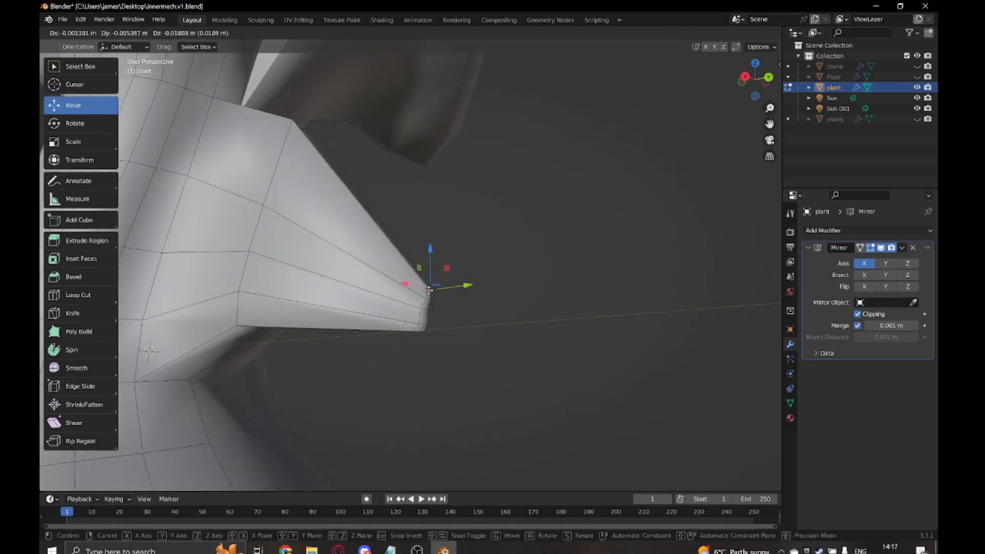
left_click(323, 416)
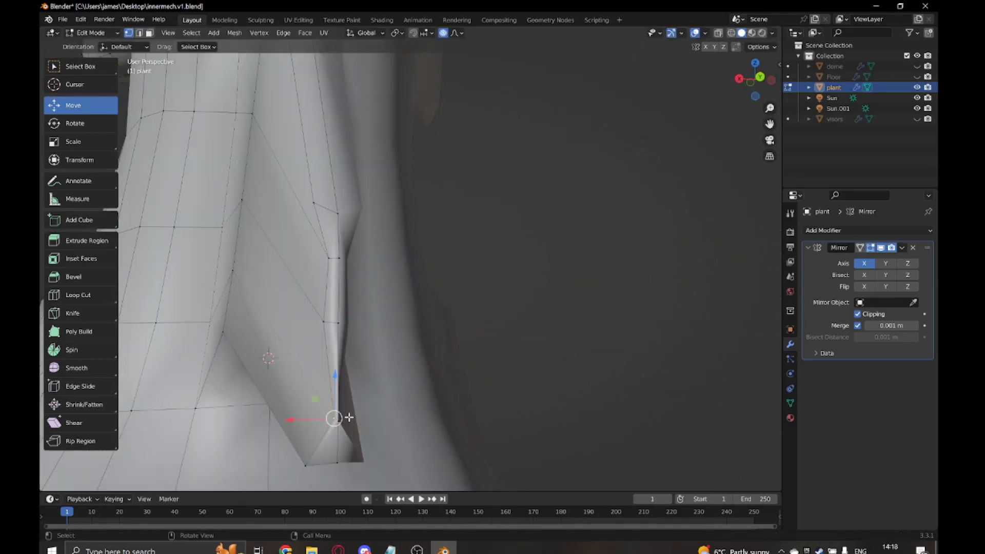
left_click(335, 458)
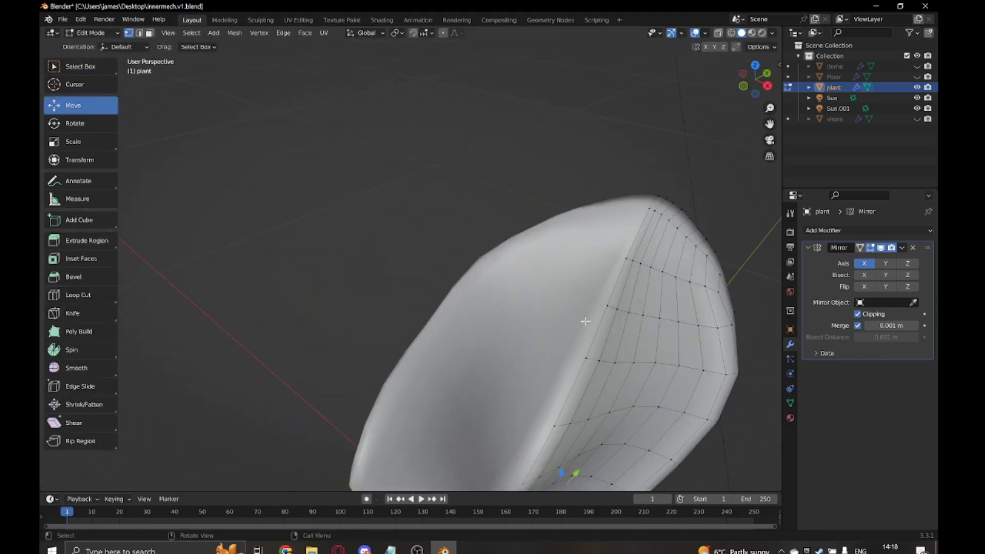
key("g")
left_click(685, 282)
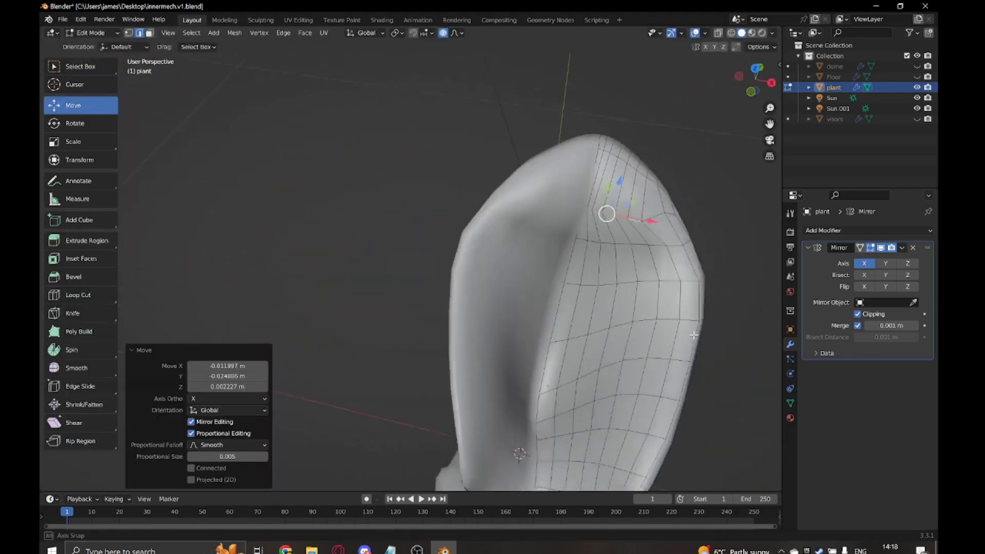
mouse_move(684, 281)
middle_mouse_down()
mouse_move(513, 328)
mouse_move(621, 222)
mouse_move(533, 287)
mouse_move(630, 277)
middle_mouse_up()
- Raise a cup vertex along Z, select an edge path across the head, and return to Object Mode
key("g")
key("z")
left_click(491, 348)
key("Tab")
key("Tab")
left_click(598, 270, "ctrl")
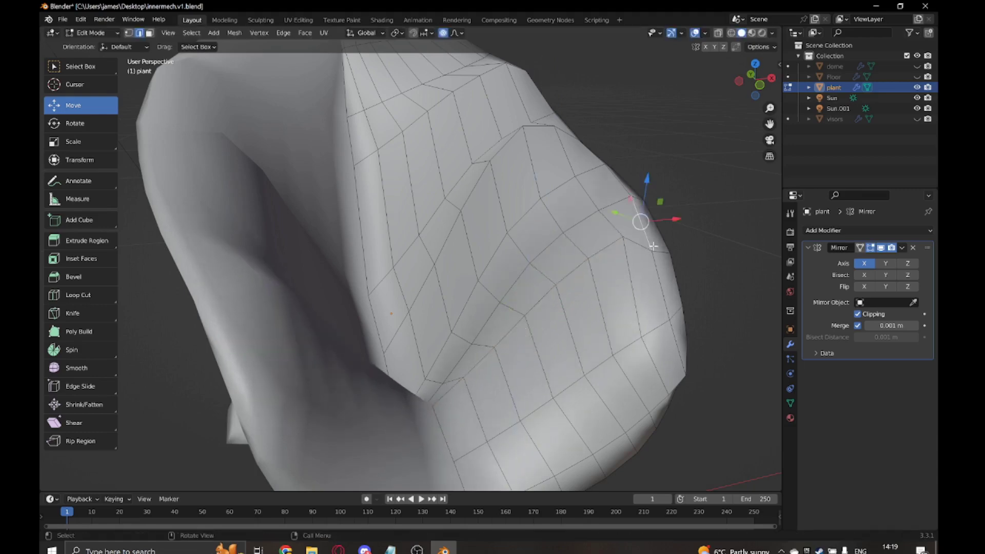
scroll(653, 246, "down", 5)
mouse_move(598, 214)
middle_mouse_down()
mouse_move(546, 198)
mouse_move(523, 322)
mouse_move(297, 282)
mouse_move(440, 286)
mouse_move(550, 180)
mouse_move(531, 281)
middle_mouse_up()
key("Tab")
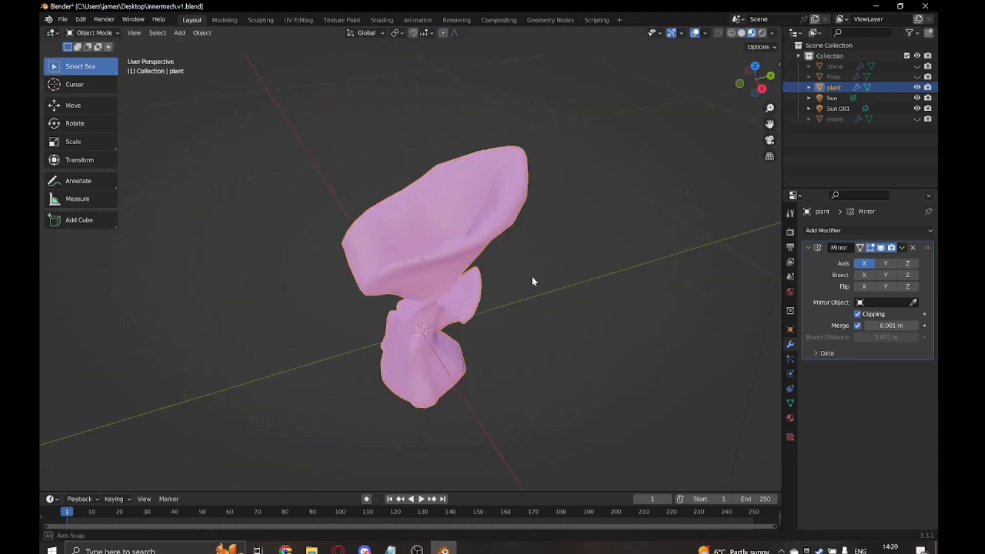
- In Edit Mode, select a vertex path on the mouth rim tip
scroll(661, 163, "down", 5)
mouse_move(661, 163)
middle_mouse_down()
mouse_move(564, 195)
mouse_move(515, 199)
mouse_move(461, 354)
middle_mouse_up()
scroll(564, 195, "up", 8)
key("Tab")
right_click(461, 356)
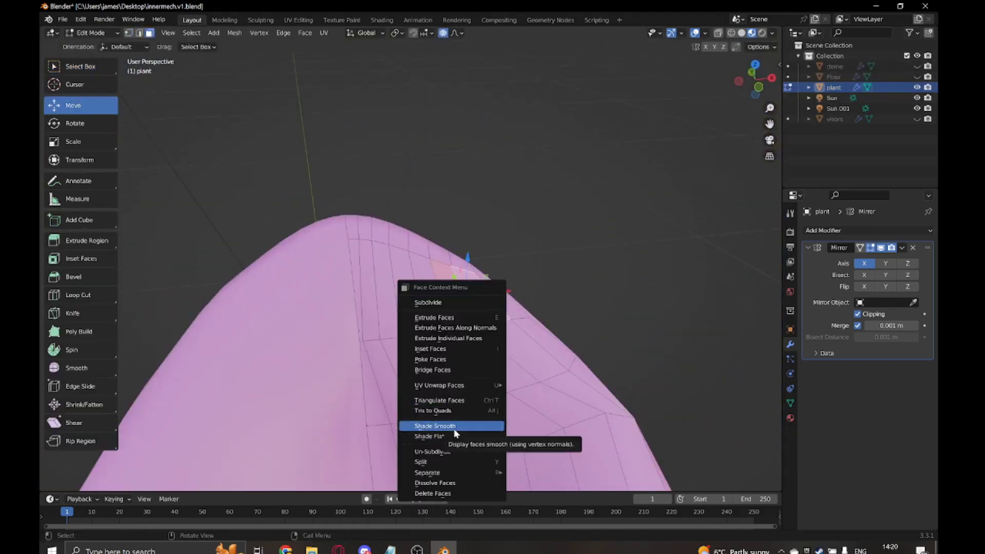
key("1")
right_click(564, 488)
left_click(513, 290, "ctrl")
mouse_move(464, 293)
middle_mouse_down()
mouse_move(539, 292)
mouse_move(470, 326)
middle_mouse_up()
left_click(538, 319)
- Scale the selected rim vertices along Z to flatten the tip
key("s")
key("z")
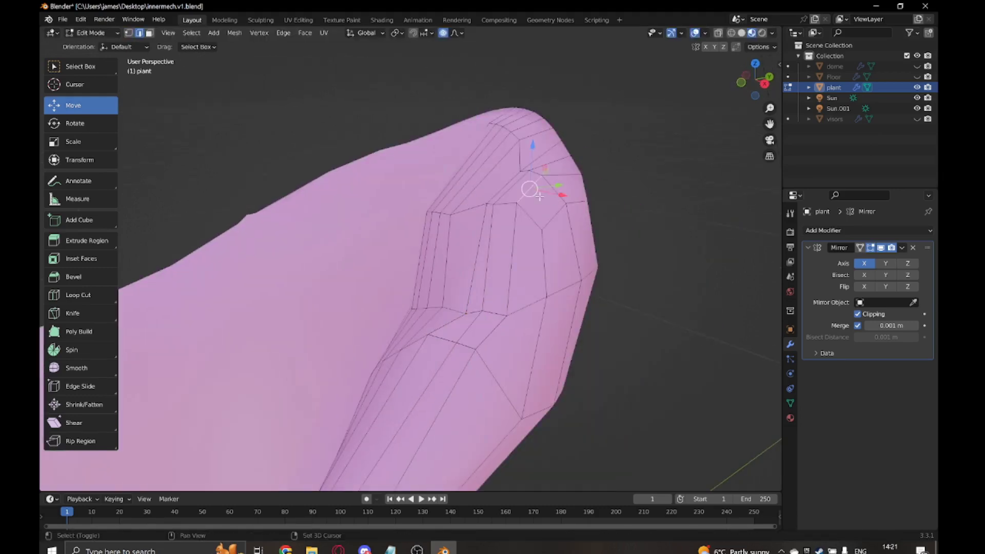
mouse_move(539, 196)
middle_mouse_down()
mouse_move(576, 202)
mouse_move(526, 194)
mouse_move(202, 352)
mouse_move(528, 288)
middle_mouse_up()
key("s")
key("z")
left_click(490, 204)
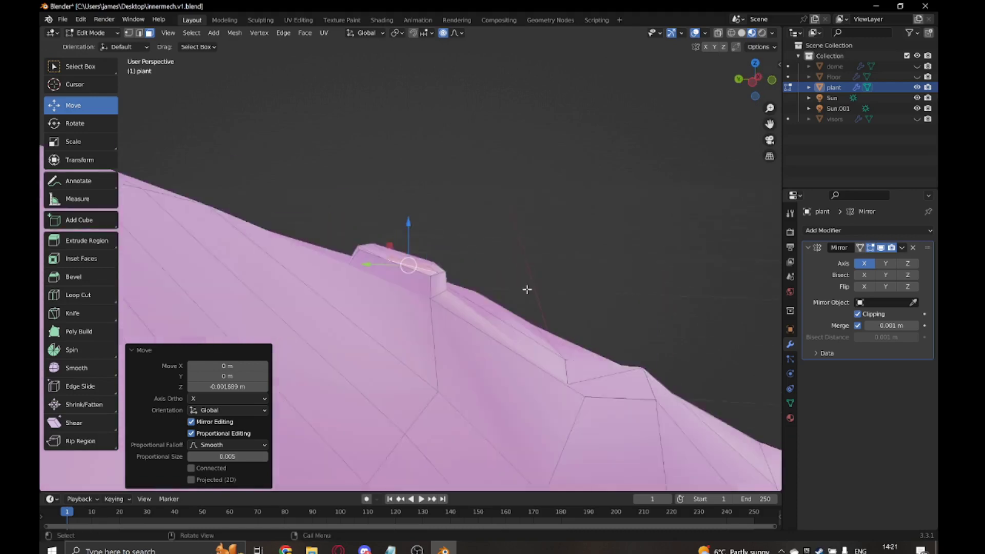
scroll(528, 289, "up", 3)
left_click_drag(447, 261, 453, 262)
middle_click_drag(453, 262, 482, 298)
- With proportional editing off, nudge the vertices and scale down the new rim face
key("o")
key("g")
left_click(496, 311)
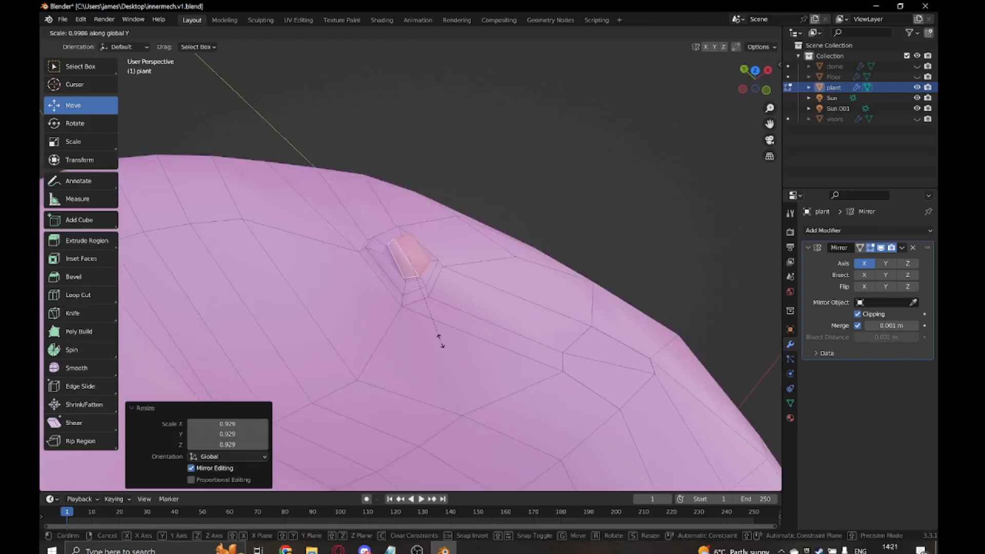
left_click(431, 316)
middle_click_drag(431, 316, 471, 239)
middle_click_drag(330, 118, 427, 290)
scroll(427, 290, "up", 3)
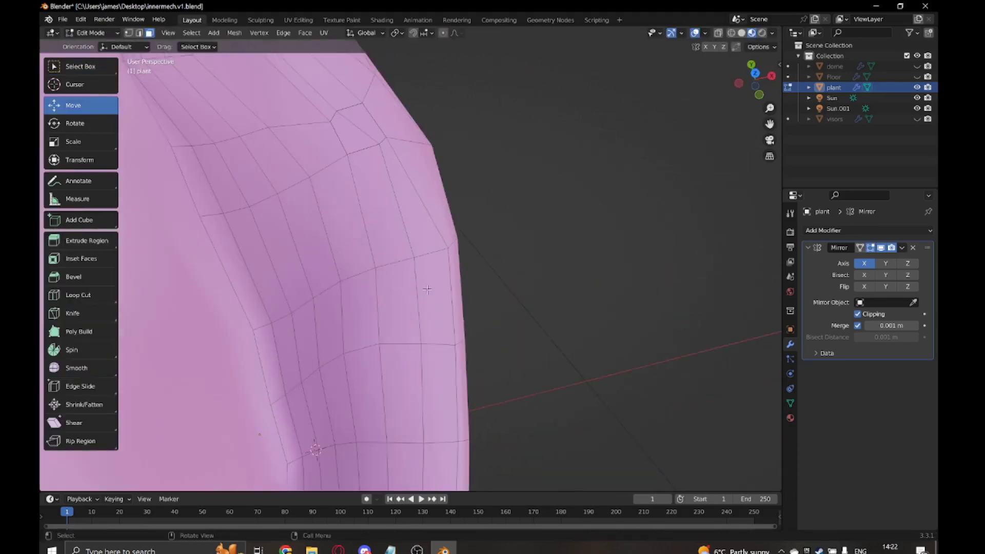
left_click(601, 332)
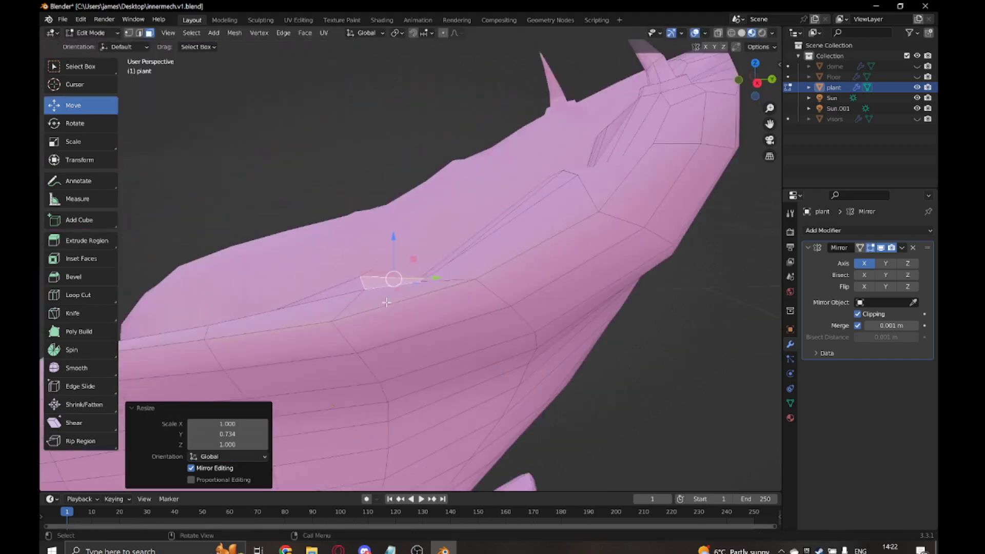
middle_click_drag(600, 333, 582, 336)
- Move the extruded face and pull the spike tip outward with proportional editing
key("g")
left_click(418, 234)
mouse_move(418, 234)
middle_mouse_down()
mouse_move(447, 174)
mouse_move(346, 178)
middle_mouse_up()
left_click(440, 155)
key("e")
key("g")
left_click(403, 127)
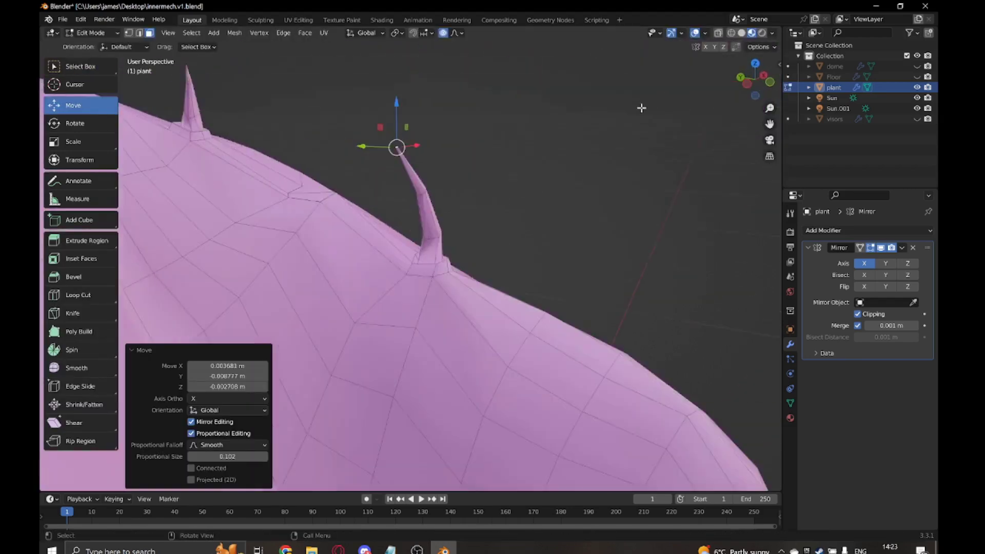
mouse_move(403, 127)
middle_mouse_down()
mouse_move(484, 322)
mouse_move(291, 268)
middle_mouse_up()
- Scale the last spike down and return to Object Mode
left_click(484, 343)
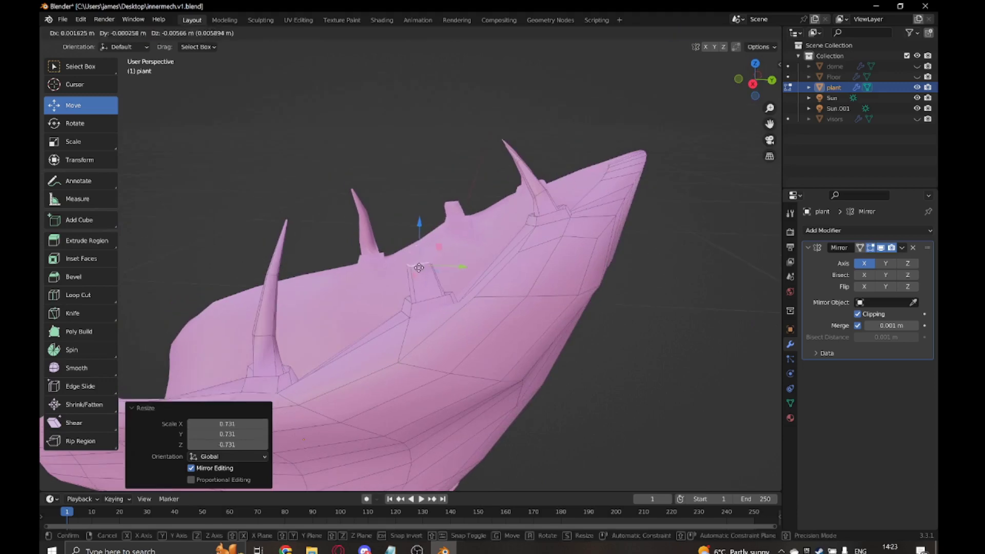
right_click(419, 267)
middle_click_drag(419, 267, 568, 183)
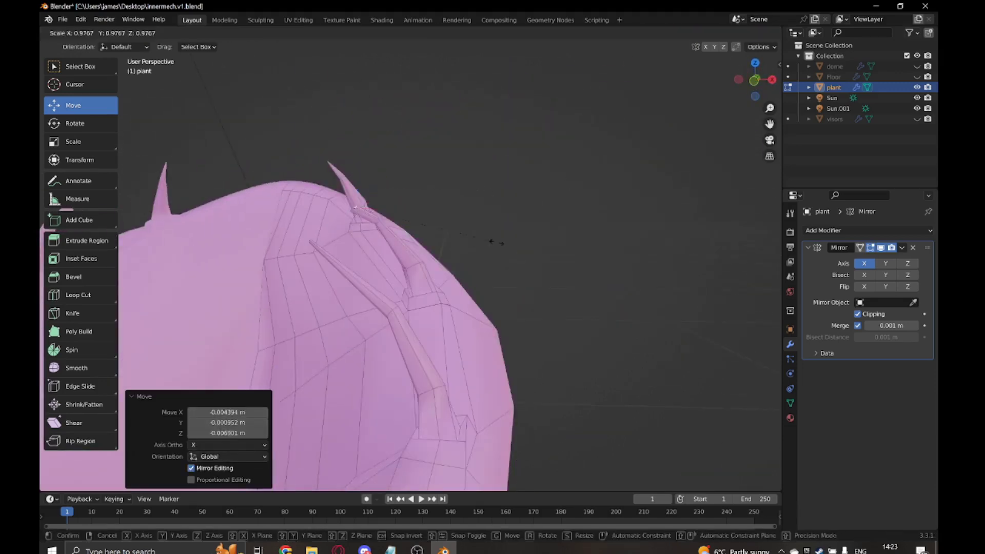
left_click(497, 242)
key("Tab")
mouse_move(497, 242)
middle_mouse_down()
mouse_move(494, 264)
mouse_move(289, 257)
mouse_move(371, 276)
middle_mouse_up()
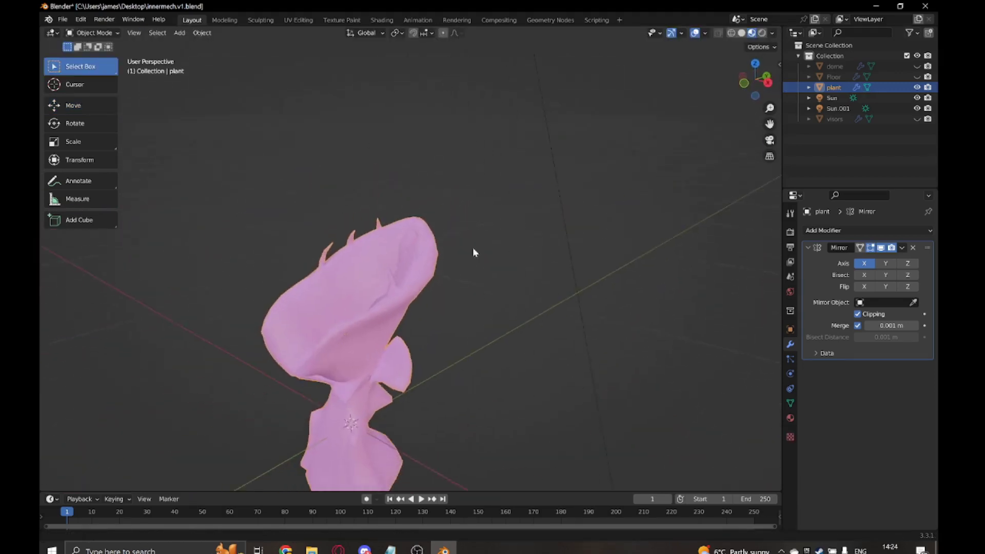
- Back in Edit Mode, extrude a new spike upward from a scaled rim face
key("Tab")
middle_click_drag(473, 252, 481, 309)
left_click(594, 396)
key("e")
left_click(594, 395)
middle_click_drag(593, 395, 520, 298)
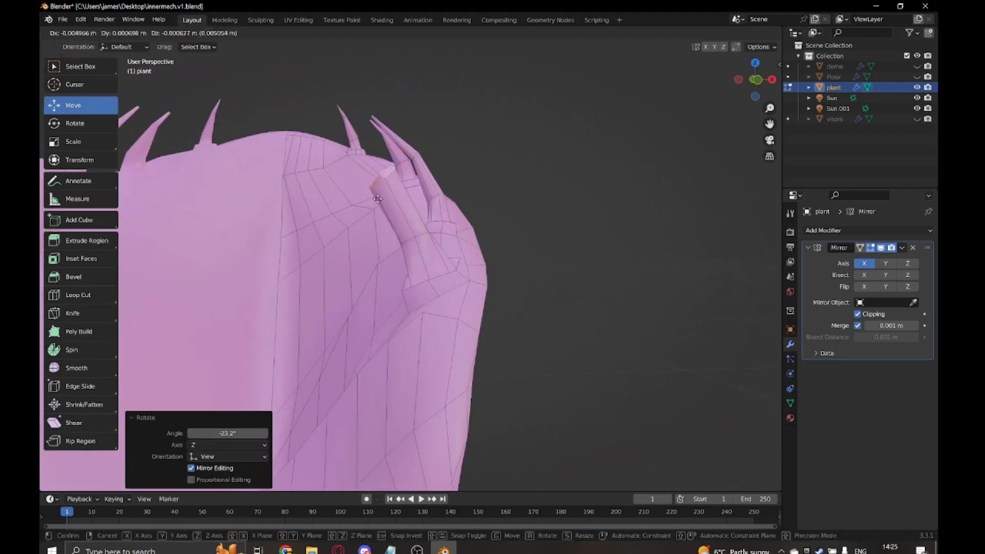
left_click(363, 166)
mouse_move(363, 167)
middle_mouse_down()
mouse_move(570, 216)
mouse_move(554, 266)
mouse_move(385, 337)
middle_mouse_up()
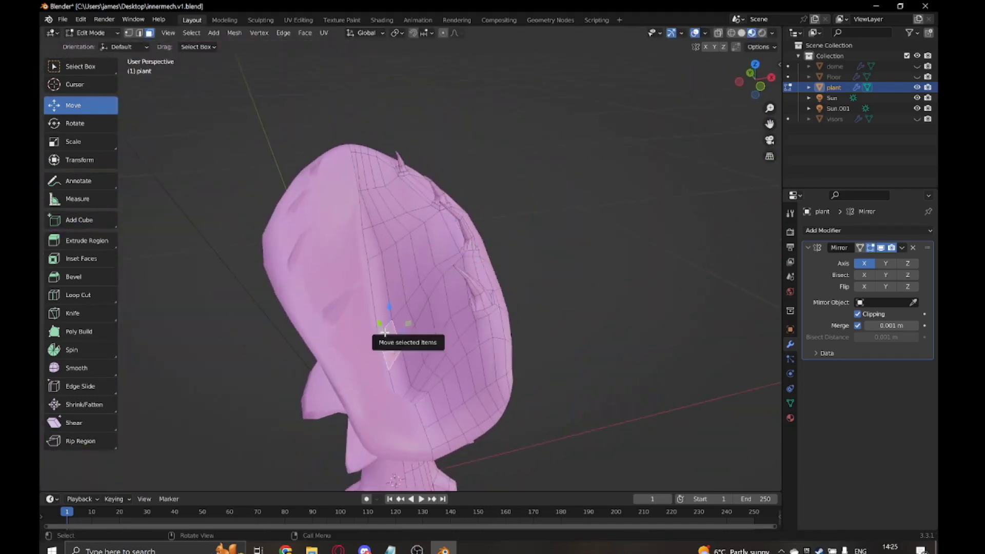
- Reposition the spike's vertices in right-side view with X-ray see-through toggled
key("KP_3")
key("alt+z")
key("g")
left_click(466, 359)
mouse_move(467, 359)
middle_mouse_down()
mouse_move(488, 438)
mouse_move(347, 256)
mouse_move(392, 363)
mouse_move(415, 273)
mouse_move(402, 392)
mouse_move(374, 447)
middle_mouse_up()
key("alt+z")
key("g")
left_click(497, 282)
key("KP_3")
key("alt+z")
key("alt+z")
mouse_move(538, 317)
middle_mouse_down()
mouse_move(565, 279)
mouse_move(517, 325)
mouse_move(524, 352)
mouse_move(522, 251)
middle_mouse_up()
- Select another rim face, shrink it along Y and push it along its normal
key("3")
key("s")
key("y")
left_click(580, 347)
key("s")
left_click(527, 304)
key("g")
key("z")
key("z")
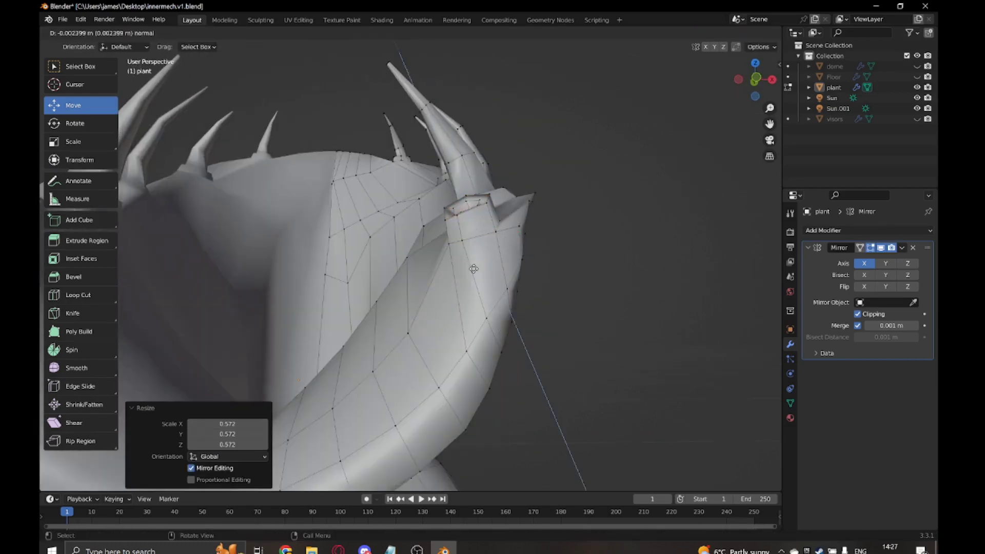
left_click(474, 268)
- Rotate the new spike into a curve and return to Object Mode
scroll(607, 307, "up", 5)
left_click(469, 143)
scroll(462, 185, "down", 5)
key("r")
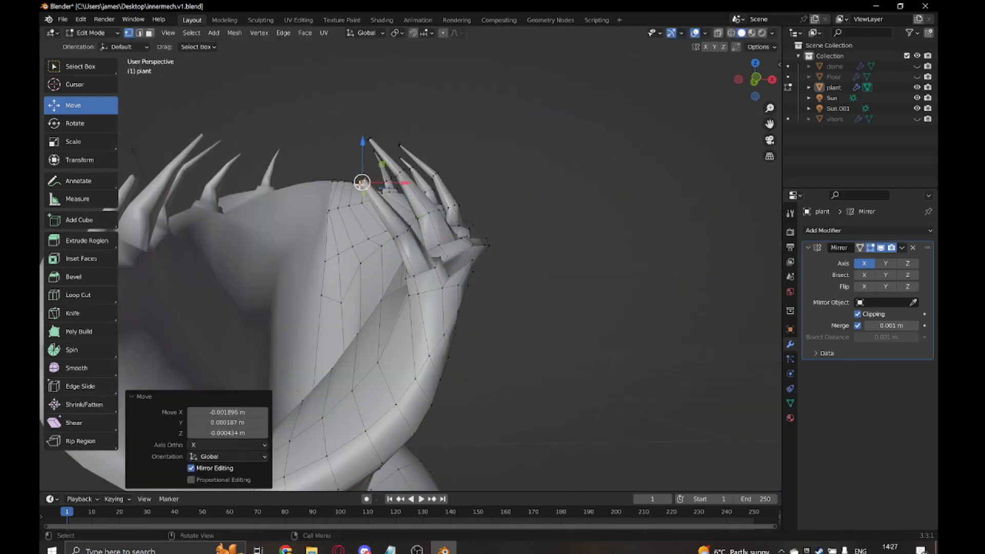
key("Tab")
middle_click_drag(410, 216, 466, 189)
scroll(539, 278, "down", 4)
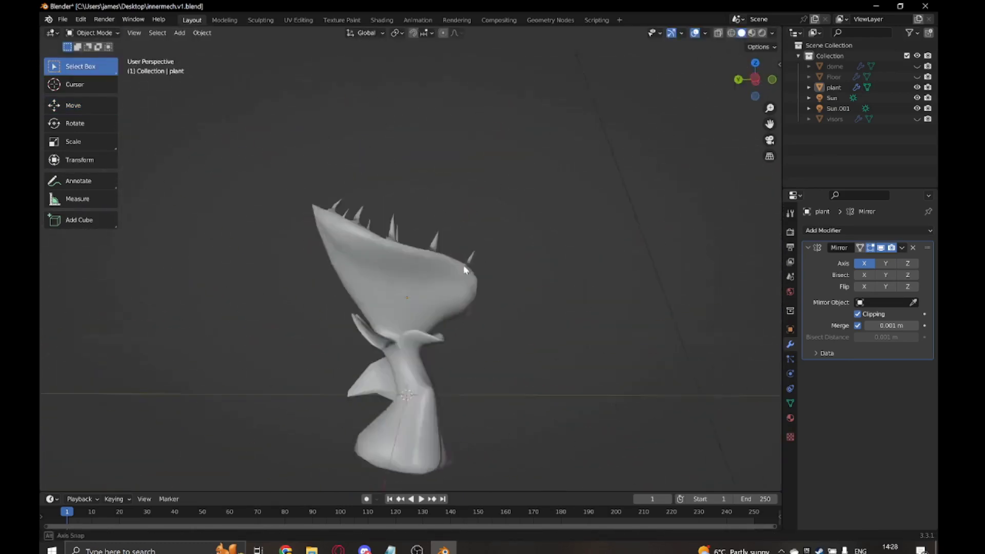
- Enter Edit Mode and view the plant's base from the right side in X-ray
key("Tab")
scroll(410, 256, "up", 4)
scroll(410, 257, "up", 3)
scroll(462, 256, "down", 5)
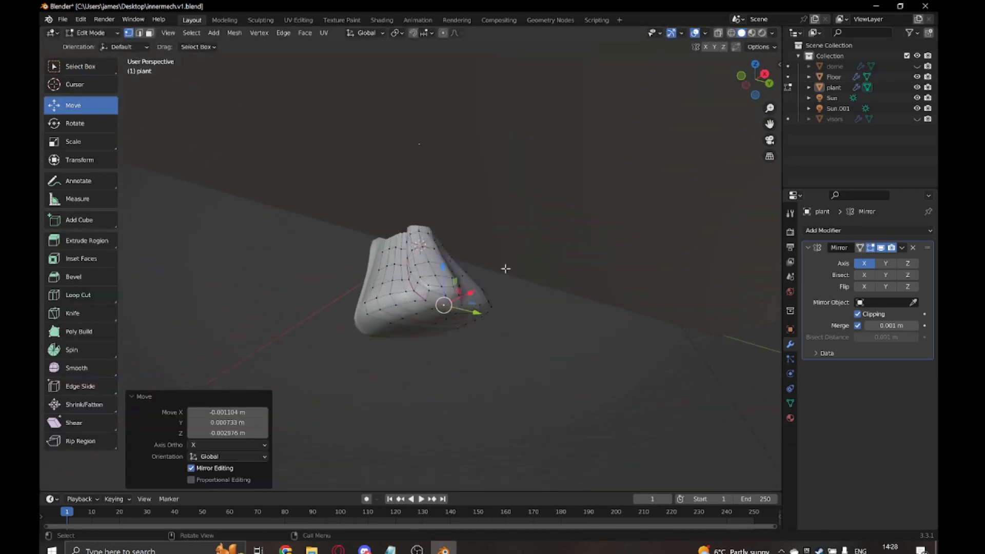
scroll(411, 257, "up", 5)
left_click(116, 47)
key("Tab")
key("Tab")
key("KP_3")
key("shift+z")
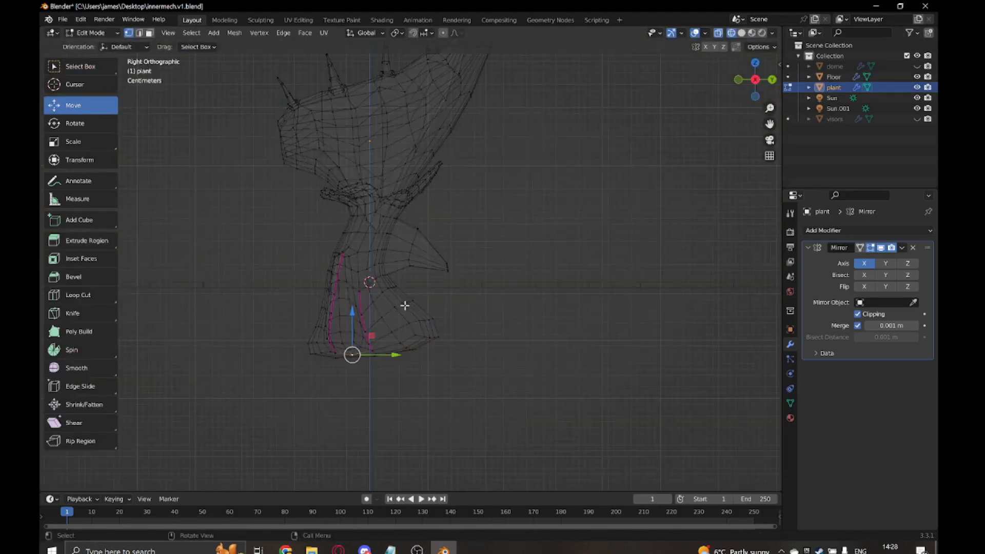
left_click(550, 327)
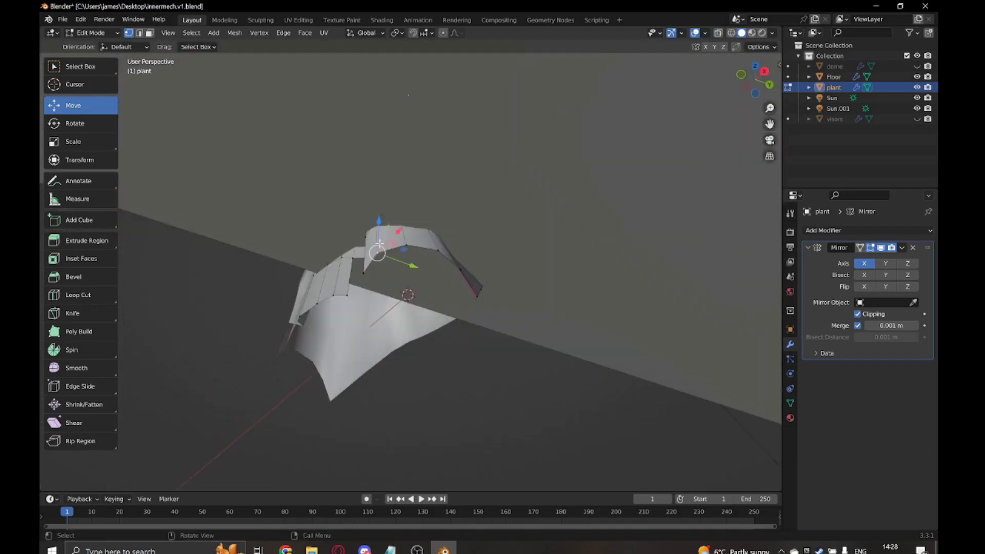
- Pull the selected base vertices downward to start the first leg
middle_click_drag(550, 327, 421, 205)
left_click_drag(419, 195, 418, 196)
left_click(419, 196)
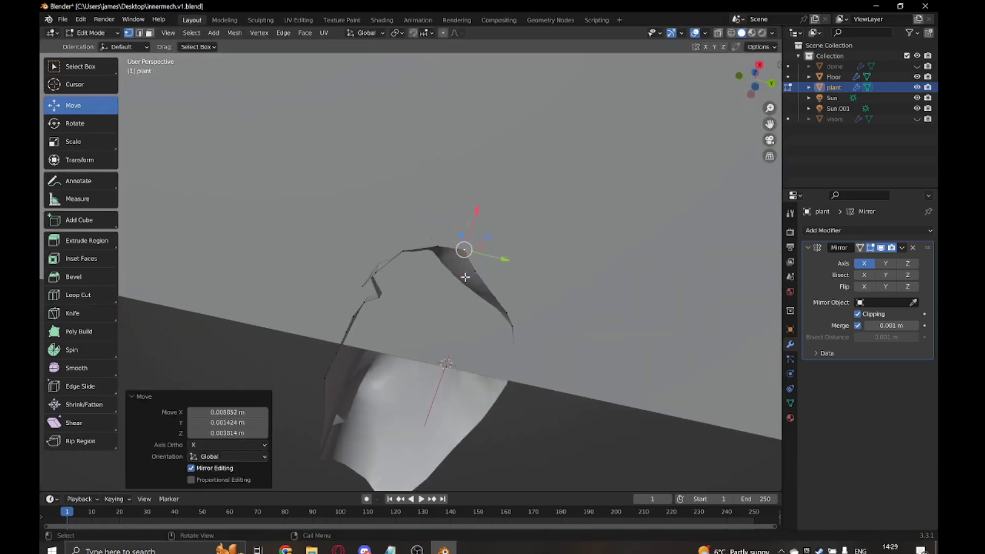
scroll(461, 246, "up", 3)
scroll(365, 297, "down", 3)
mouse_move(365, 297)
middle_mouse_down()
mouse_move(459, 337)
mouse_move(404, 369)
mouse_move(385, 318)
middle_mouse_up()
key("g")
left_click(353, 379)
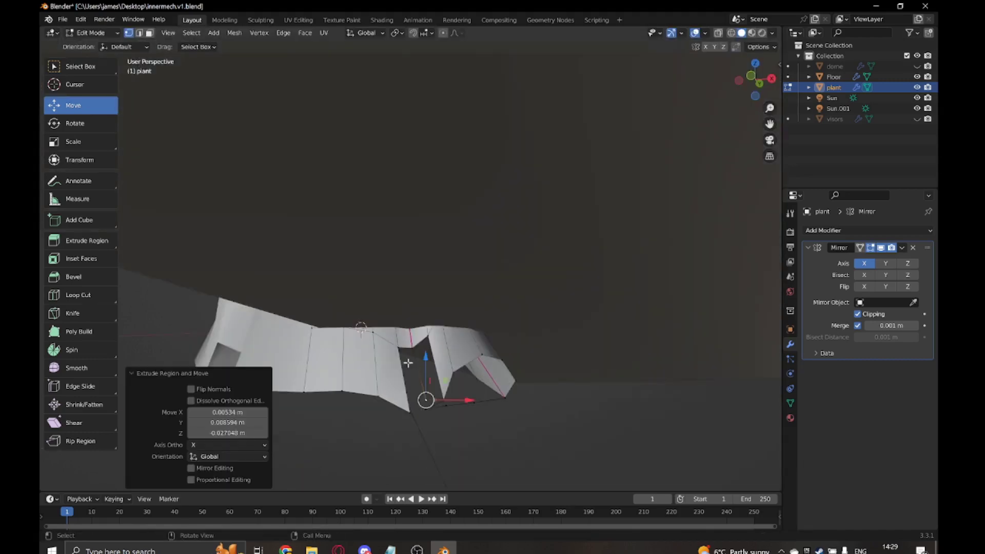
- Move more base vertices down to extend the second leg, checking it in front view
scroll(458, 370, "up", 3)
mouse_move(458, 369)
middle_mouse_down()
mouse_move(534, 410)
mouse_move(371, 378)
middle_mouse_up()
key("g")
left_click(535, 415)
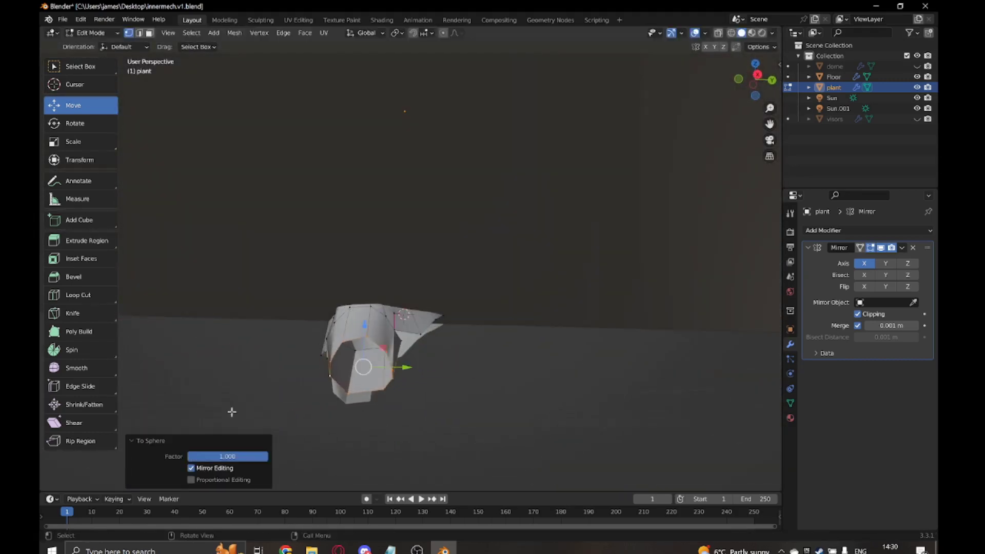
scroll(232, 412, "up", 5)
mouse_move(232, 412)
middle_mouse_down()
mouse_move(506, 387)
mouse_move(495, 345)
mouse_move(265, 322)
mouse_move(465, 418)
middle_mouse_up()
key("KP_1")
- Move and extrude the leg tip faces to lengthen the legs with tapered ends
key("g")
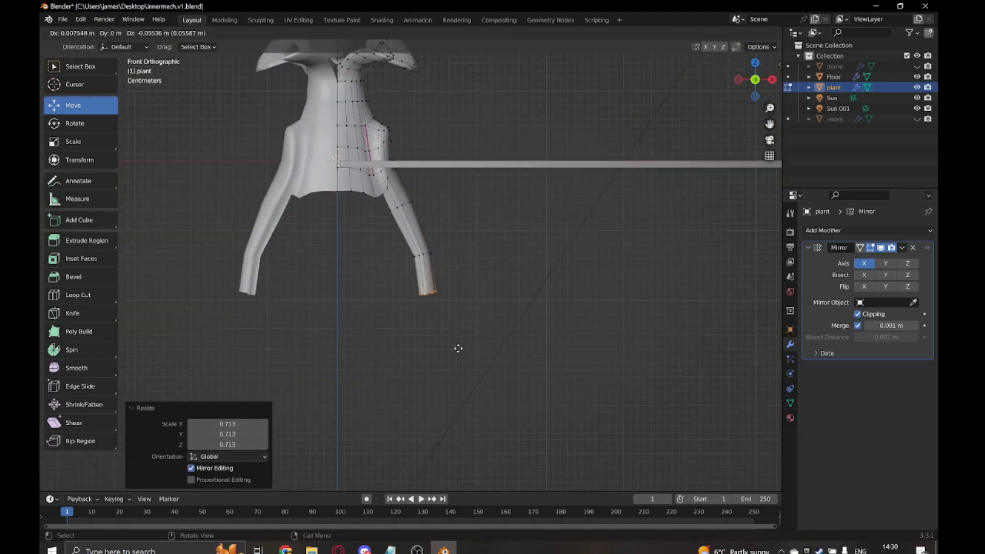
middle_click_drag(508, 380, 472, 348)
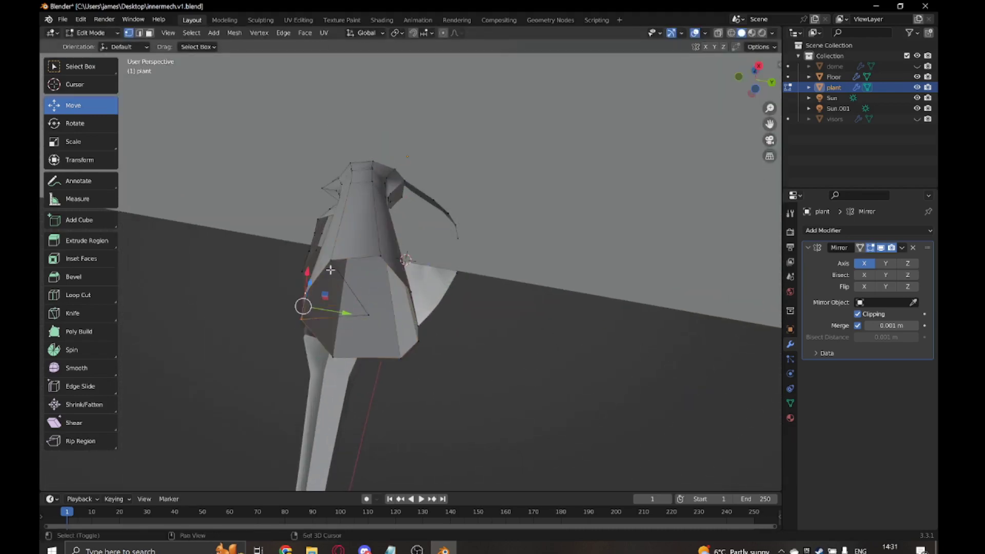
middle_click_drag(384, 313, 418, 324)
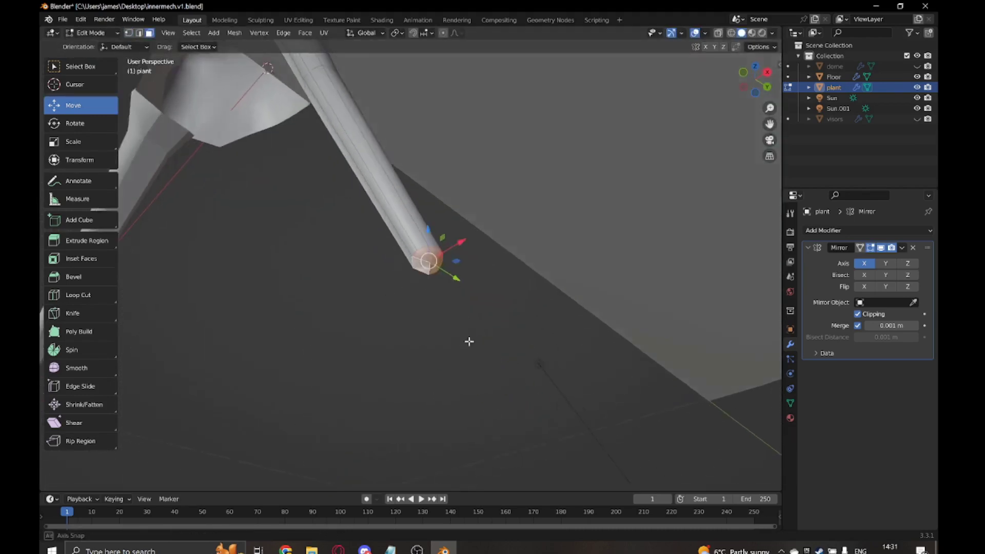
key("e")
left_click(566, 471)
left_click(501, 398)
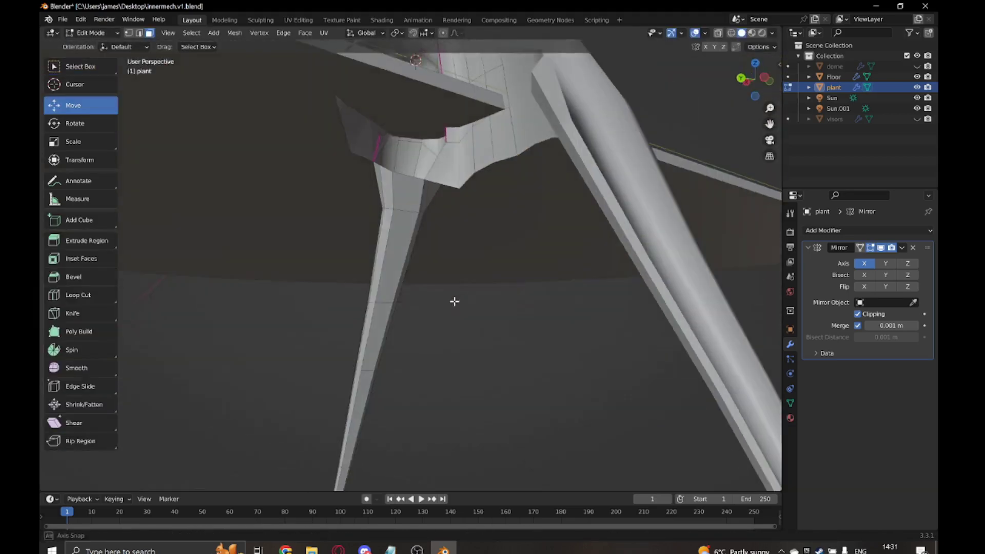
middle_click_drag(453, 299, 359, 154)
left_click(234, 32)
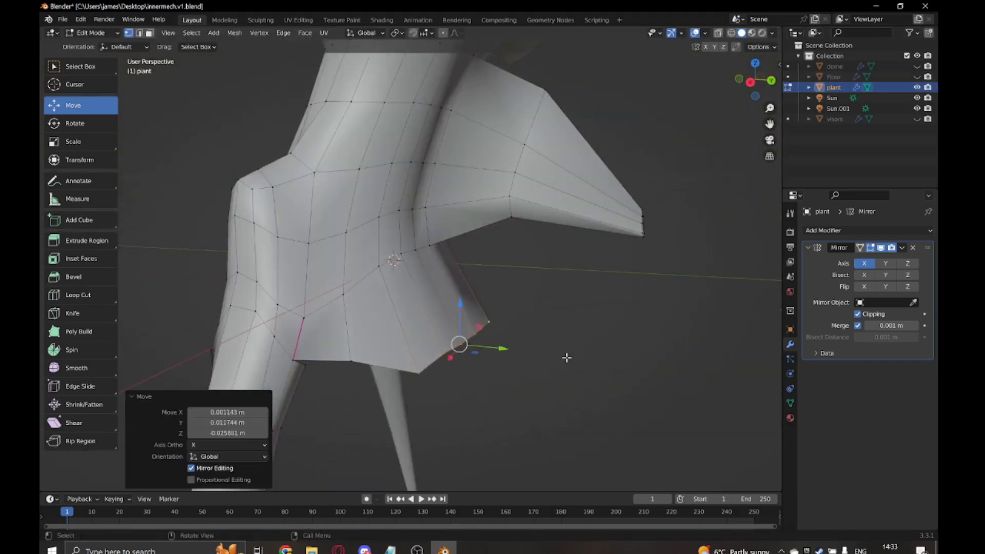
- Nudge the body's bottom vertices, checking them in front and right views
middle_click_drag(566, 357, 460, 354)
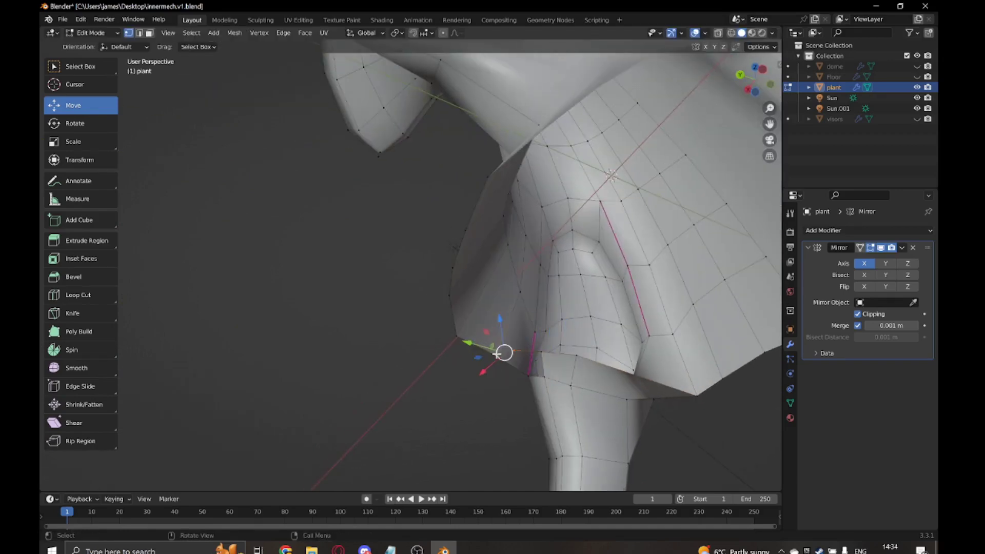
middle_click_drag(542, 373, 581, 346)
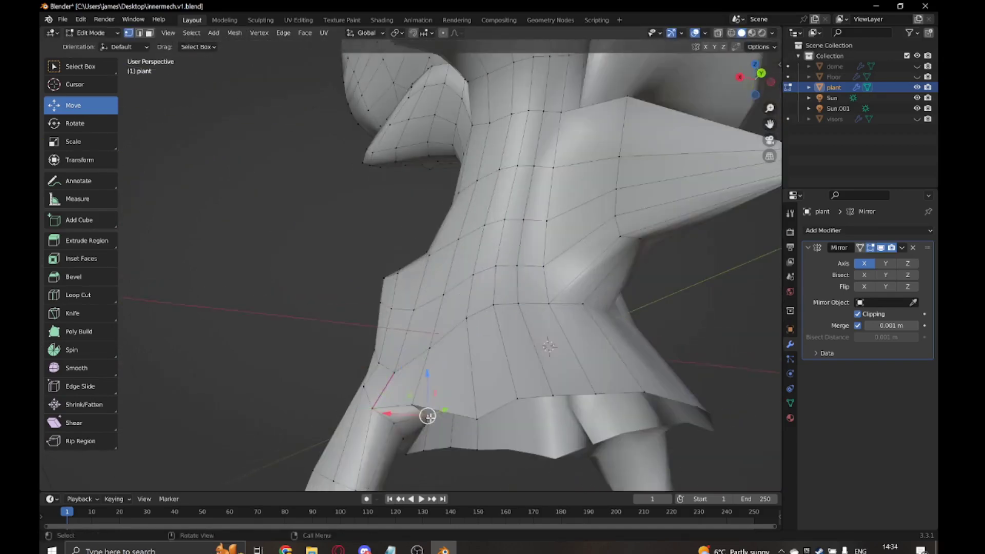
mouse_move(425, 439)
middle_mouse_down()
mouse_move(374, 401)
mouse_move(611, 359)
mouse_move(574, 378)
mouse_move(529, 312)
middle_mouse_up()
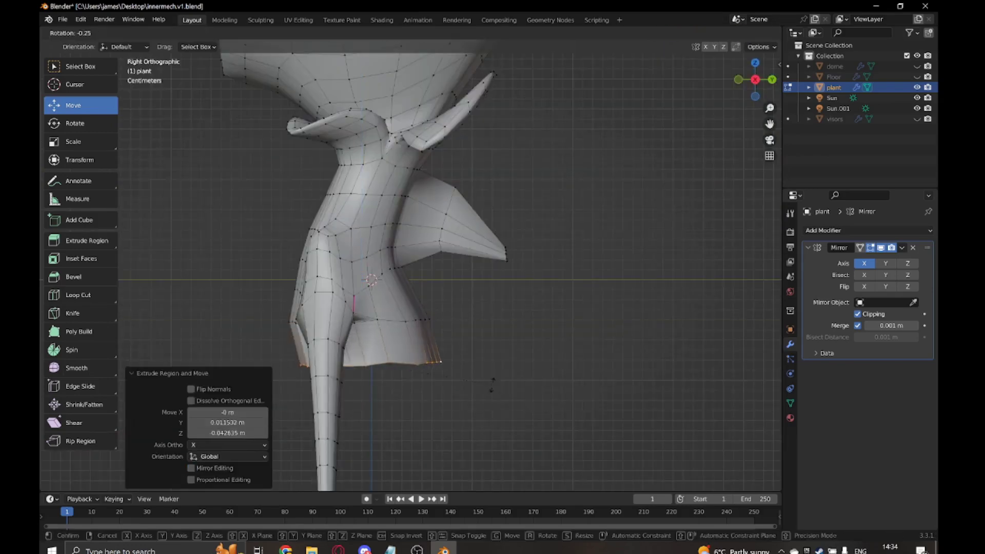
key("KP_1")
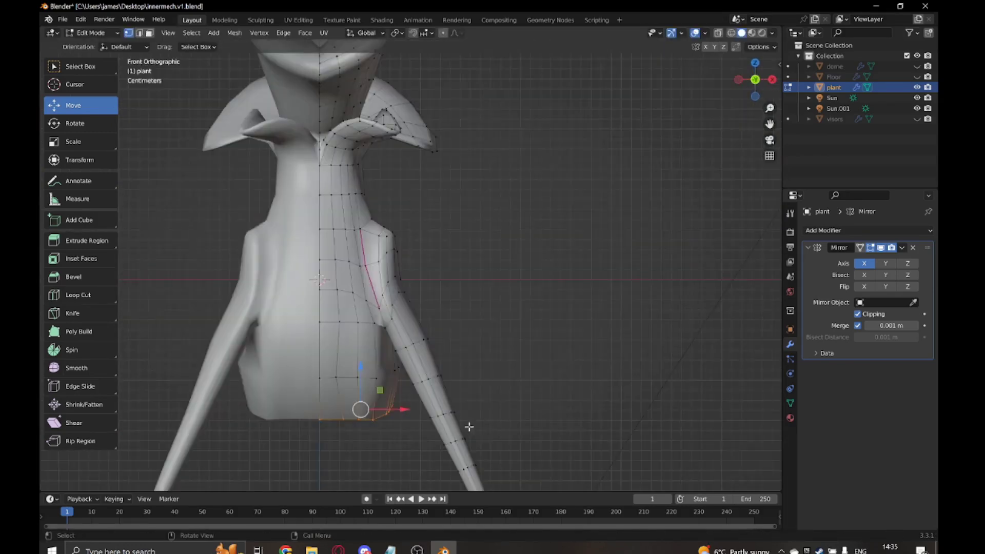
key("g")
left_click(409, 446)
key("KP_3")
- Extrude the lower edge of the body and flatten it with a Z scale
key("KP_1")
key("e")
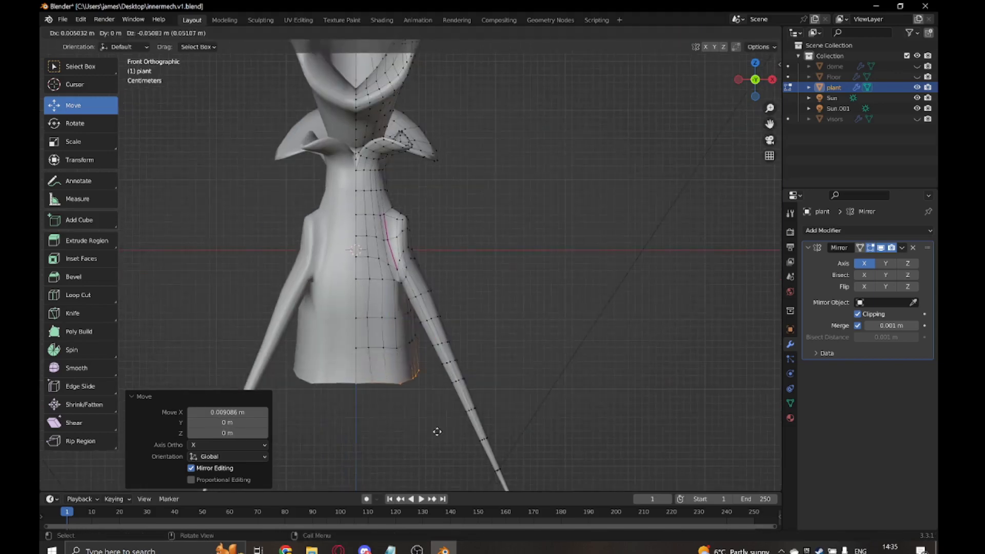
key("KP_3")
left_click(409, 419)
key("s")
key("z")
left_click(551, 405)
mouse_move(552, 405)
middle_mouse_down()
mouse_move(424, 325)
mouse_move(431, 340)
mouse_move(443, 191)
middle_mouse_up()
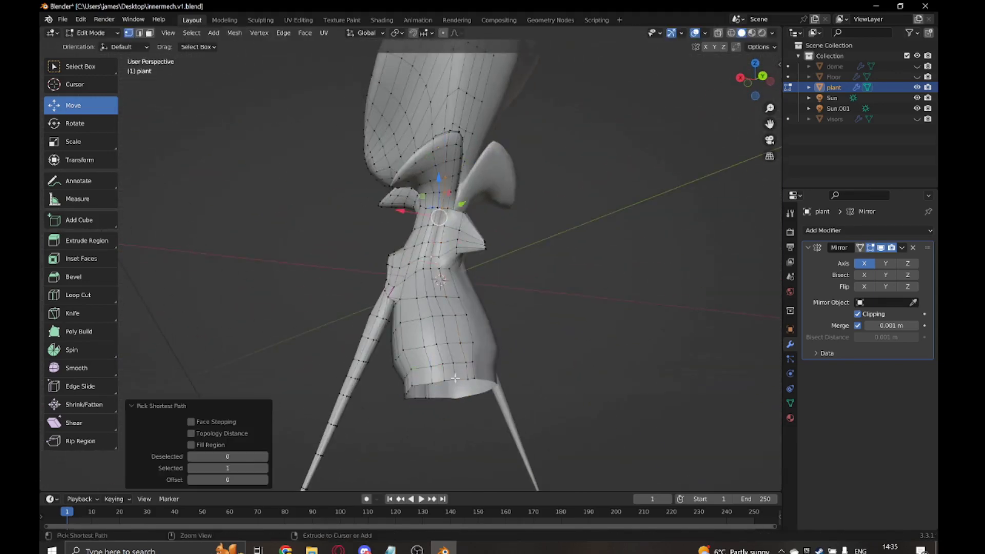
- Select a body vertex below the leaves and shift it slightly upward in right view
mouse_move(429, 325)
middle_mouse_down()
mouse_move(325, 314)
mouse_move(403, 277)
mouse_move(547, 381)
middle_mouse_up()
mouse_move(411, 397)
middle_mouse_down()
mouse_move(411, 406)
mouse_move(380, 398)
mouse_move(559, 369)
middle_mouse_up()
left_click(556, 367, "ctrl")
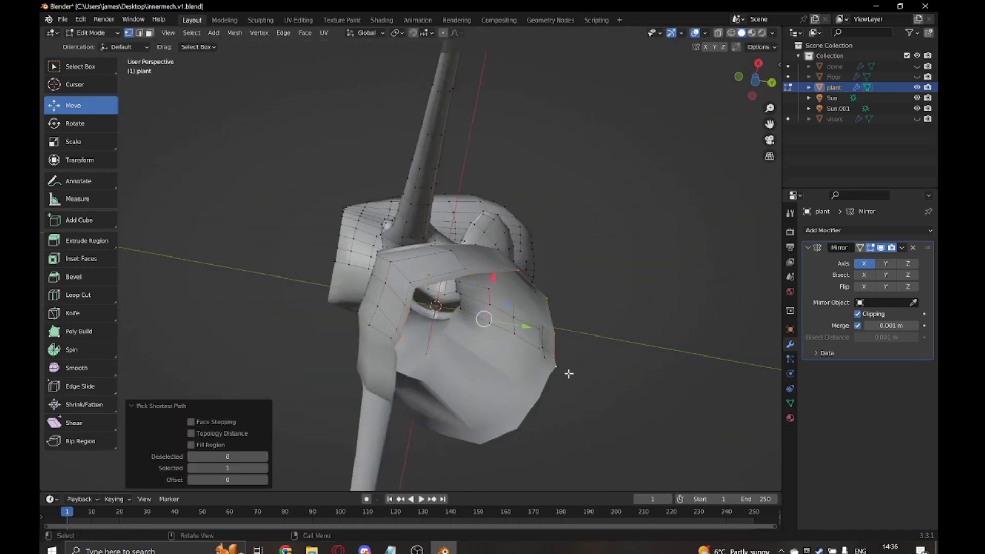
key("KP_3")
left_click_drag(418, 427, 478, 455)
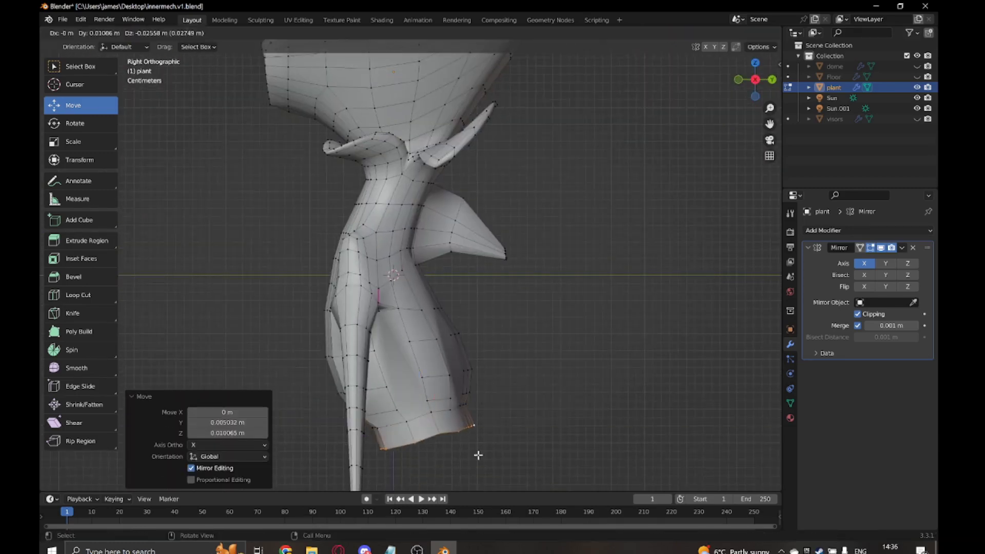
mouse_move(457, 443)
middle_mouse_down()
mouse_move(385, 407)
mouse_move(418, 327)
middle_mouse_up()
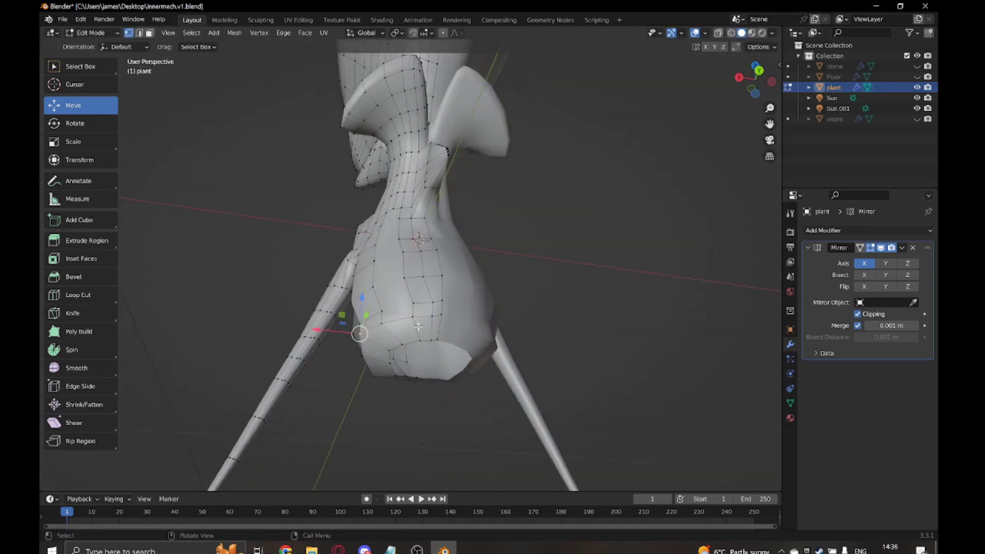
- Shrink the bulb's bottom opening and extend it into a stub narrowed along Y
key("g")
left_click(442, 380)
scroll(405, 308, "up", 6)
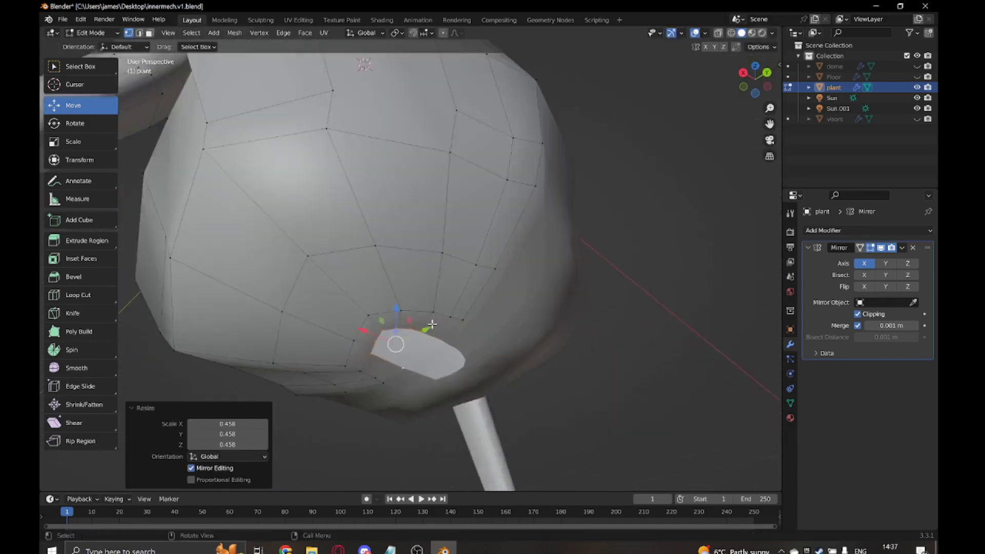
key("s")
key("y")
key("KP_3")
left_click(449, 370)
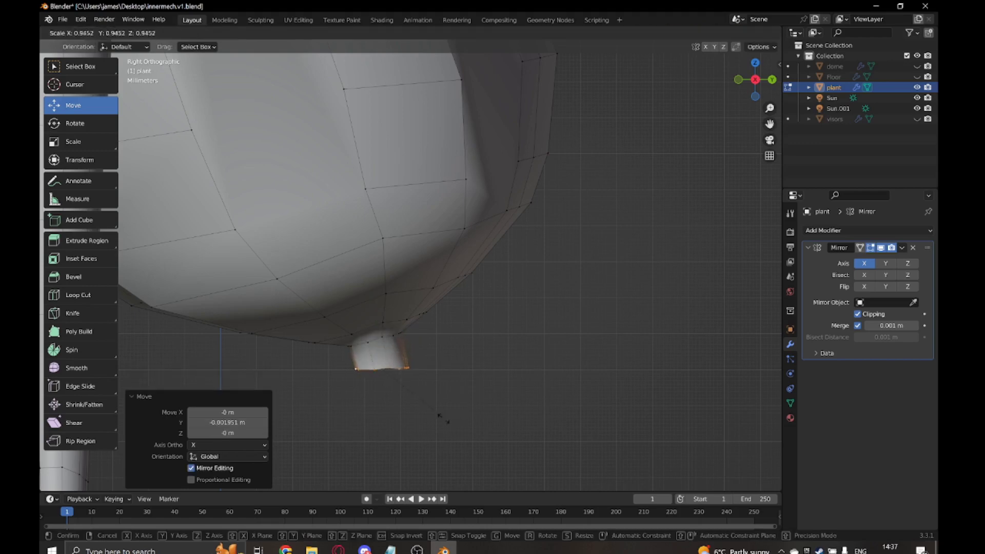
left_click(356, 431)
- Shift the stub's end sideways along X in front X-ray view
key("KP_1")
key("g")
key("x")
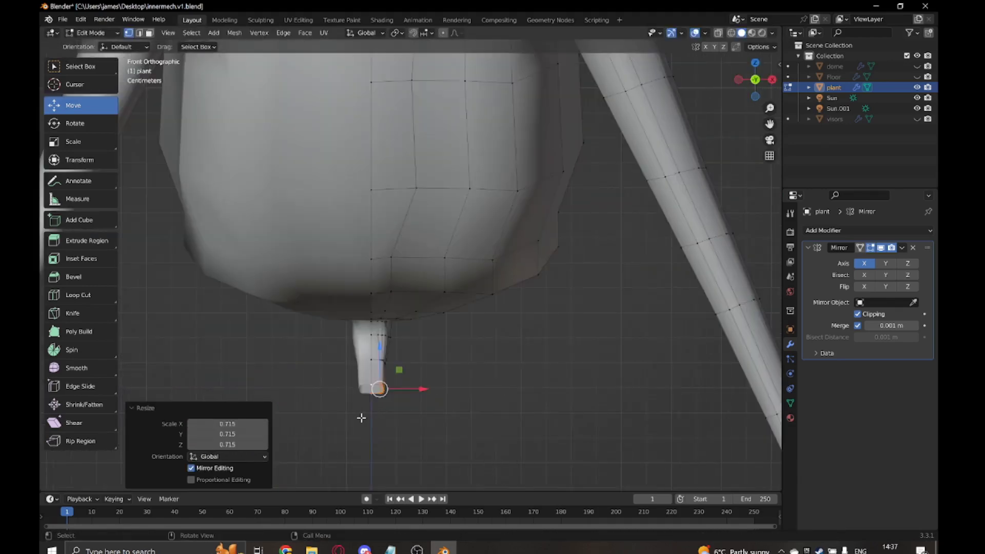
key("alt+z")
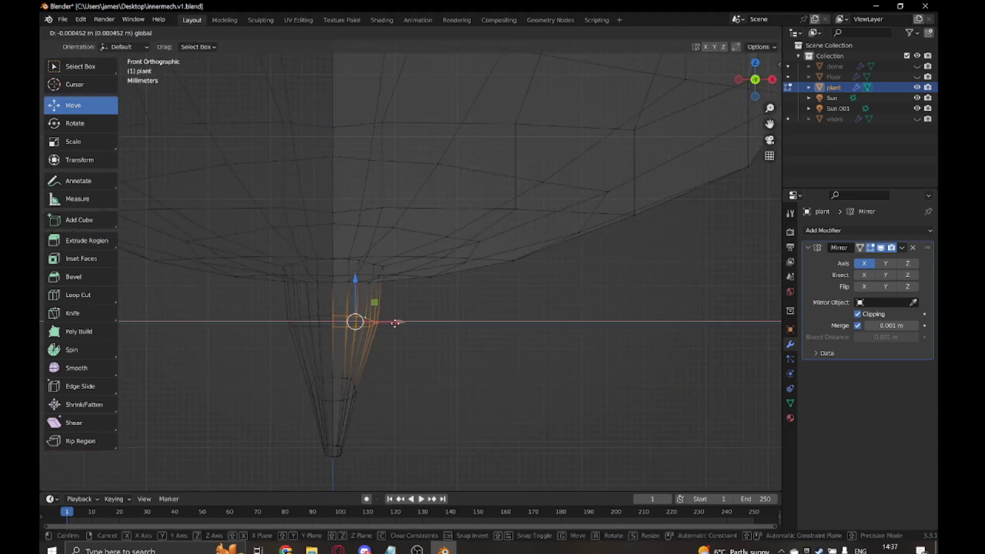
left_click(395, 324)
key("alt+z")
middle_click_drag(395, 323, 483, 314)
- Dissolve faces along the tapering stub, then return to Object Mode and deselect
left_click(482, 313, "ctrl")
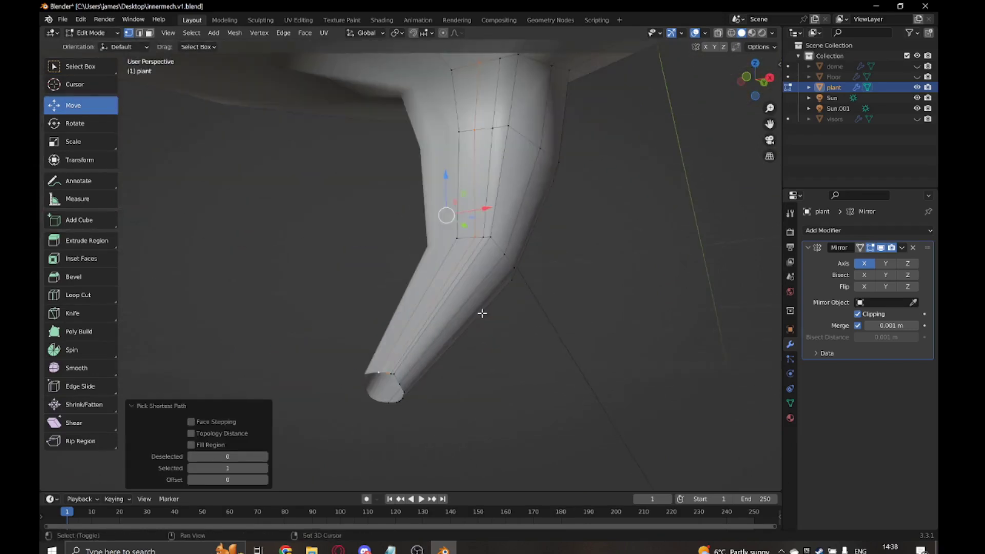
left_click(429, 421)
middle_click_drag(429, 420, 389, 350)
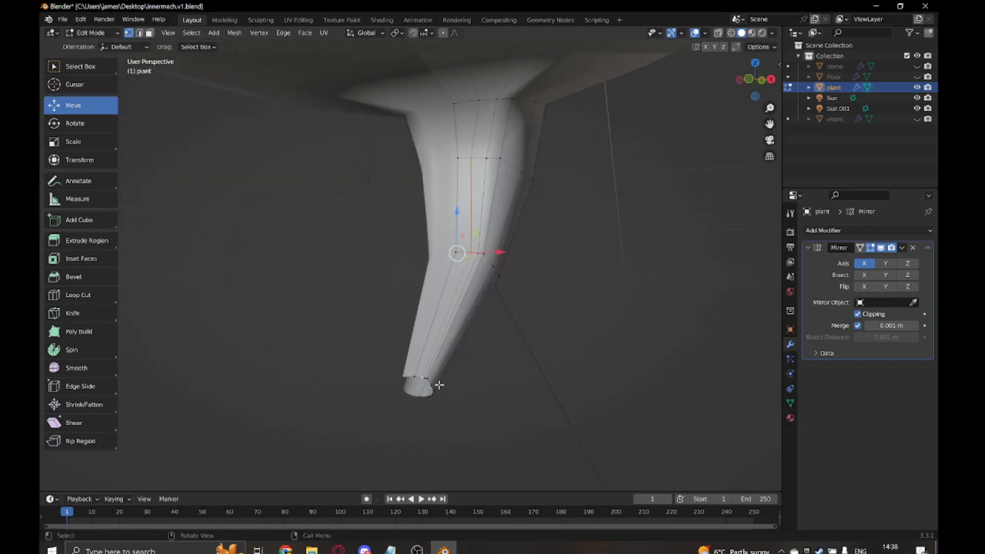
mouse_move(333, 376)
middle_mouse_down()
mouse_move(351, 340)
mouse_move(492, 389)
mouse_move(258, 371)
middle_mouse_up()
key("Tab")
left_click(258, 371)
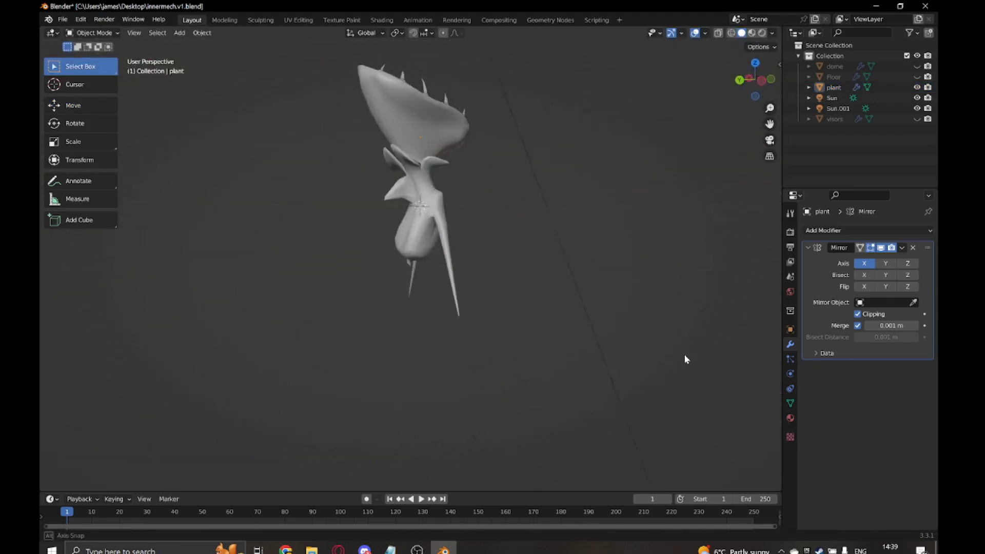
- In Edit Mode, circle-select a band of faces on the lower body
key("Tab")
middle_click_drag(687, 360, 365, 274)
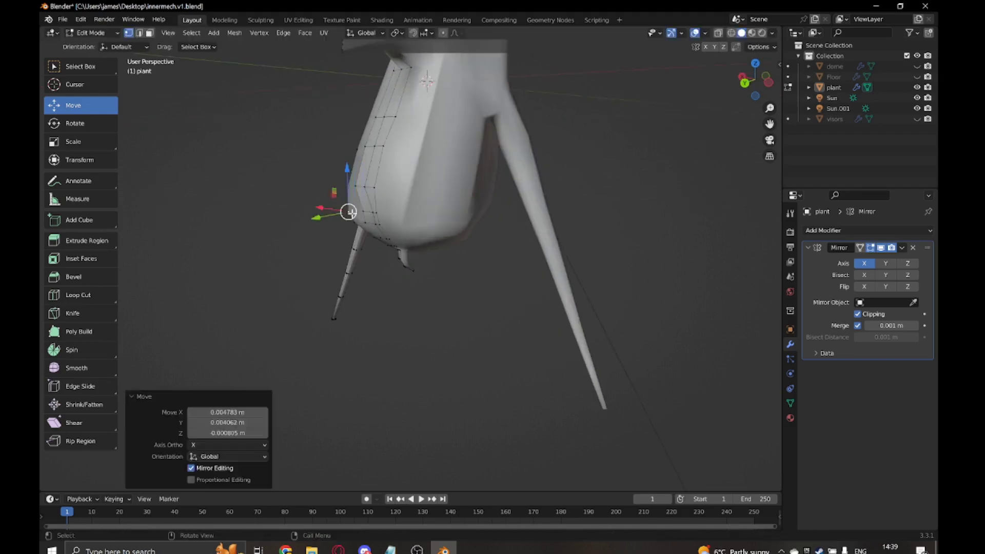
middle_click_drag(349, 213, 390, 277)
key("c")
left_click_drag(380, 267, 391, 282)
key("Escape")
mouse_move(421, 154)
middle_mouse_down()
mouse_move(409, 243)
mouse_move(512, 246)
mouse_move(519, 180)
middle_mouse_up()
- Apply To Sphere with factor 1 to the band, then undo it
key("shift+alt+s")
type("1")
key("Return")
key("g")
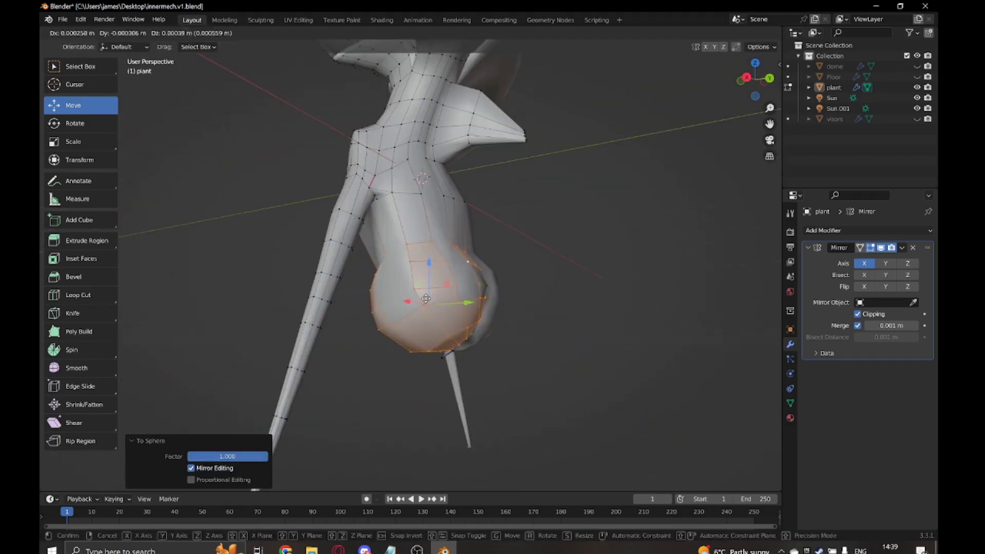
key("Escape")
middle_click_drag(426, 298, 507, 308)
key("ctrl+z")
- Nudge a lower body vertex slightly outward and leave Edit Mode
key("Escape")
mouse_move(622, 336)
middle_mouse_down()
mouse_move(504, 253)
mouse_move(253, 268)
middle_mouse_up()
scroll(253, 268, "up", 4)
left_click_drag(259, 292, 210, 296)
scroll(211, 296, "down", 5)
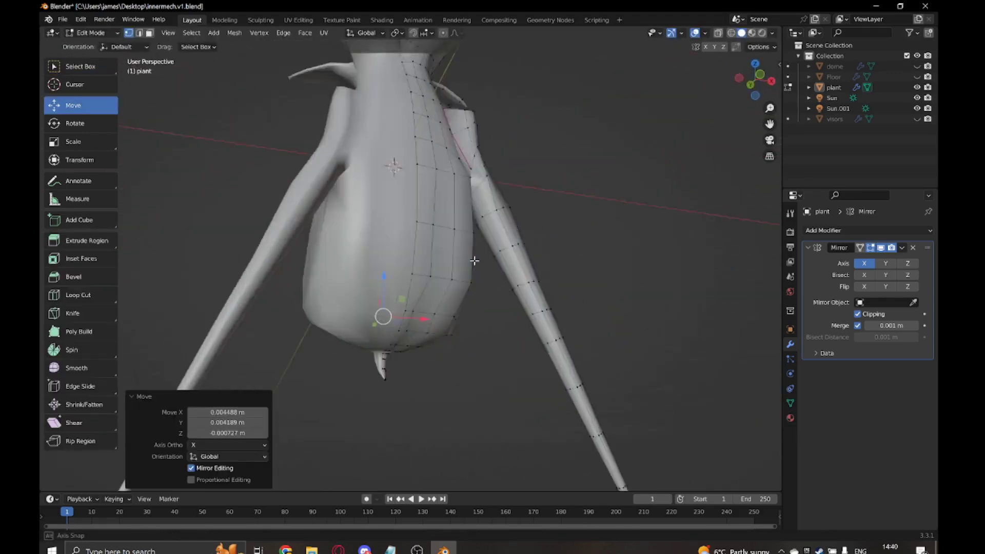
key("Tab")
middle_click_drag(210, 296, 220, 172)
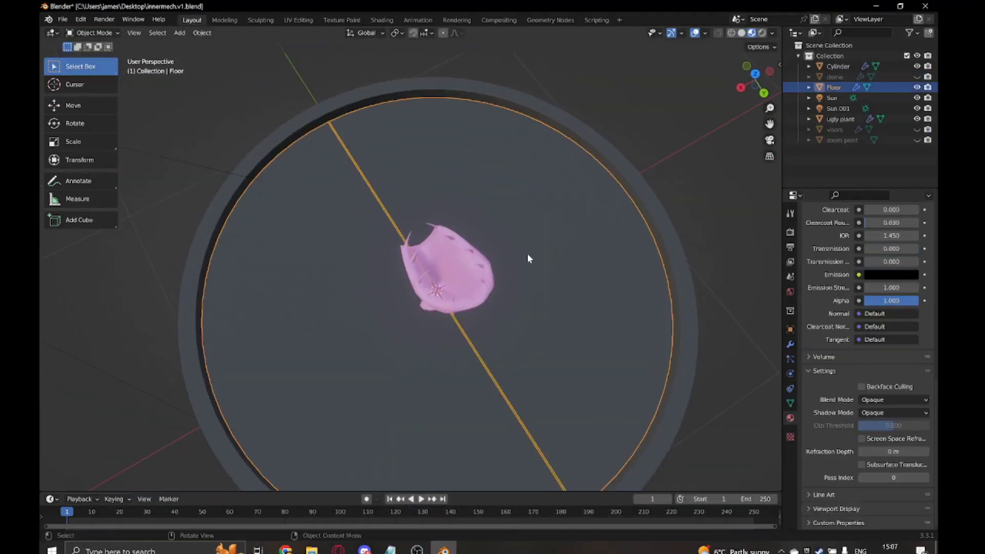
- Enable Mirror Clipping on the Floor, then add a loop cut and scale it up slightly from the top view
left_click(857, 290)
key("a")
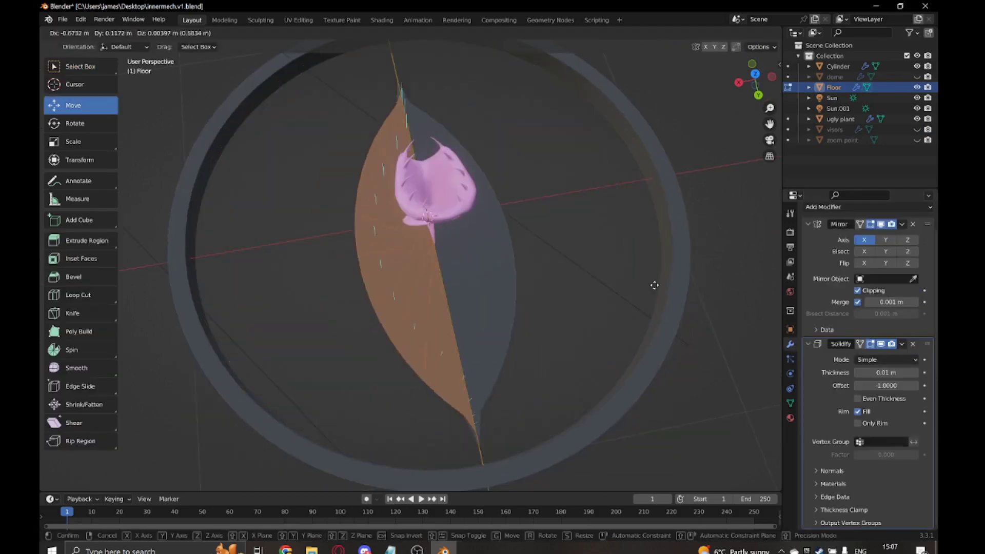
middle_click_drag(655, 286, 570, 292)
scroll(570, 292, "up", 4)
left_click(80, 295)
middle_click_drag(432, 225, 198, 275)
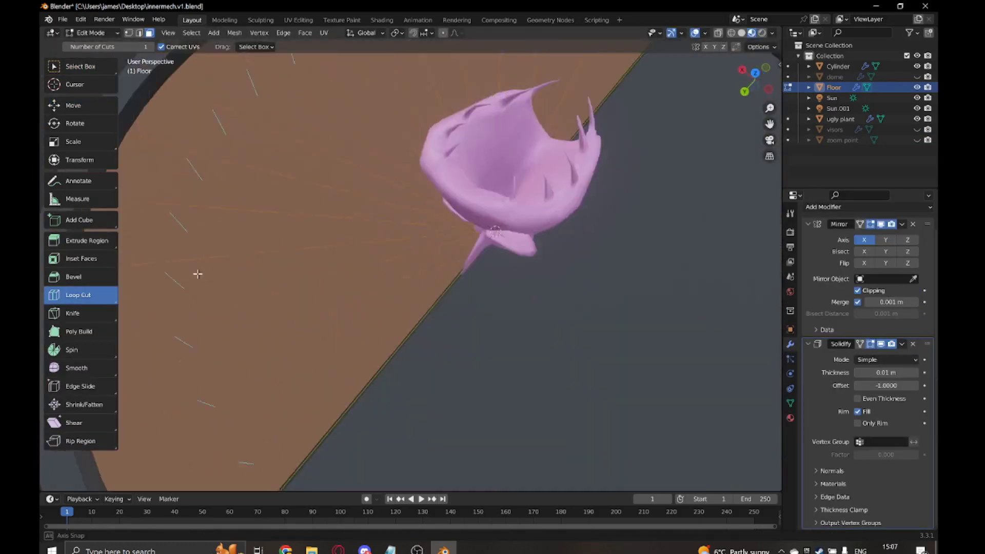
key("KP_7")
left_click(659, 349)
scroll(605, 329, "down", 3)
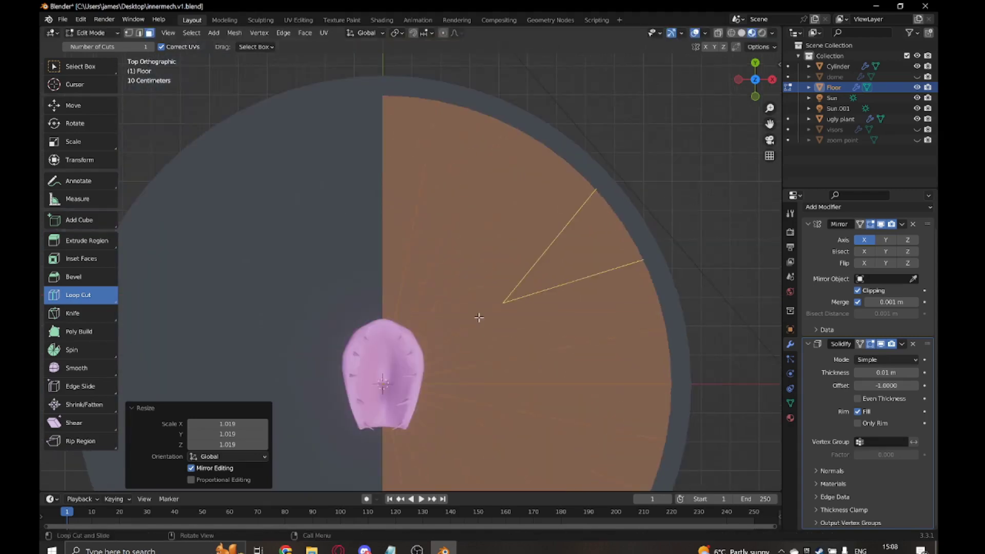
scroll(480, 314, "up", 4)
- Knife-cut a ring of new edges into the floor around the plant
key("k")
left_click(363, 332)
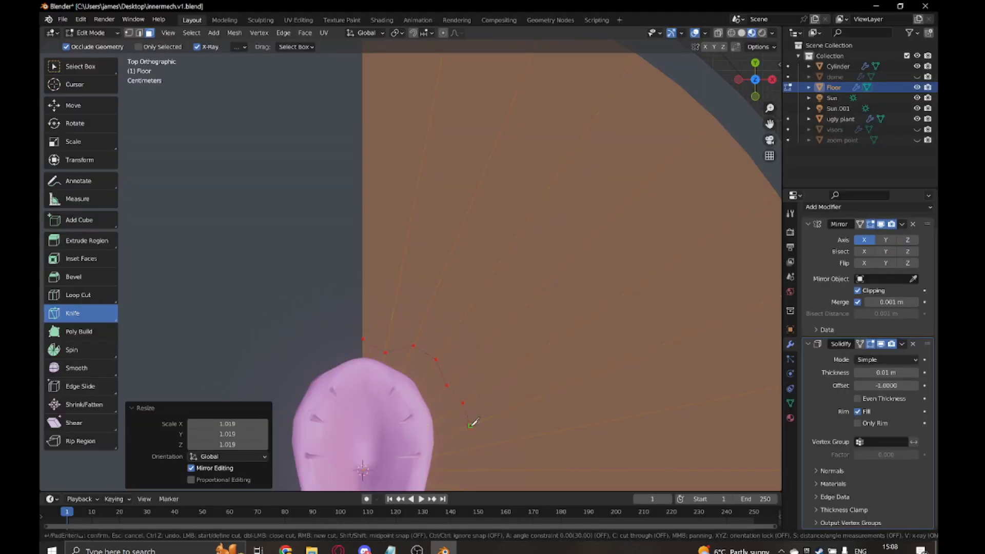
left_click(471, 424)
left_click(469, 448)
left_click(500, 469)
middle_click_drag(499, 469, 516, 340, "shift")
left_click(502, 365)
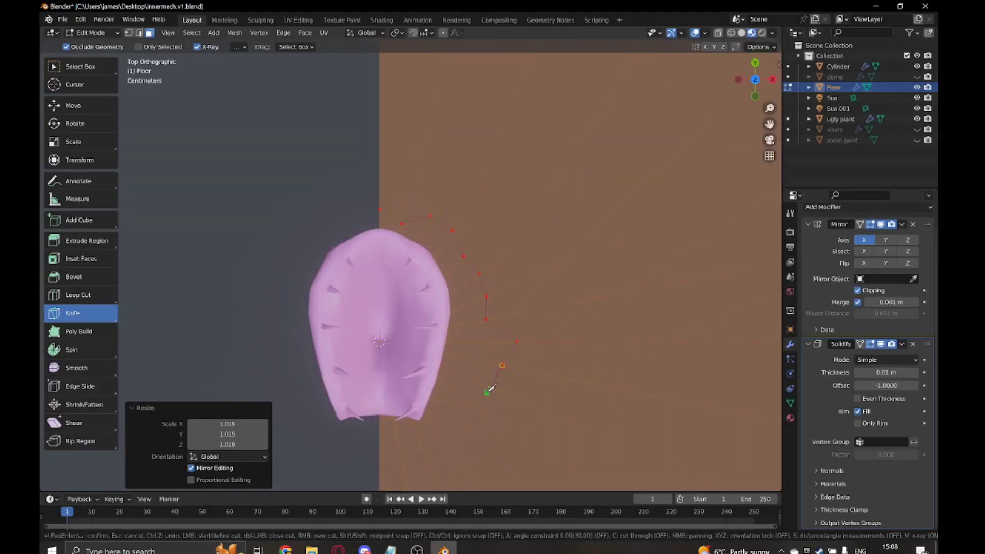
- Select the cut region around the plant and enlarge it into a disc
left_click(145, 33)
middle_click_drag(360, 231, 418, 252)
key("KP_7")
key("s")
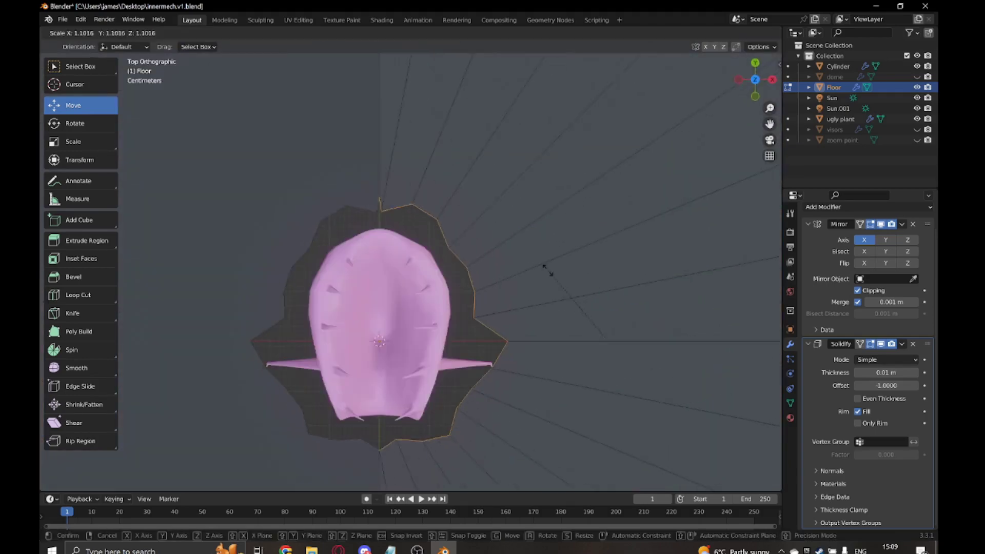
left_click(538, 283)
scroll(537, 283, "down", 3)
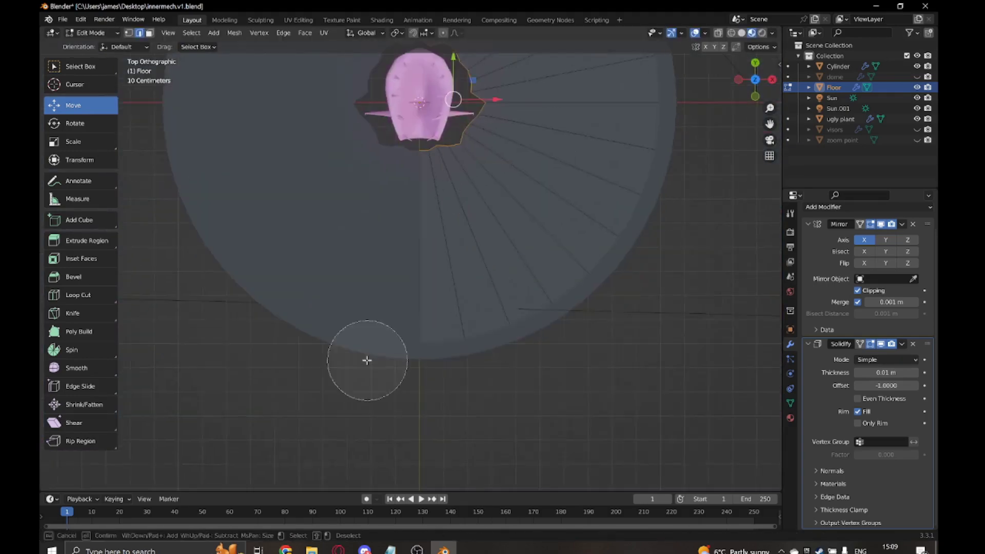
scroll(365, 358, "up", 5)
- Reposition the selected floor faces from the top view with X-ray toggled on
key("g")
left_click(498, 246)
mouse_move(498, 246)
middle_mouse_down()
mouse_move(504, 301)
mouse_move(549, 225)
mouse_move(513, 256)
middle_mouse_up()
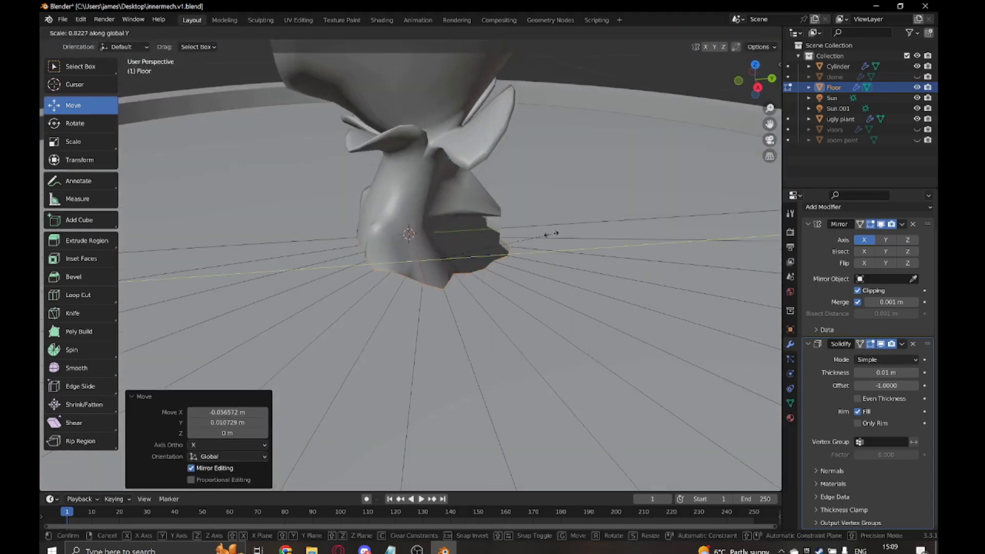
key("grave")
left_click(462, 217)
key("shift+z")
key("g")
left_click(441, 358)
key("shift+z")
mouse_move(441, 358)
middle_mouse_down()
mouse_move(462, 287)
mouse_move(543, 257)
middle_mouse_up()
- Review the floor cut in Object Mode, then return to Edit Mode for another knife cut from the top
key("Tab")
scroll(542, 257, "down", 4)
middle_click_drag(439, 194, 506, 233)
key("Tab")
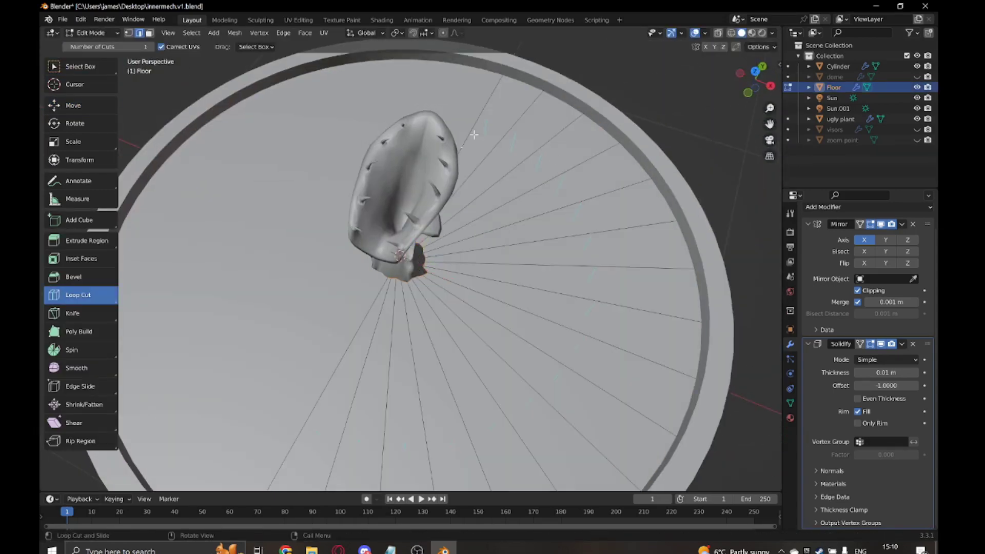
key("KP_7")
key("k")
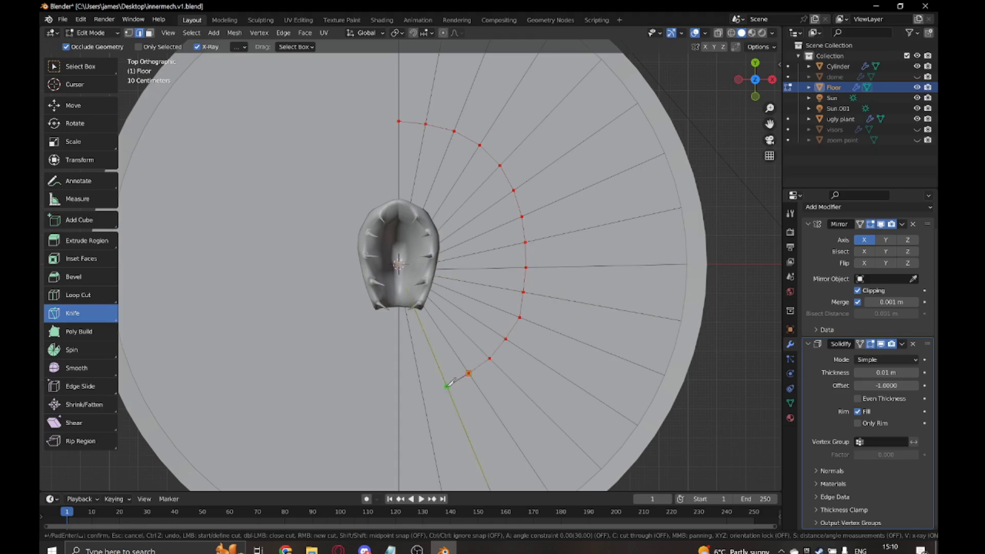
mouse_move(446, 239)
middle_mouse_down()
mouse_move(517, 172)
mouse_move(359, 152)
mouse_move(491, 228)
mouse_move(360, 202)
mouse_move(451, 136)
mouse_move(579, 180)
mouse_move(400, 183)
middle_mouse_up()
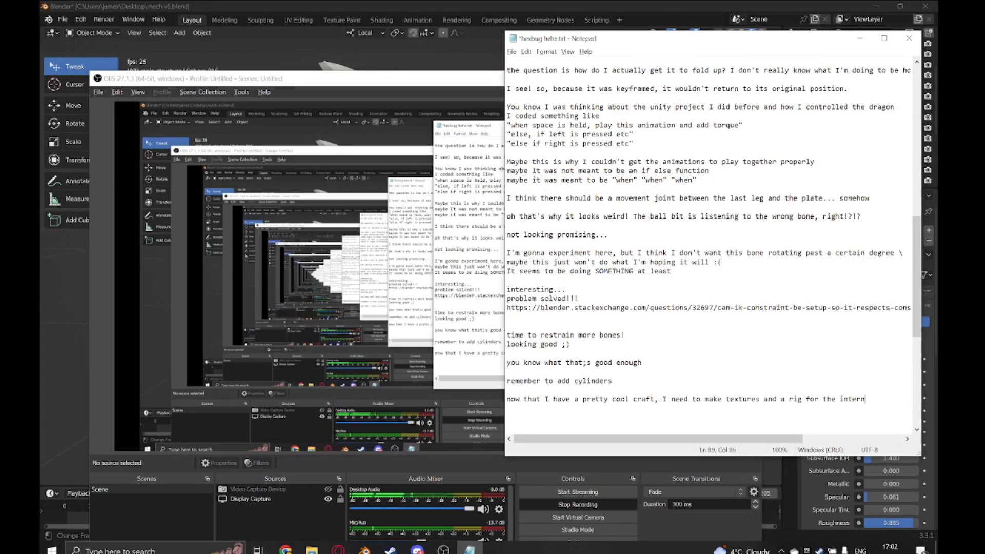
- Finish the Notepad note about textures for the internal mech, then minimize Notepad and OBS
type("al")
key("Return")
type("mech.")
key("Return")
type("I also w")
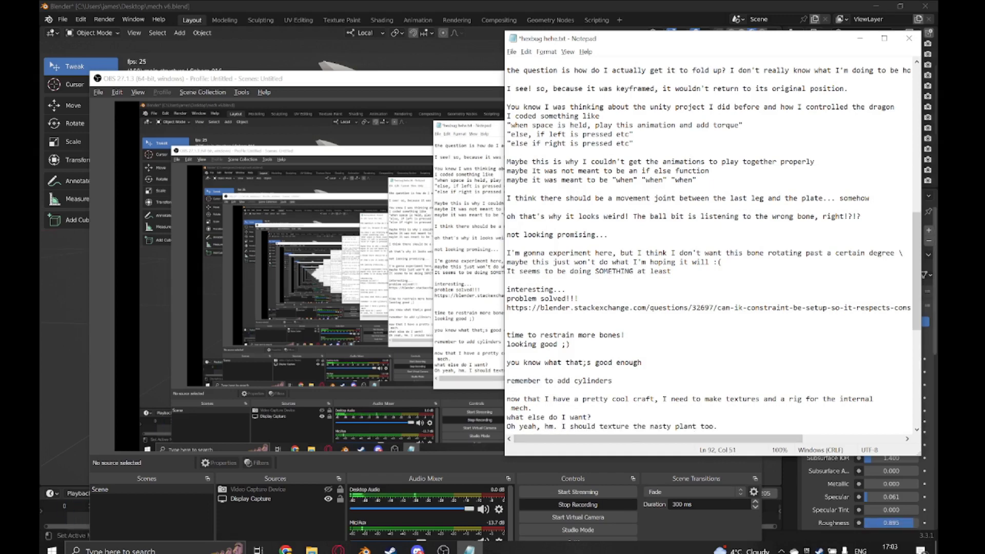
left_click(860, 38)
left_click(708, 77)
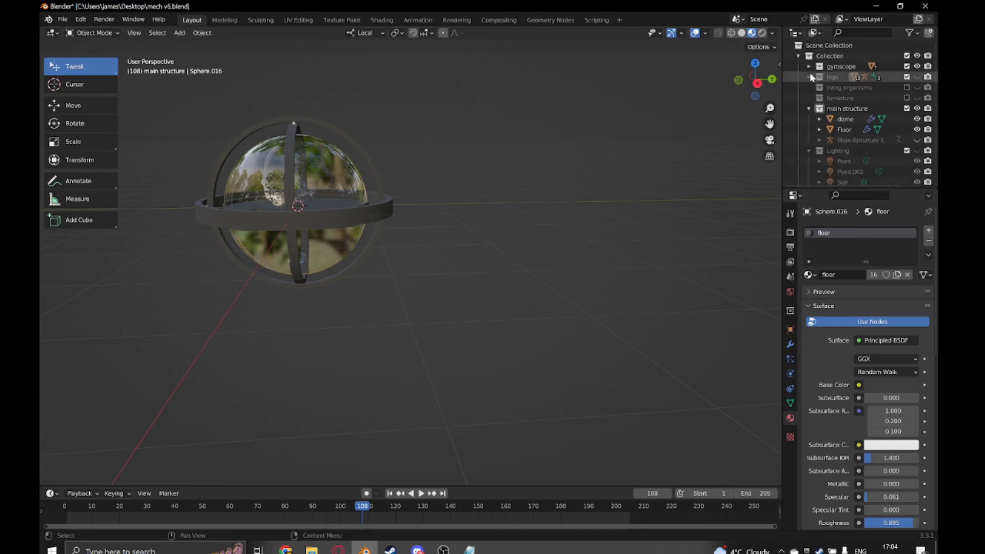
- Expand legs, unhide ugly plant, hide the visors and gyroscope, and frame the plant front-on
left_click(809, 77)
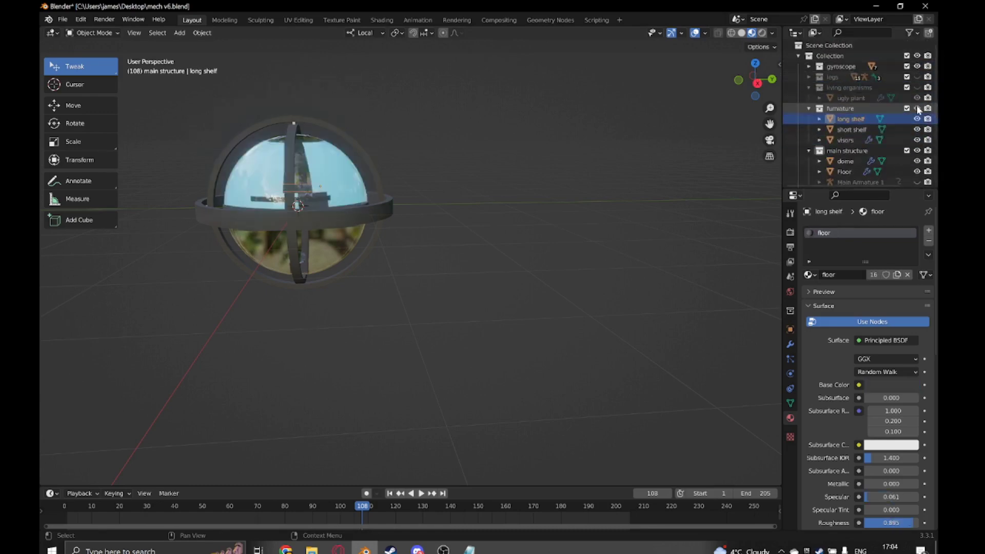
key("KP_Decimal")
left_click(851, 98)
key("KP_1")
left_click(916, 140)
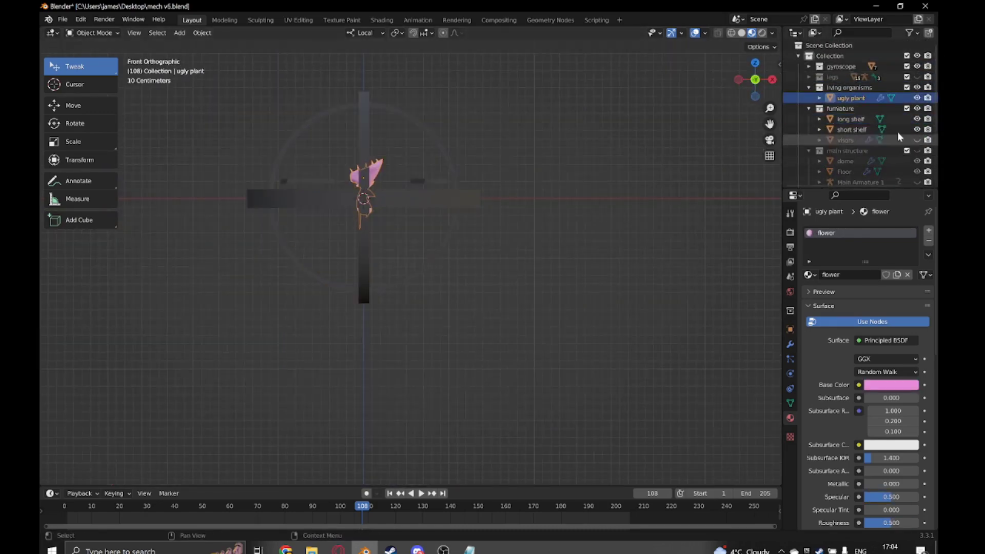
scroll(899, 137, "down", 2)
left_click(809, 125)
left_click(917, 66)
scroll(473, 180, "up", 3)
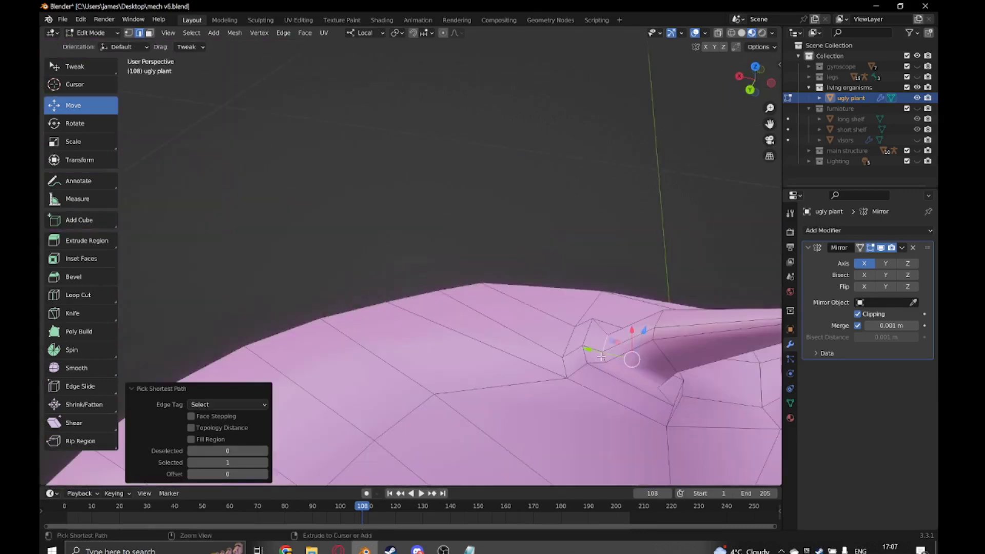
- Inspect the plant mesh, select an edge path across it, and save the blend file
mouse_move(601, 357)
middle_mouse_down()
mouse_move(386, 234)
mouse_move(344, 283)
mouse_move(399, 321)
mouse_move(451, 322)
middle_mouse_up()
mouse_move(344, 386)
middle_mouse_down()
mouse_move(465, 260)
mouse_move(446, 147)
mouse_move(567, 84)
mouse_move(662, 169)
middle_mouse_up()
mouse_move(684, 210)
middle_mouse_down()
mouse_move(506, 249)
mouse_move(418, 242)
mouse_move(402, 117)
mouse_move(360, 425)
mouse_move(417, 363)
mouse_move(800, 295)
middle_mouse_up()
left_click(420, 252, "ctrl")
scroll(418, 363, "down", 5)
key("alt+Tab")
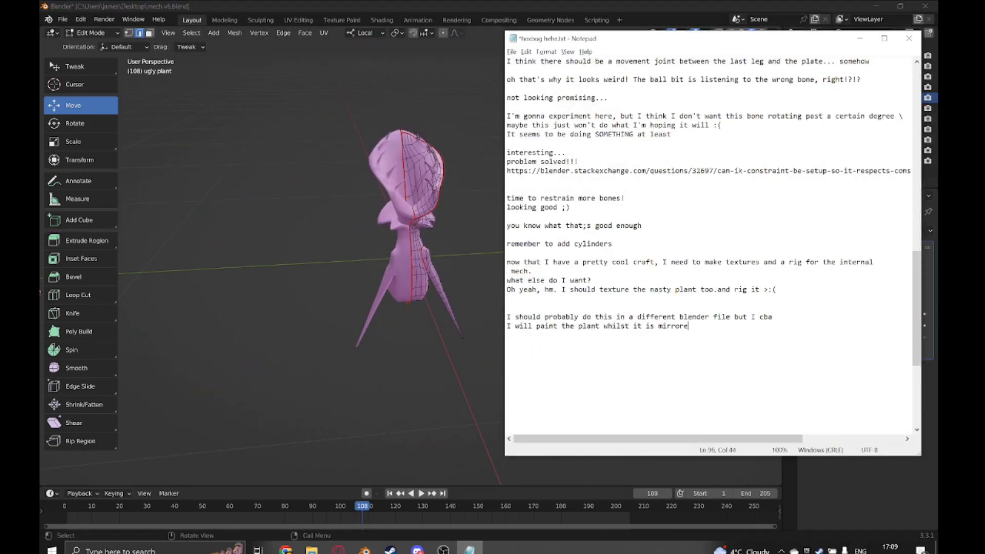
key("alt+Tab")
key("ctrl+s")
- Create and save a new 'plant texture' image and link an Image Texture into Base Color
left_click(341, 20)
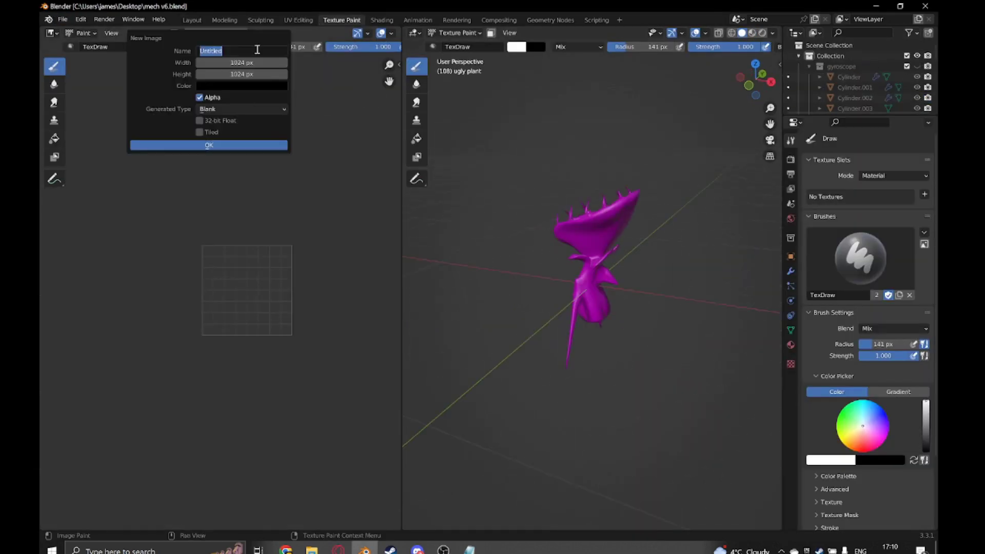
left_click(238, 145)
key("shift+alt+s")
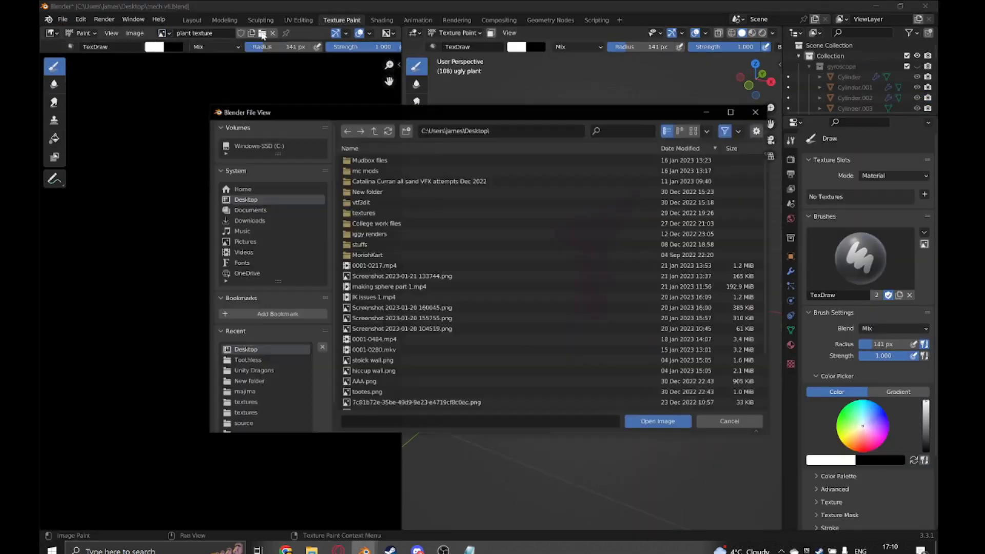
type("plant chair tex.png")
key("Return")
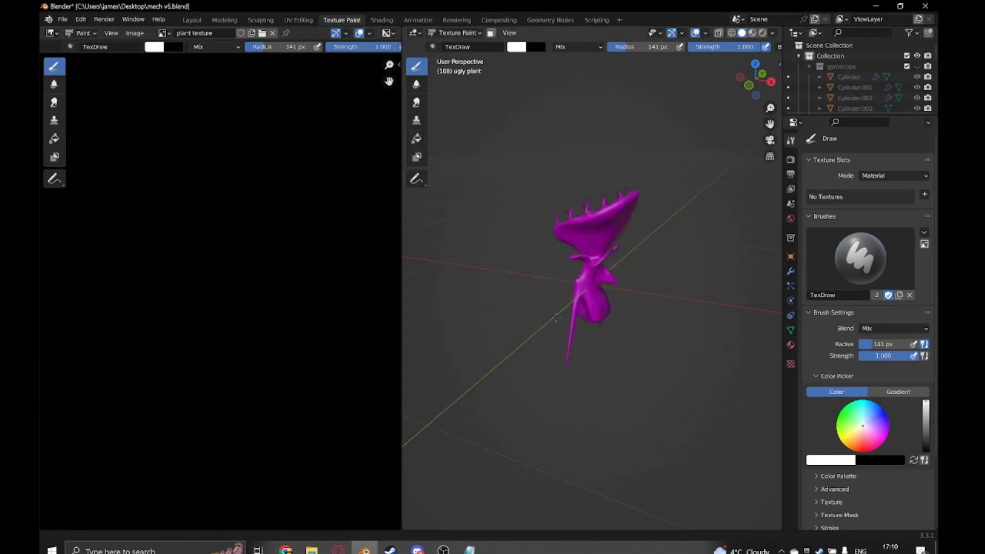
left_click(790, 345)
left_click(886, 312)
left_click(655, 382)
- In the UV Editing workspace, select the whole plant mesh and do an initial unwrap
left_click(298, 20)
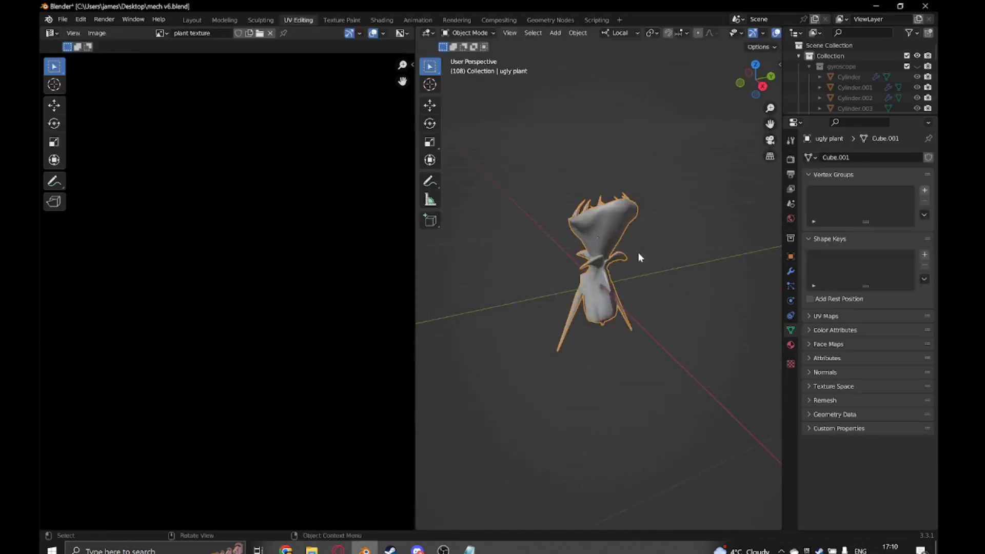
key("a")
key("u")
left_click(559, 201)
scroll(560, 201, "up", 5)
scroll(559, 200, "up", 3)
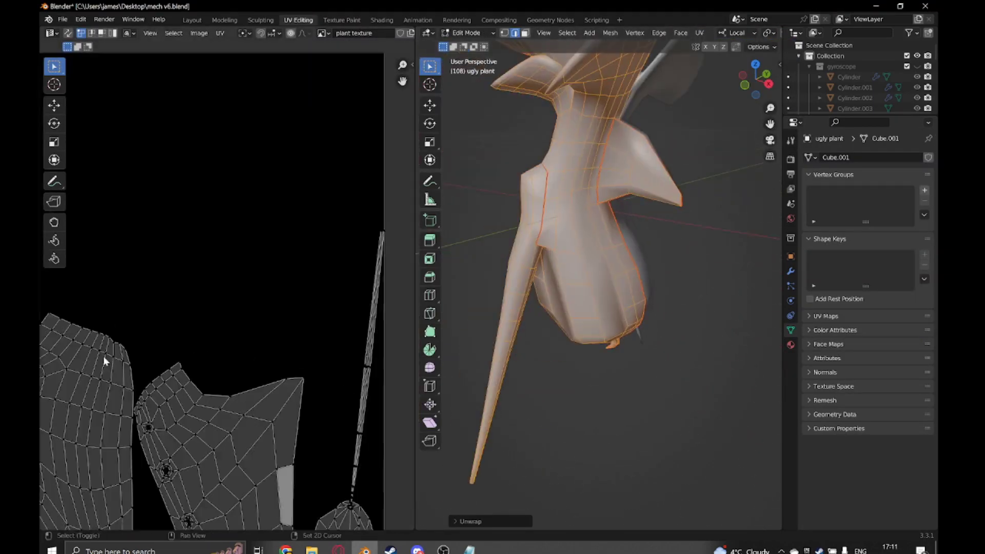
scroll(231, 411, "up", 3)
middle_click_drag(564, 256, 513, 230)
left_click(469, 550)
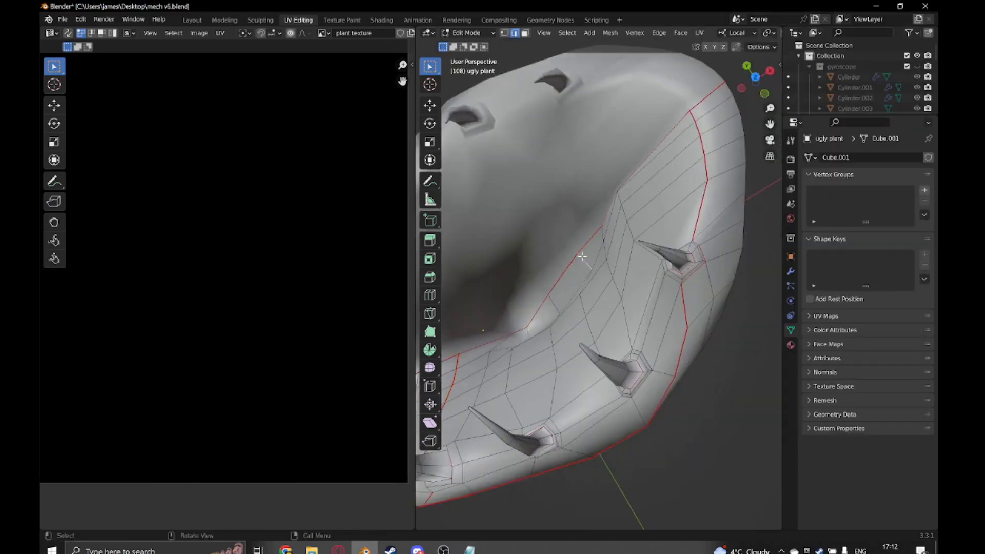
scroll(621, 213, "up", 5)
mouse_move(652, 296)
middle_mouse_down()
mouse_move(679, 301)
mouse_move(612, 277)
middle_mouse_up()
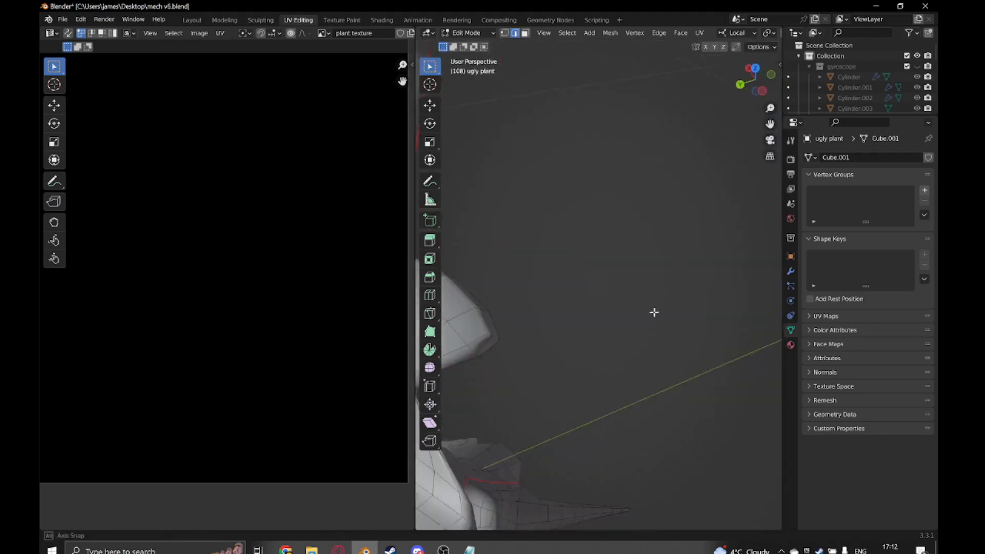
- Mark seams along two edge paths near and on the spike
left_click(611, 277, "ctrl")
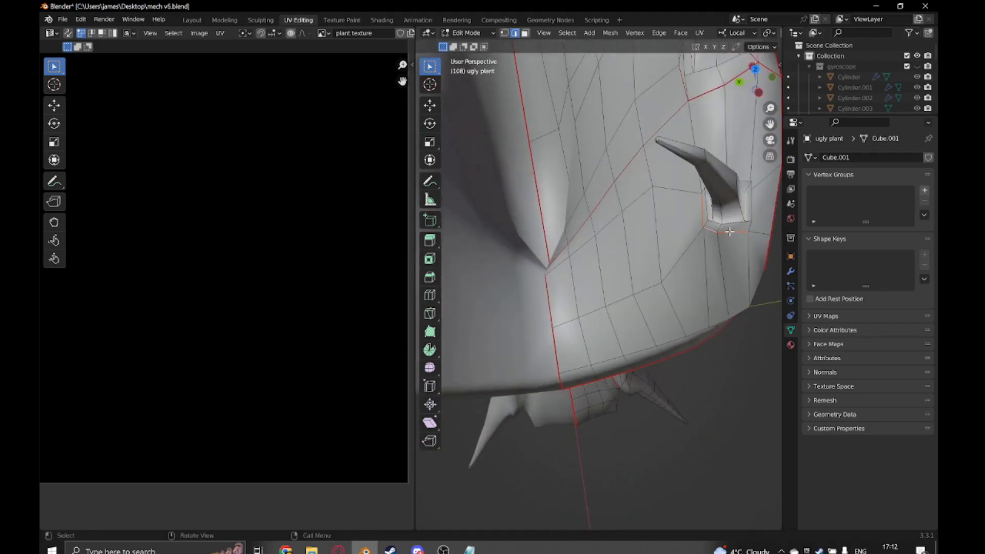
middle_click_drag(612, 277, 680, 379, "shift")
right_click(529, 372)
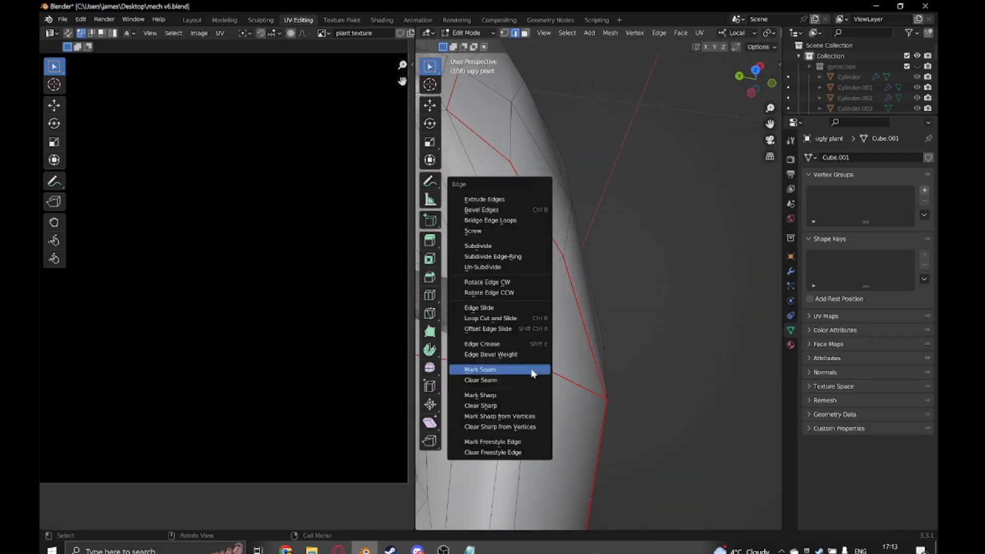
left_click(529, 372)
mouse_move(528, 372)
middle_mouse_down()
mouse_move(568, 235)
mouse_move(642, 287)
middle_mouse_up()
left_click(568, 234, "ctrl")
right_click(642, 288)
left_click(677, 511)
- Select an edge path on the bulb, then select all and re-unwrap the plant
middle_click_drag(678, 510, 595, 336)
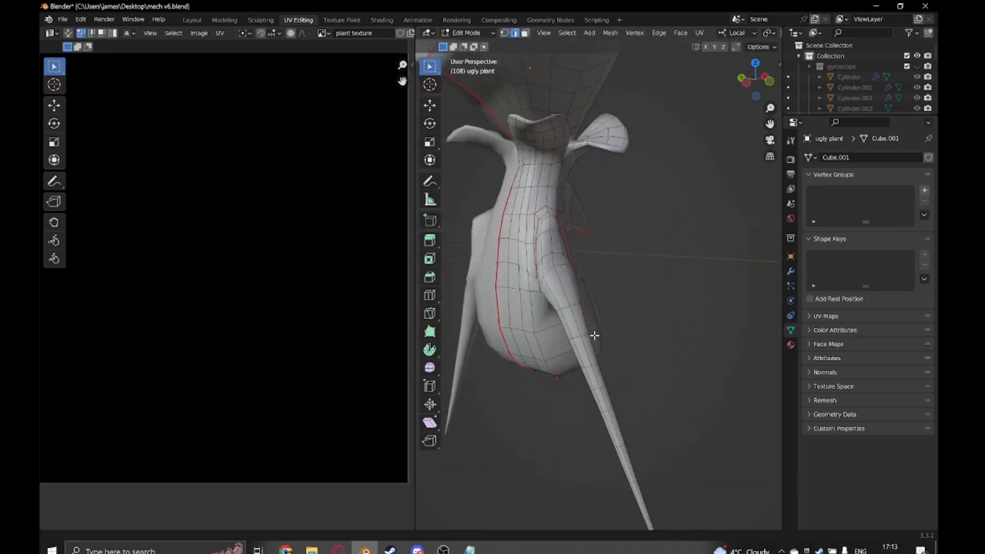
middle_click_drag(504, 312, 616, 190)
left_click(616, 190, "ctrl")
mouse_move(733, 293)
middle_mouse_down()
mouse_move(704, 370)
mouse_move(626, 352)
mouse_move(642, 341)
middle_mouse_up()
scroll(626, 352, "up", 3)
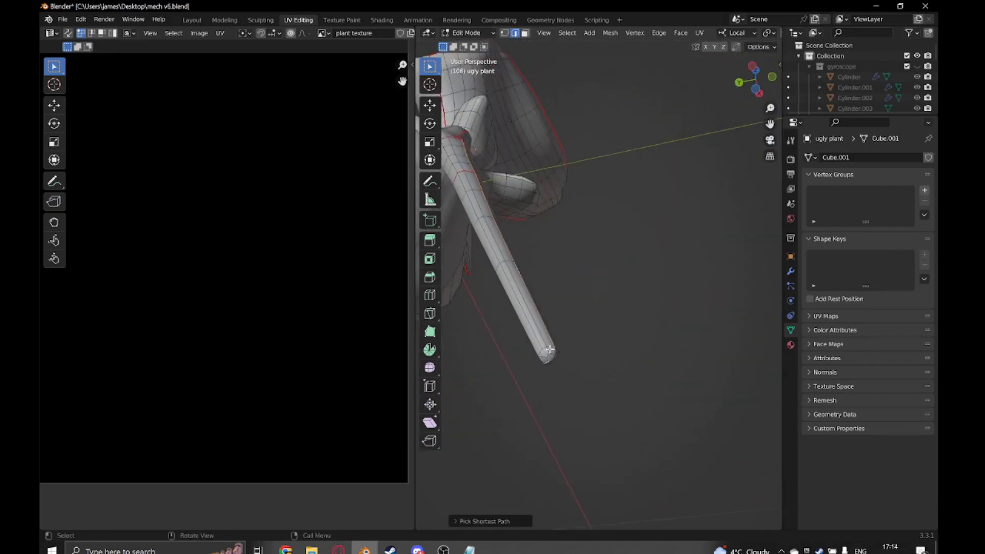
scroll(635, 305, "down", 4)
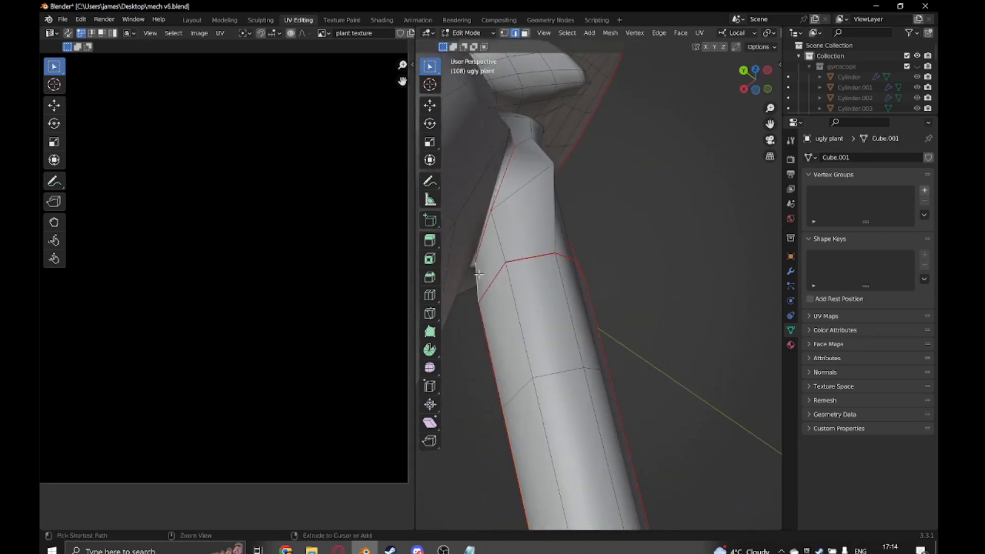
middle_click_drag(634, 305, 590, 231)
key("a")
left_click(700, 32)
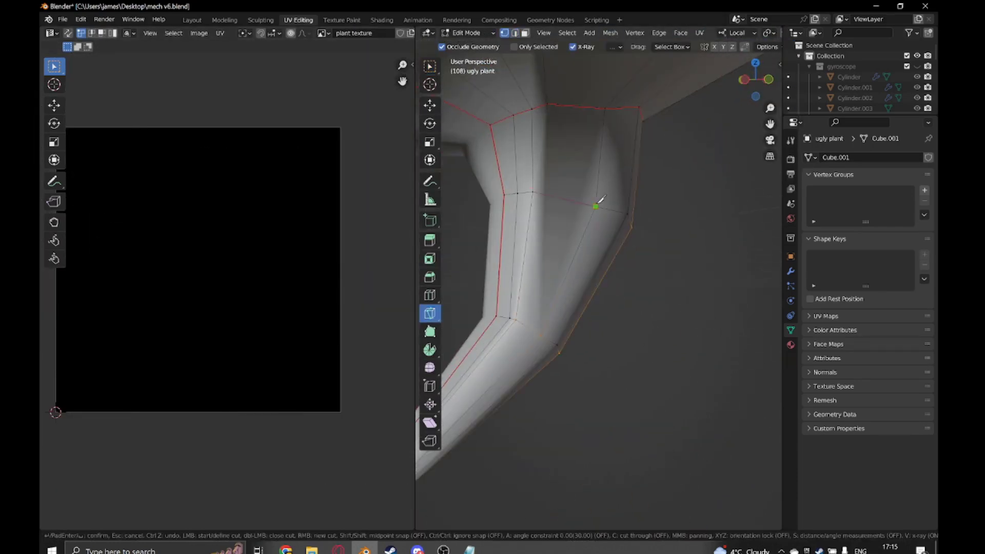
key("Escape")
- Knife-cut new edges across the bulb
mouse_move(602, 199)
middle_mouse_down()
mouse_move(578, 354)
mouse_move(588, 239)
middle_mouse_up()
middle_click_drag(544, 190, 670, 246)
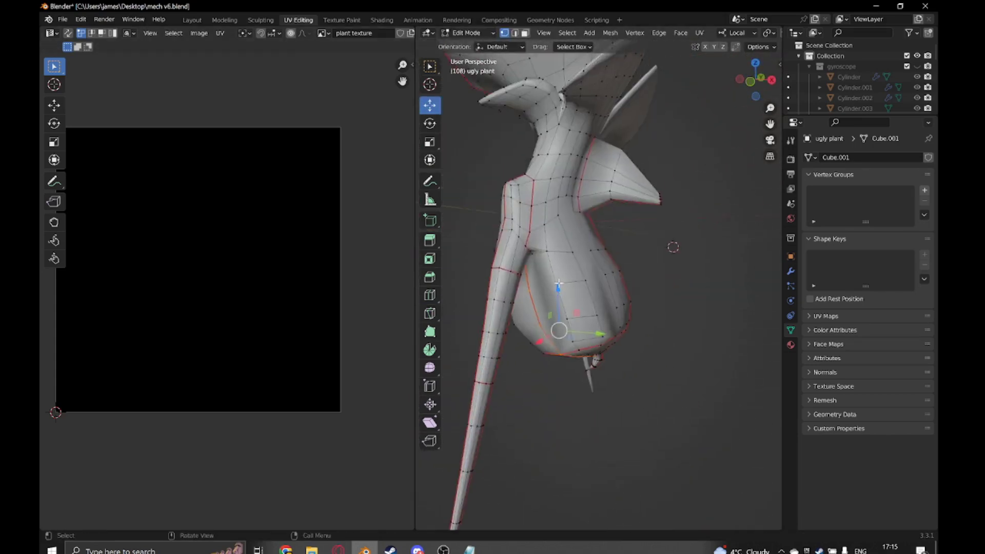
scroll(515, 214, "up", 5)
key("k")
key("Return")
middle_click_drag(546, 365, 586, 328)
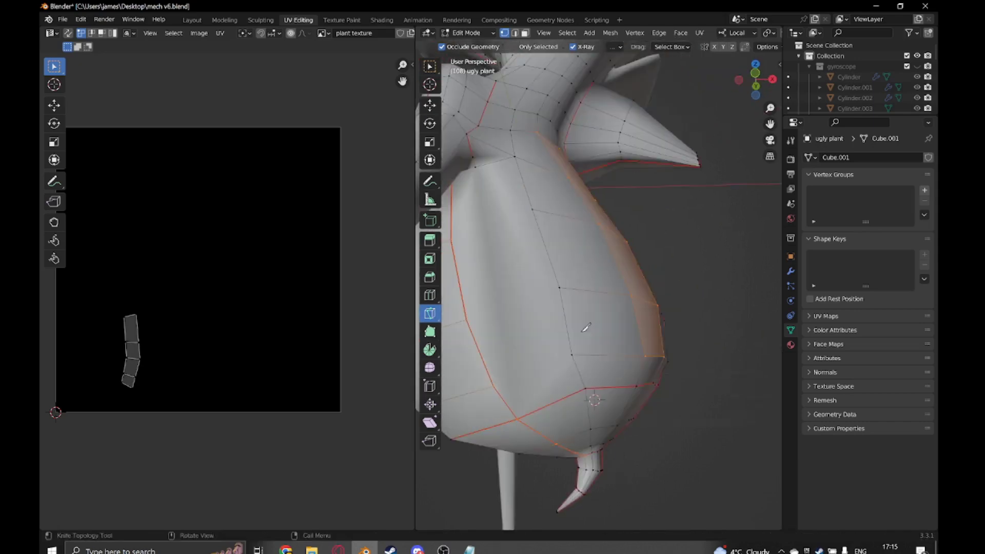
key("Return")
- Mark the neck edge loop as a seam and unwrap the whole plant again
left_click(469, 550)
type("it was silly of me to think I could just remove verticies and edg")
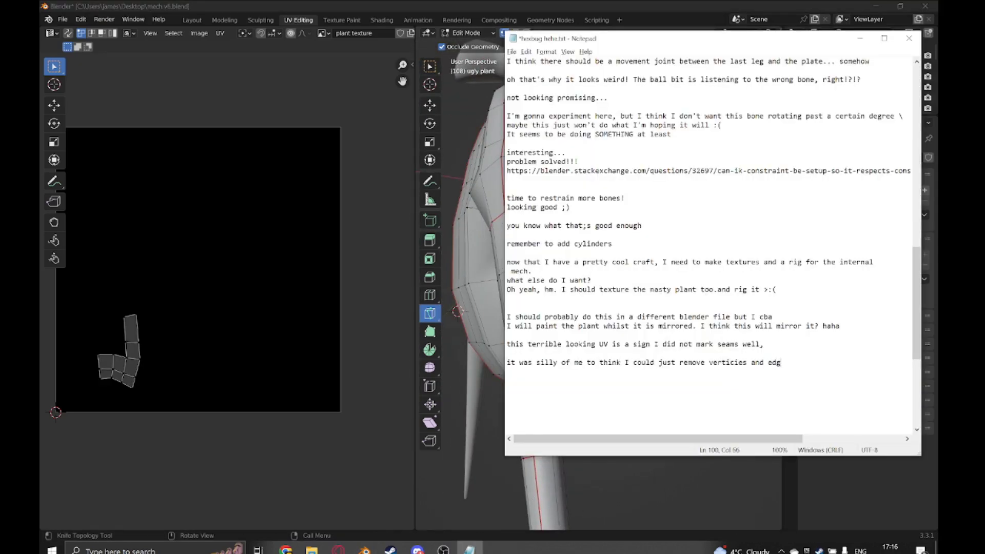
left_click(364, 550)
mouse_move(564, 307)
middle_mouse_down()
mouse_move(508, 457)
mouse_move(619, 315)
mouse_move(564, 288)
middle_mouse_up()
right_click(649, 138)
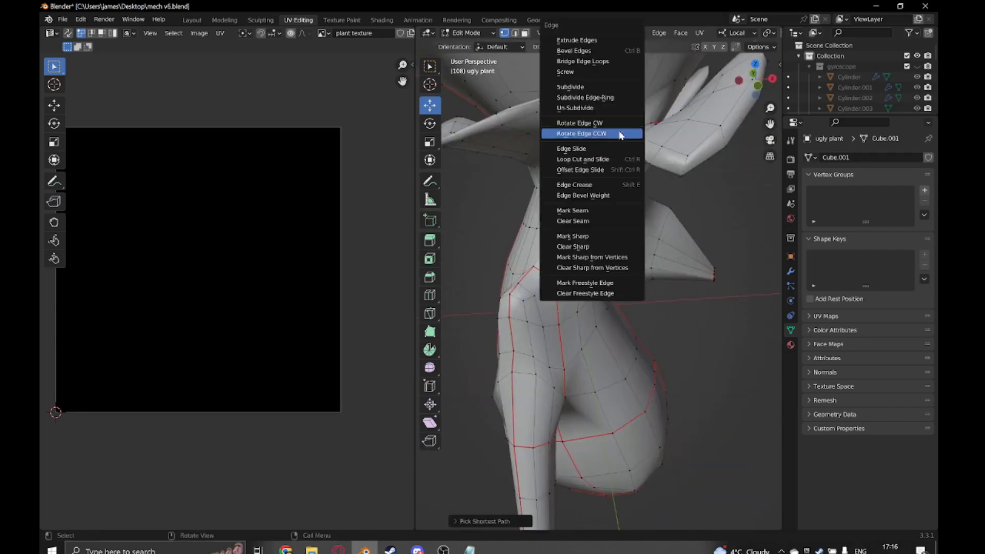
left_click(649, 138)
mouse_move(649, 137)
middle_mouse_down()
mouse_move(597, 240)
mouse_move(668, 282)
middle_mouse_up()
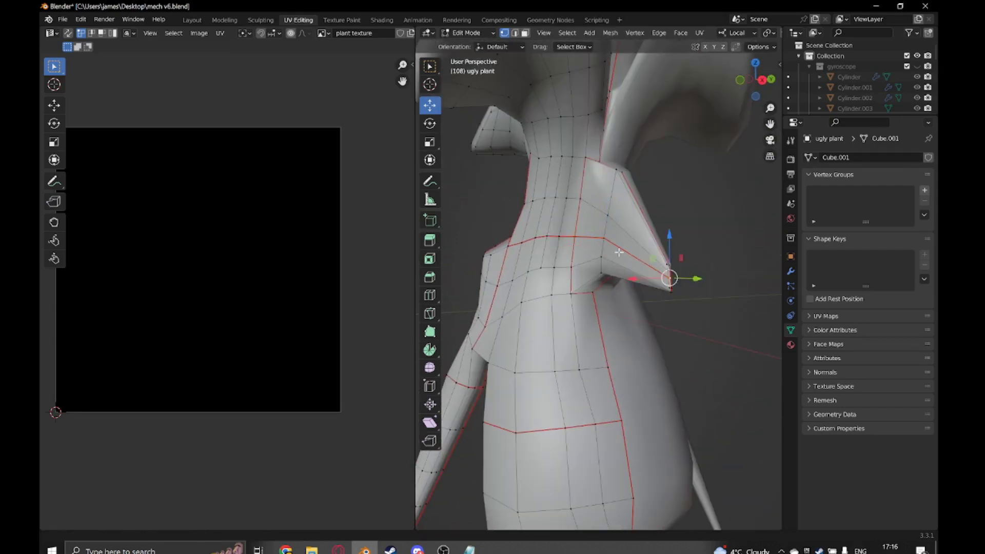
mouse_move(620, 253)
middle_mouse_down()
mouse_move(646, 305)
mouse_move(667, 256)
middle_mouse_up()
key("a")
left_click(699, 33)
scroll(402, 354, "down", 3)
- Mark a seam on a mouth edge, then select all and unwrap into fresh UV islands
scroll(402, 354, "up", 4)
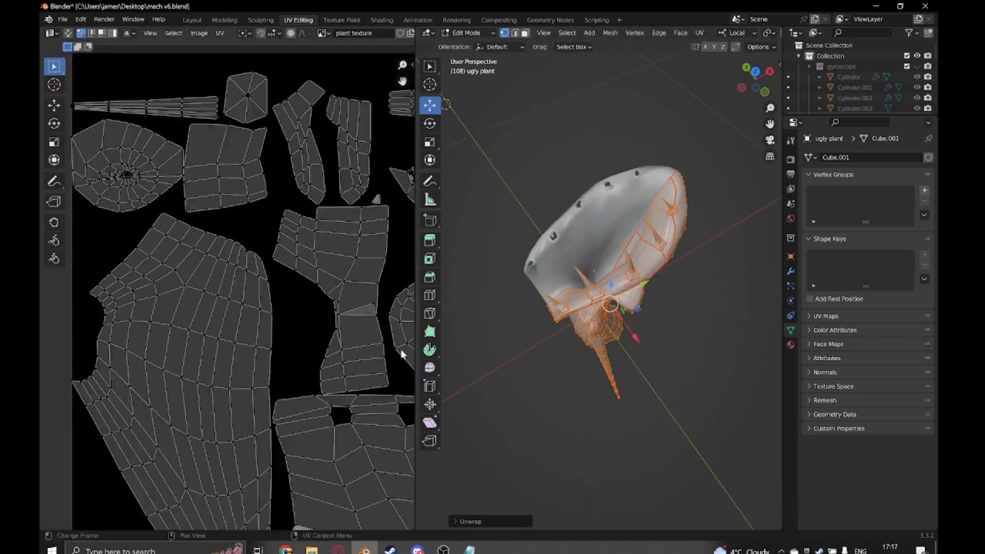
scroll(402, 354, "up", 3)
scroll(611, 308, "up", 5)
left_click(590, 359)
key("ctrl+e")
left_click(590, 413)
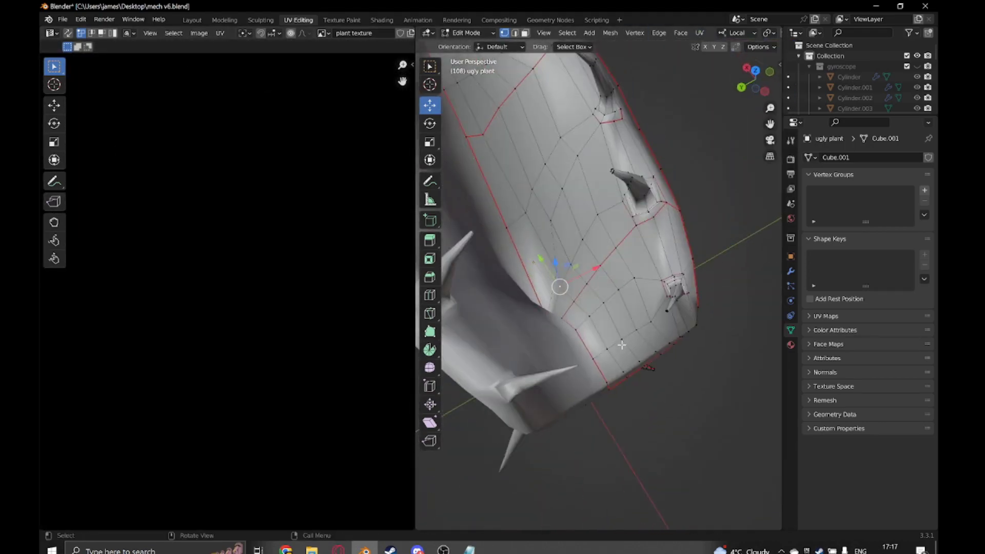
mouse_move(622, 344)
middle_mouse_down()
mouse_move(575, 228)
mouse_move(632, 289)
mouse_move(667, 247)
middle_mouse_up()
key("Tab")
key("Tab")
key("a")
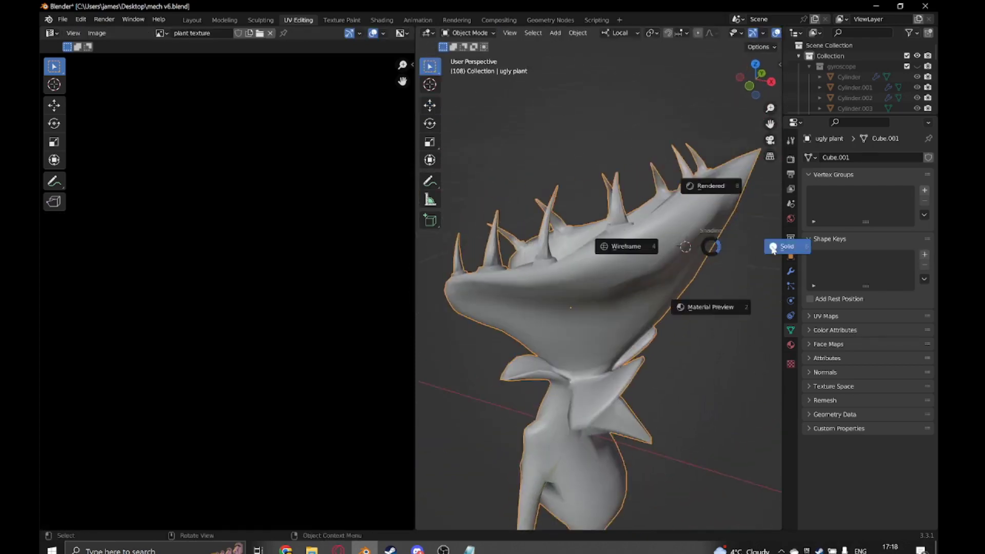
left_click(699, 32)
scroll(193, 162, "up", 1)
- Add a short Notepad note, save the blend file, and return to Object Mode
key("alt+Tab")
type("te")
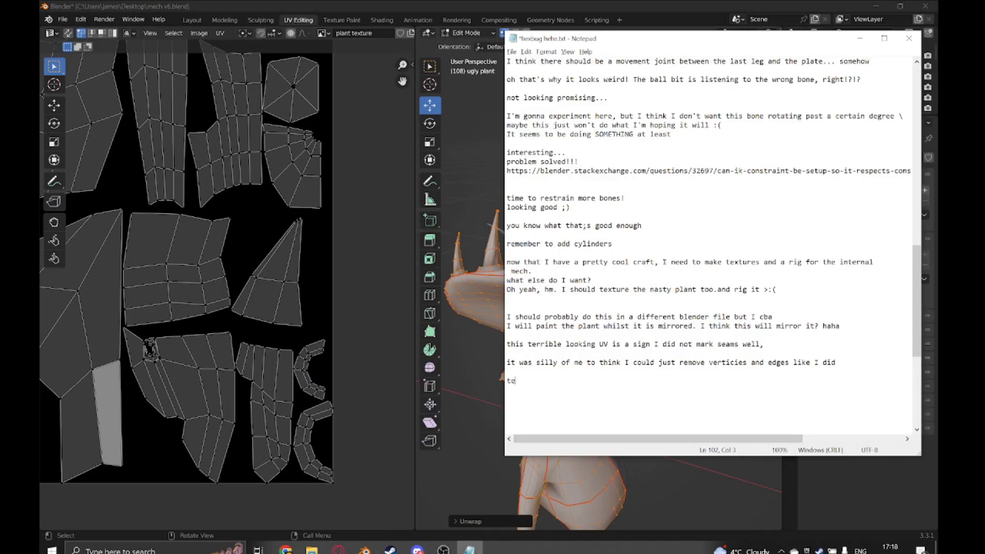
type("ugh")
key("alt+Tab")
key("ctrl+s")
key("Tab")
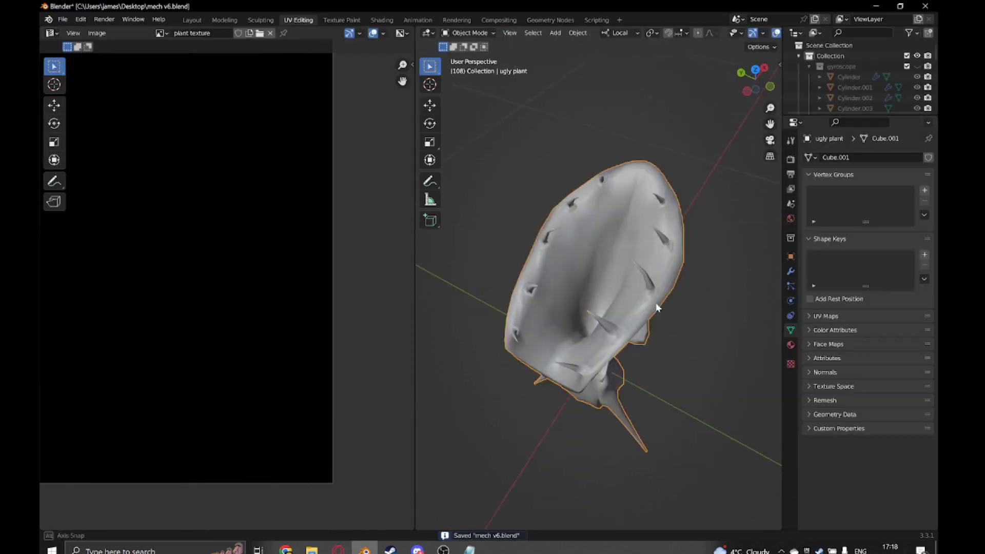
key("ctrl+Page_Down")
- Create a new colour palette and paint parts of the plant pink
left_click(791, 271)
middle_click_drag(667, 257, 610, 284)
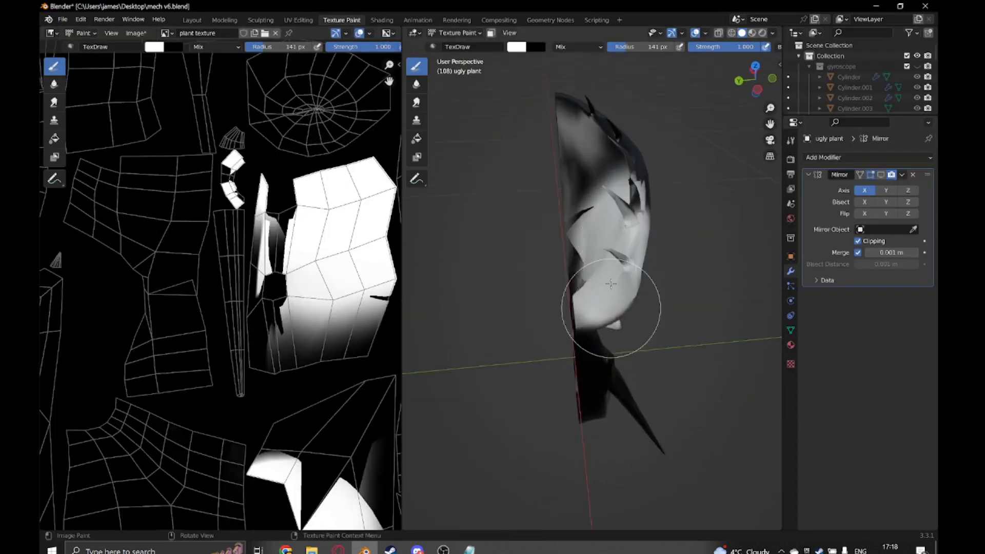
key("n")
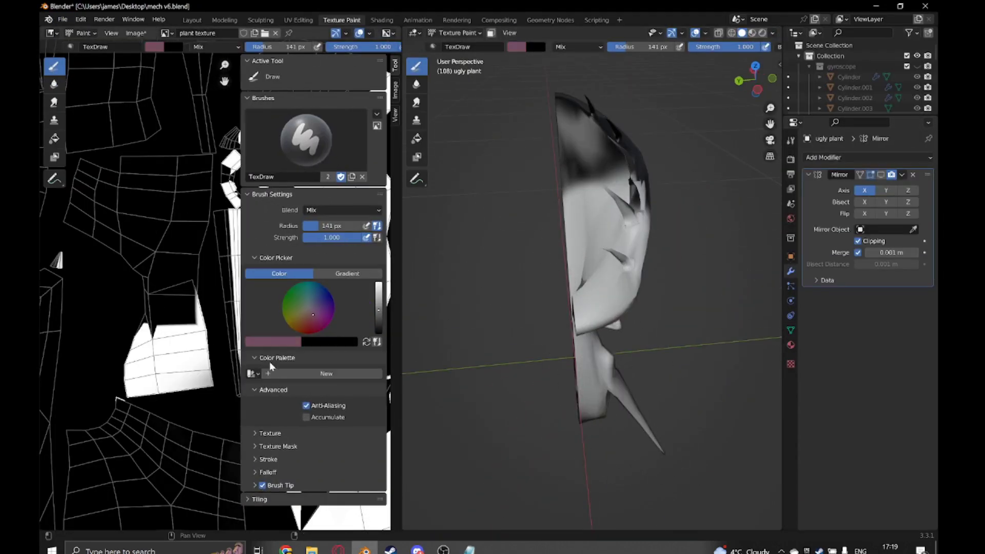
left_click(272, 373)
middle_click_drag(615, 282, 680, 207)
left_click_drag(679, 206, 564, 206)
- Raise the material roughness to 0.744 and paint the plant's body green
left_click(790, 345)
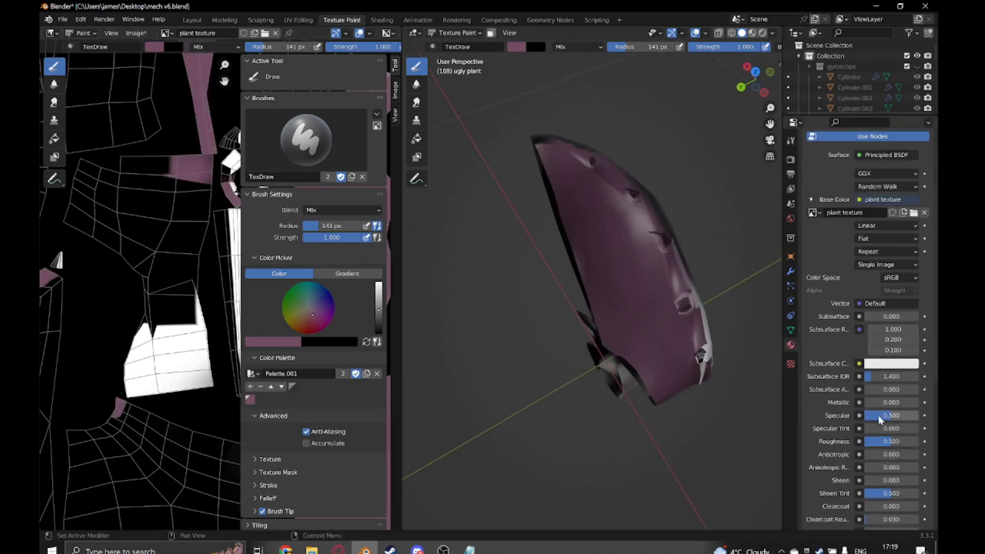
left_click_drag(894, 443, 919, 442)
middle_click_drag(593, 329, 564, 266)
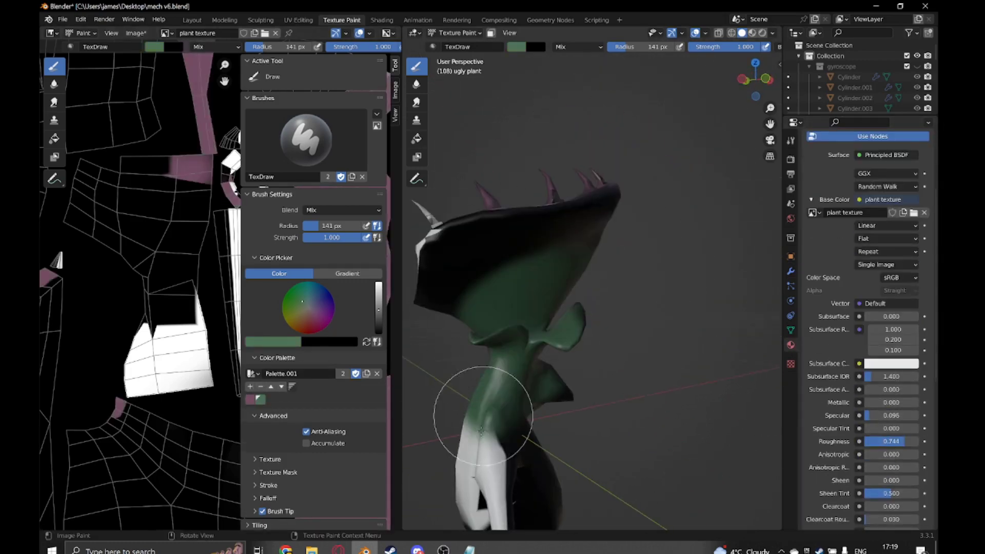
mouse_move(481, 429)
middle_mouse_down()
mouse_move(572, 394)
mouse_move(715, 193)
middle_mouse_up()
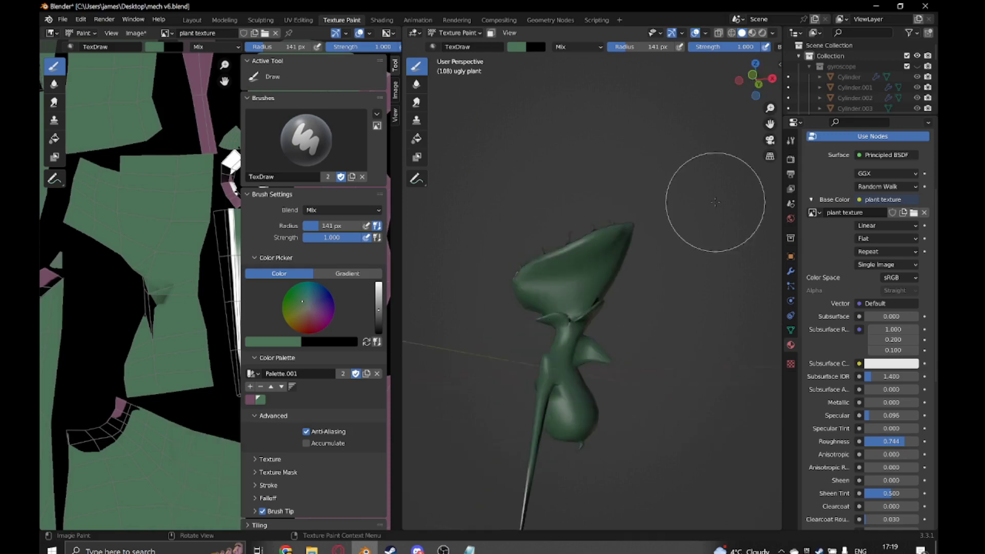
- Orbit and zoom around the plant, ending with a view into the pink mouth
scroll(622, 292, "up", 4)
mouse_move(623, 292)
middle_mouse_down()
mouse_move(755, 267)
mouse_move(561, 318)
mouse_move(549, 374)
mouse_move(593, 407)
middle_mouse_up()
scroll(648, 373, "up", 2)
scroll(648, 373, "down", 3)
mouse_move(648, 373)
middle_mouse_down()
mouse_move(576, 274)
mouse_move(462, 286)
mouse_move(598, 266)
middle_mouse_up()
mouse_move(700, 118)
middle_mouse_down()
mouse_move(642, 181)
mouse_move(677, 182)
mouse_move(669, 246)
mouse_move(571, 342)
middle_mouse_up()
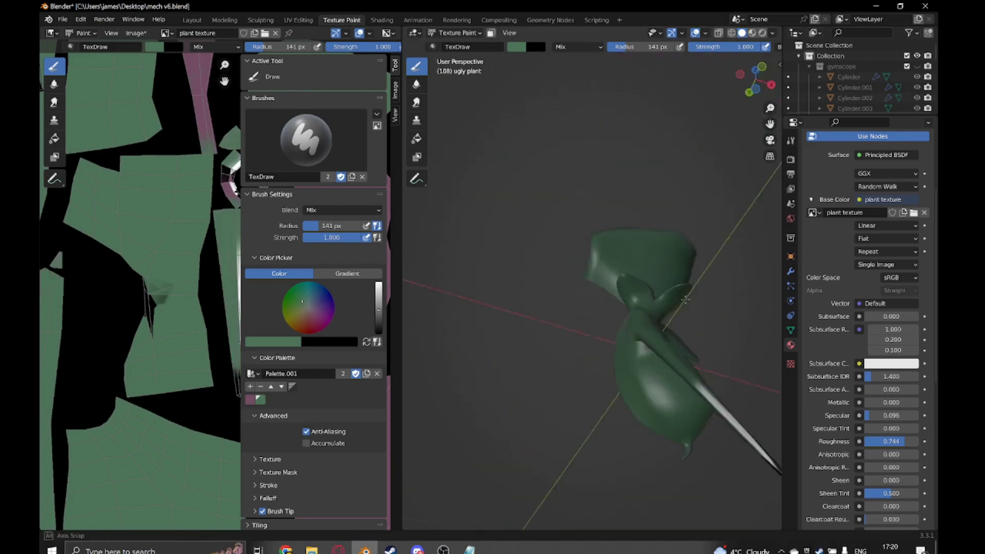
mouse_move(685, 300)
middle_mouse_down()
mouse_move(440, 363)
mouse_move(719, 408)
middle_mouse_up()
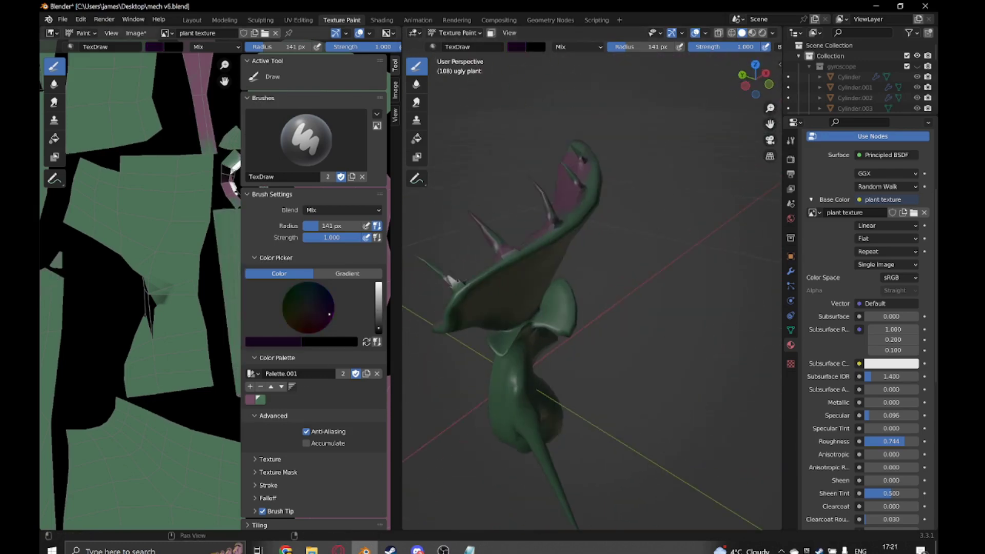
- Inspect the spiked pink surface from the side and consult the notes file
middle_click_drag(653, 239, 588, 309)
mouse_move(697, 359)
middle_mouse_down()
mouse_move(644, 358)
mouse_move(686, 351)
mouse_move(577, 284)
mouse_move(565, 374)
mouse_move(709, 315)
mouse_move(575, 276)
middle_mouse_up()
key("alt+Tab")
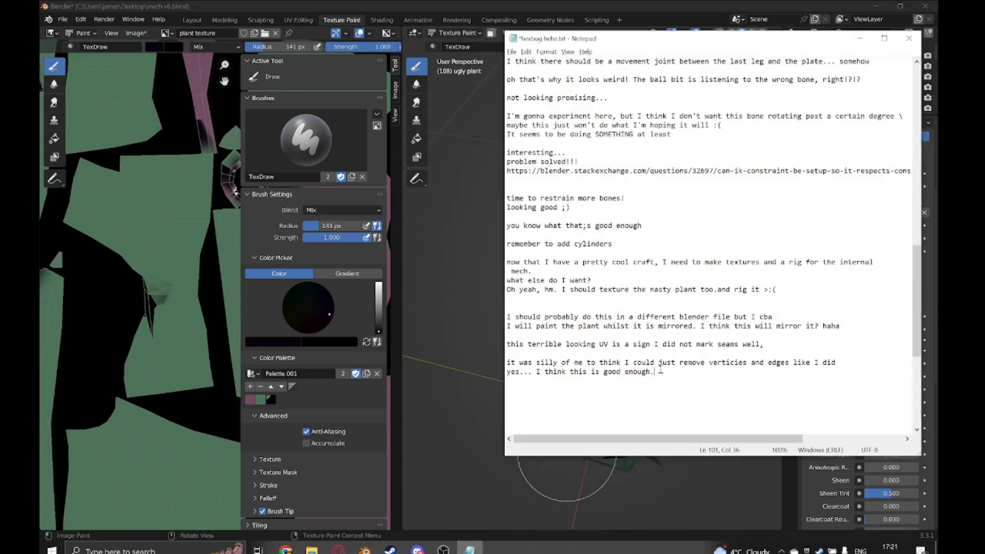
key("alt+Tab")
- Resize the paint brush while orbiting around the plant from several angles
key("s")
mouse_move(567, 452)
middle_mouse_down()
mouse_move(714, 340)
mouse_move(538, 260)
mouse_move(564, 199)
mouse_move(624, 242)
mouse_move(670, 318)
mouse_move(515, 277)
mouse_move(502, 219)
middle_mouse_up()
key("shift+f")
key("f")
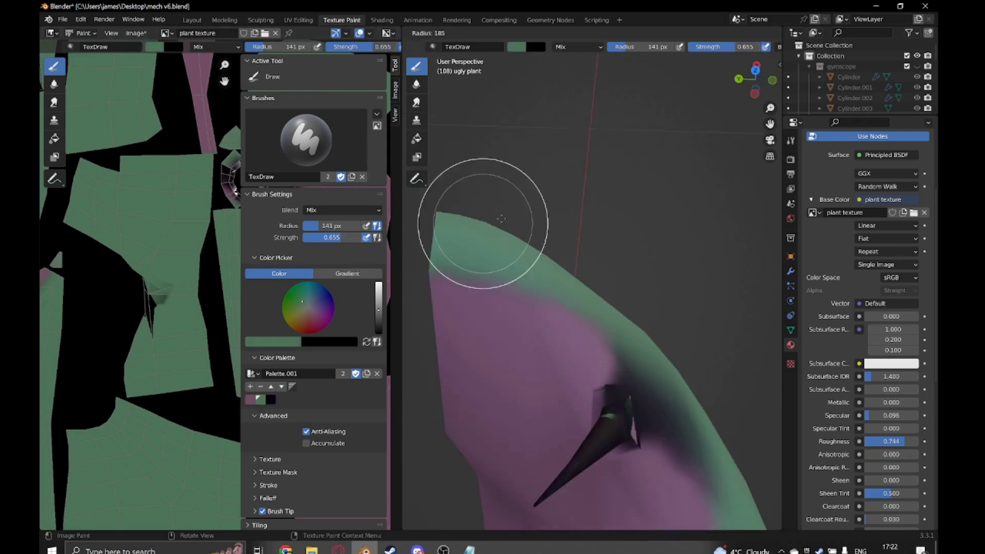
mouse_move(663, 411)
middle_mouse_down()
mouse_move(708, 472)
mouse_move(615, 396)
mouse_move(528, 391)
mouse_move(542, 220)
mouse_move(651, 235)
middle_mouse_up()
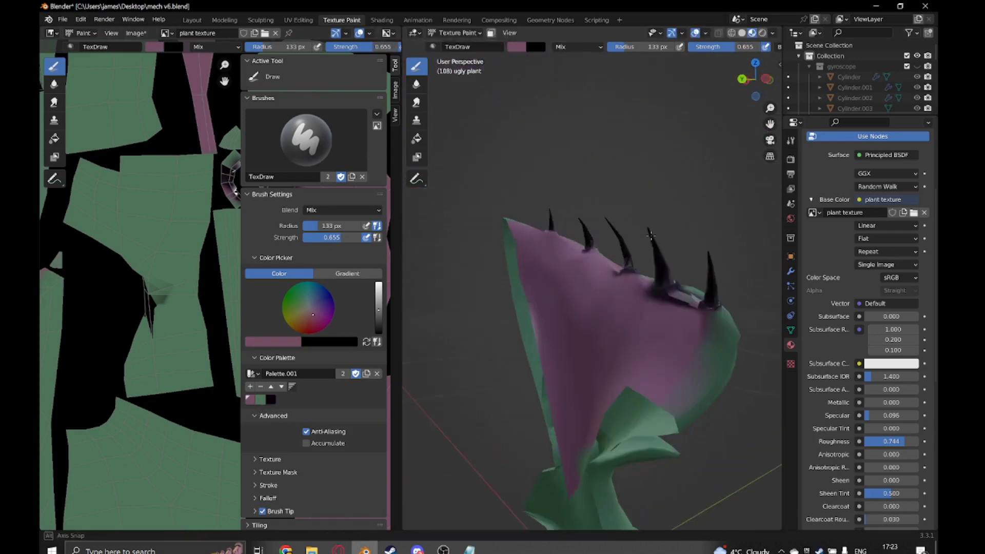
middle_click_drag(661, 282, 626, 452)
- Check the notes again, then enter Edit Mode and select a spike tooth
key("alt+Tab")
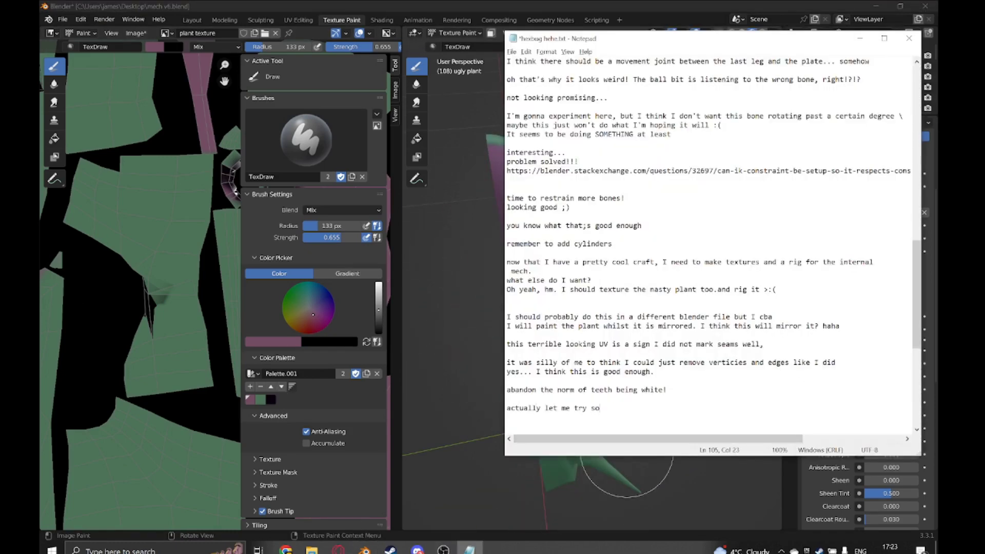
key("alt+Tab")
key("Tab")
scroll(667, 283, "up", 4)
mouse_move(667, 282)
middle_mouse_down()
mouse_move(689, 271)
mouse_move(696, 449)
mouse_move(598, 354)
mouse_move(753, 314)
middle_mouse_up()
left_click(693, 293)
- Choose the tooth material slot with its black Base Color and return to Texture Paint
scroll(862, 206, "up", 5)
left_click(833, 160)
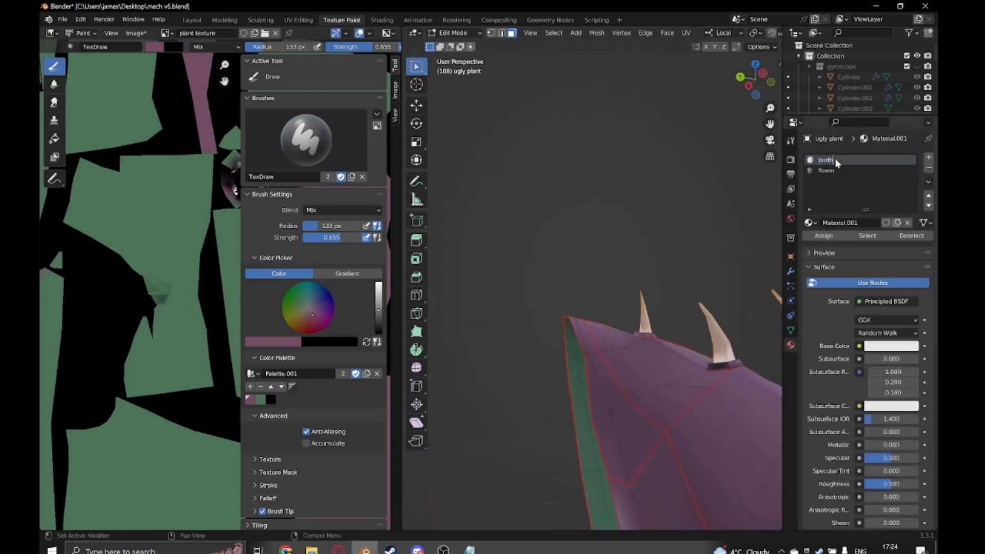
left_click(892, 346)
key("Tab")
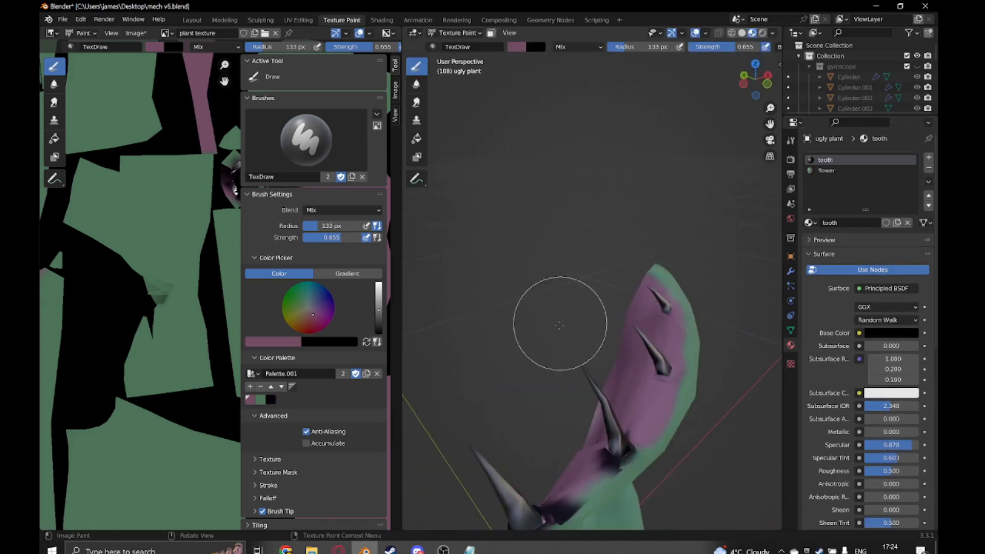
- Orbit and zoom to inspect the spiky leaf from several angles
mouse_move(545, 323)
middle_mouse_down()
mouse_move(630, 357)
mouse_move(567, 417)
mouse_move(568, 298)
mouse_move(594, 340)
mouse_move(578, 308)
mouse_move(569, 328)
mouse_move(539, 308)
middle_mouse_up()
scroll(152, 285, "down", 4)
scroll(152, 286, "up", 5)
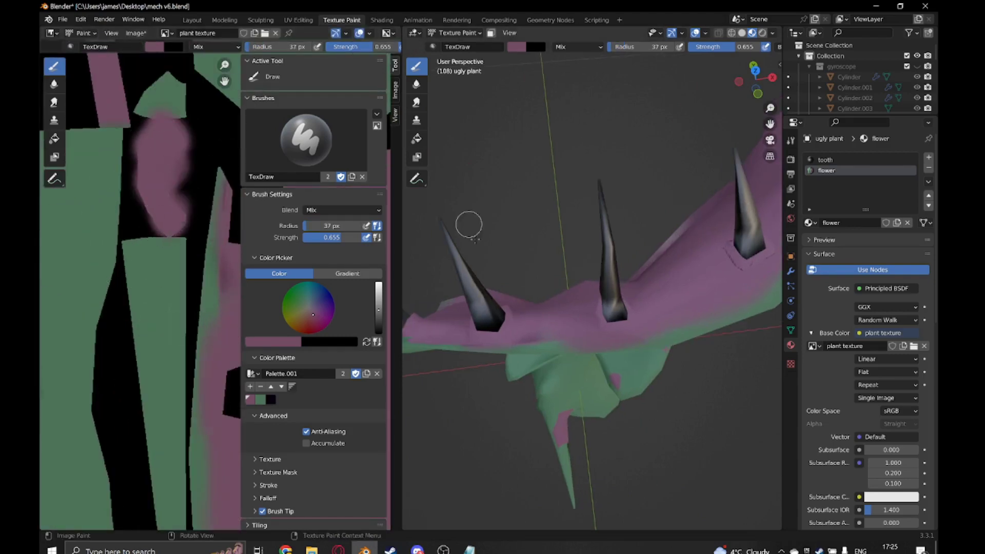
middle_click_drag(469, 224, 539, 266)
scroll(147, 227, "down", 4)
scroll(147, 227, "up", 3)
scroll(149, 231, "up", 2)
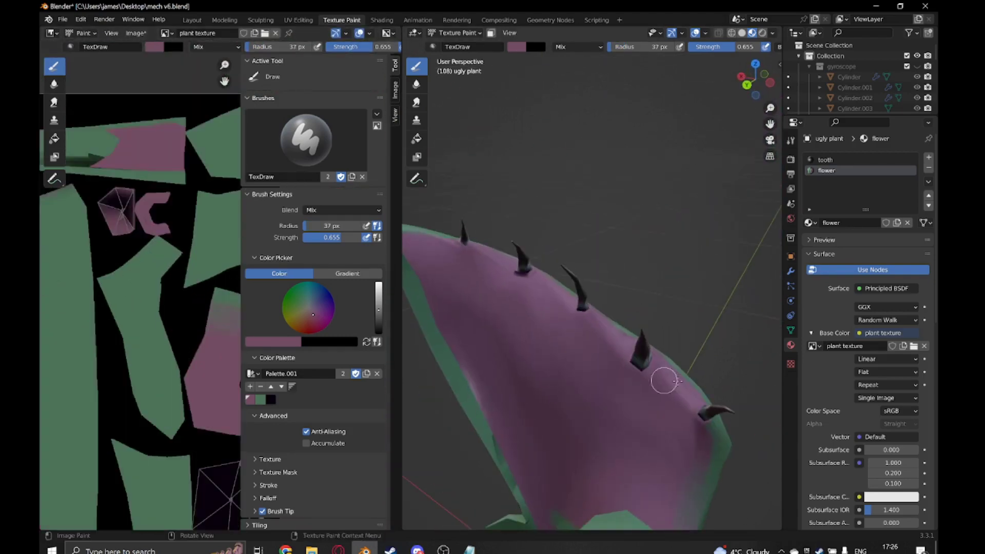
middle_click_drag(664, 381, 645, 323)
scroll(205, 310, "down", 3)
scroll(206, 310, "up", 4)
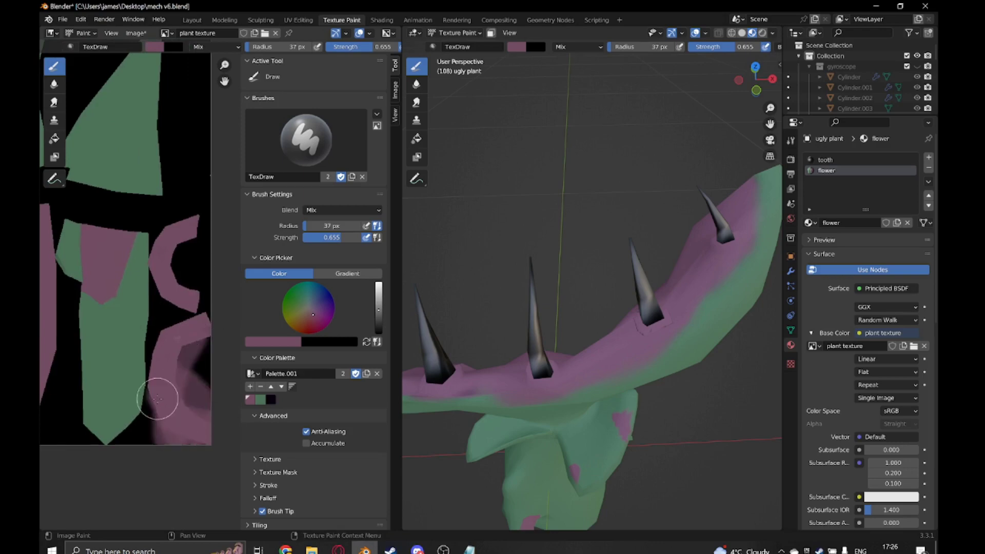
scroll(149, 349, "down", 3)
scroll(128, 305, "up", 4)
mouse_move(513, 318)
middle_mouse_down()
mouse_move(561, 308)
mouse_move(562, 236)
mouse_move(616, 298)
mouse_move(599, 342)
mouse_move(539, 319)
mouse_move(526, 379)
mouse_move(549, 321)
mouse_move(638, 362)
middle_mouse_up()
scroll(562, 278, "up", 3)
scroll(616, 354, "up", 4)
middle_click_drag(585, 341, 579, 206)
scroll(580, 205, "down", 4)
- Switch the paint colour to green and frame the plant head from the side
left_click(260, 399)
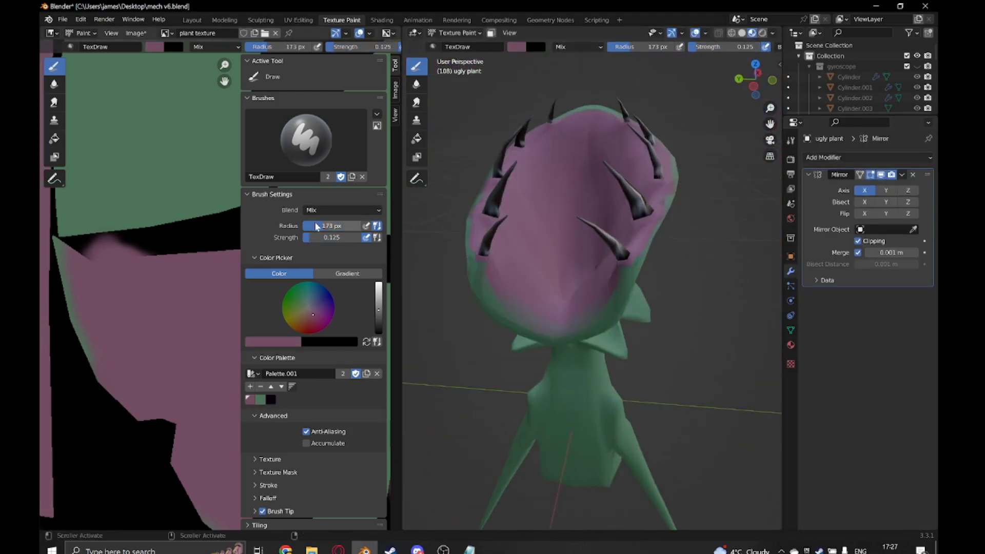
scroll(527, 298, "up", 3)
middle_click_drag(660, 286, 557, 224)
scroll(557, 224, "down", 3)
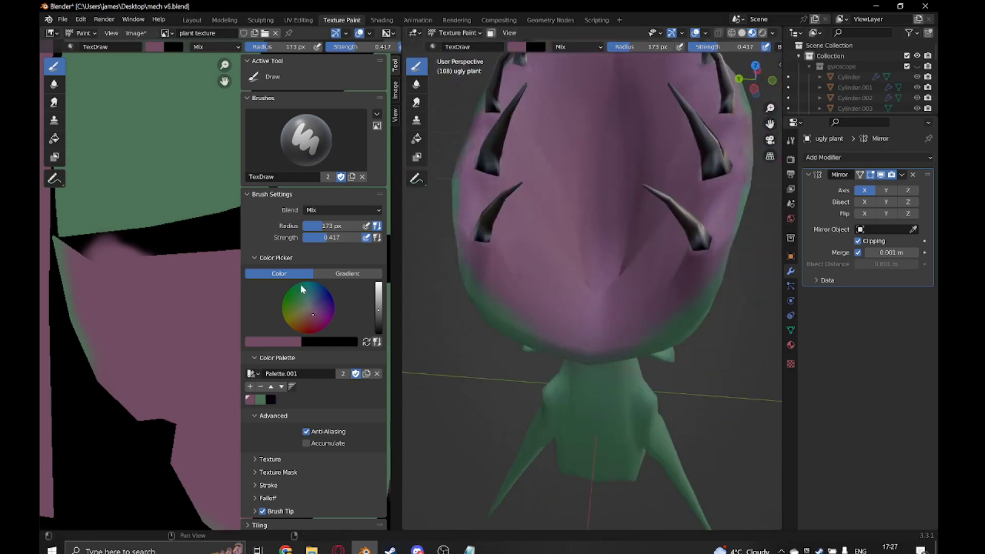
left_click(260, 399)
mouse_move(473, 352)
middle_mouse_down()
mouse_move(671, 136)
mouse_move(545, 291)
middle_mouse_up()
scroll(654, 204, "down", 3)
mouse_move(654, 204)
middle_mouse_down()
mouse_move(660, 286)
mouse_move(647, 292)
middle_mouse_up()
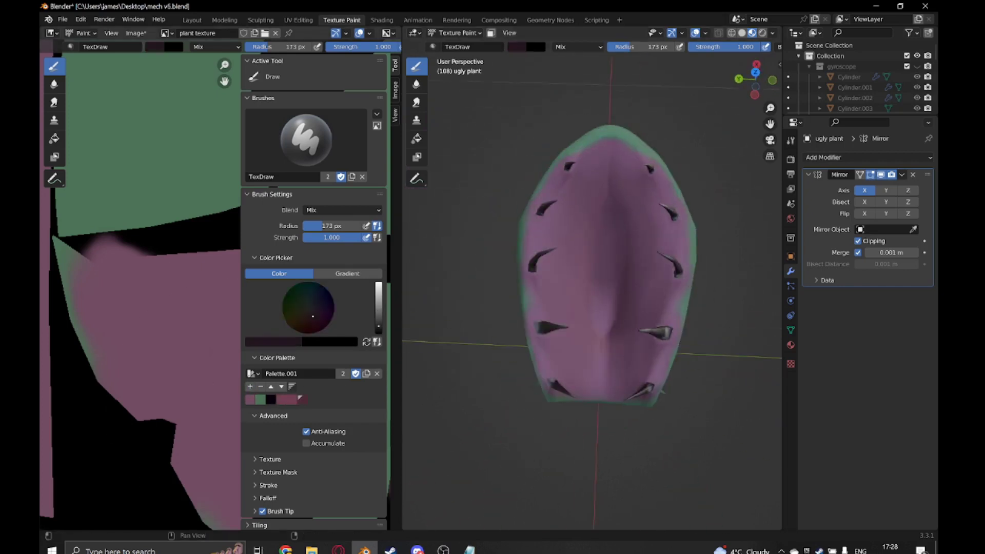
scroll(588, 318, "up", 6)
scroll(584, 352, "down", 6)
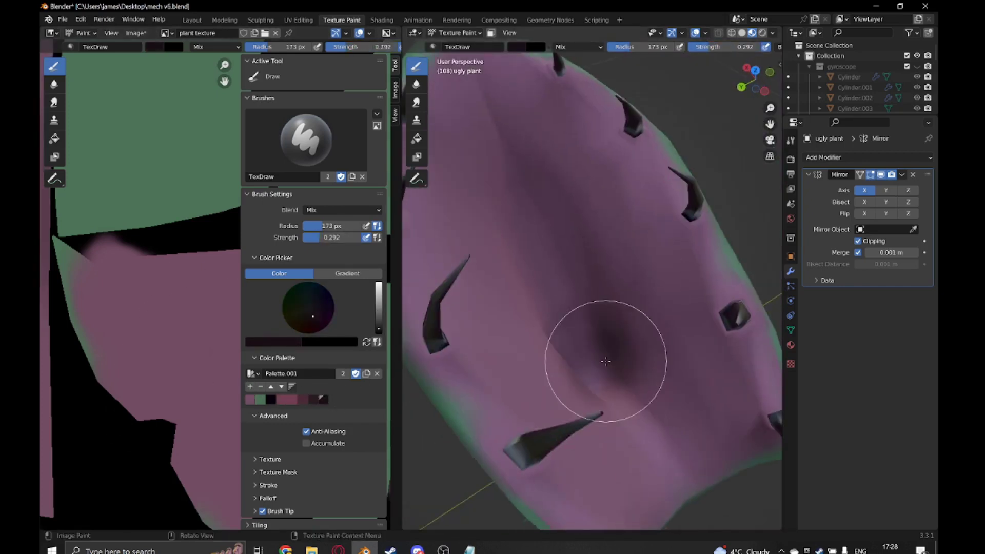
- Paint dark shading deep into the mouth's throat
middle_click_drag(585, 352, 525, 225)
middle_click_drag(625, 357, 582, 440)
scroll(577, 330, "down", 4)
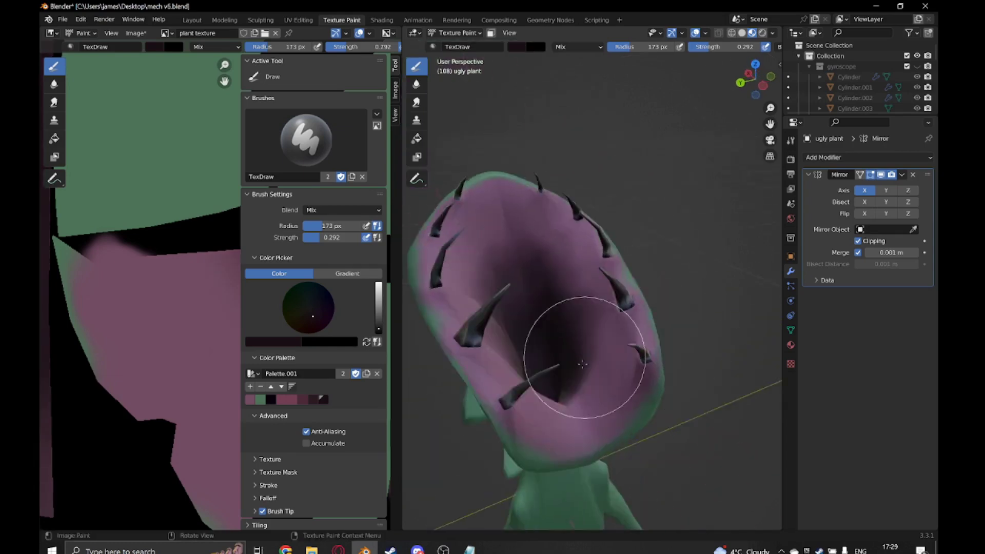
scroll(580, 401, "up", 6)
- Enlarge the brush and switch to the pink palette colour
key("s")
key("f")
scroll(519, 164, "down", 3)
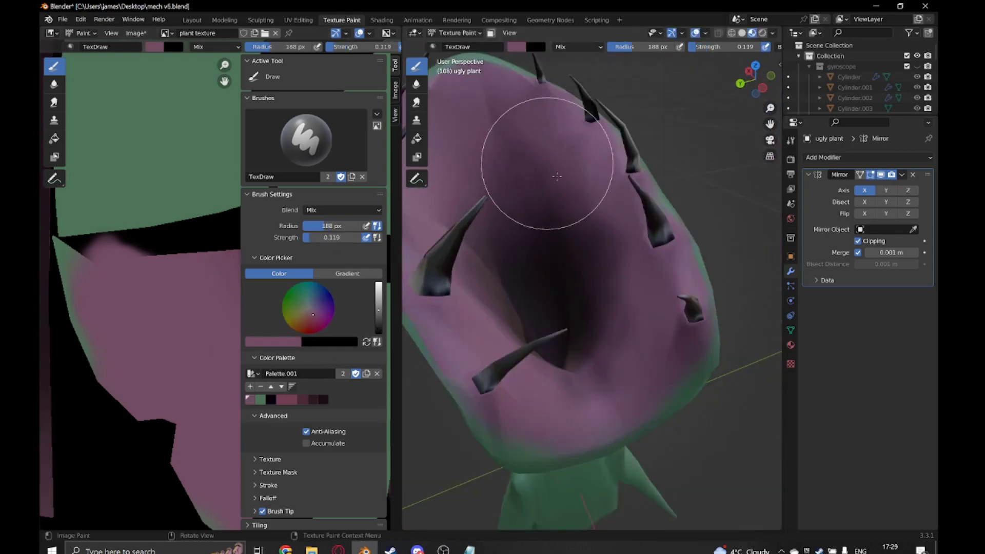
scroll(602, 362, "up", 3)
left_click(287, 400)
- Orbit around the plant head and rim spikes, briefly trying Soften before returning to Draw
middle_click_drag(503, 297, 550, 319)
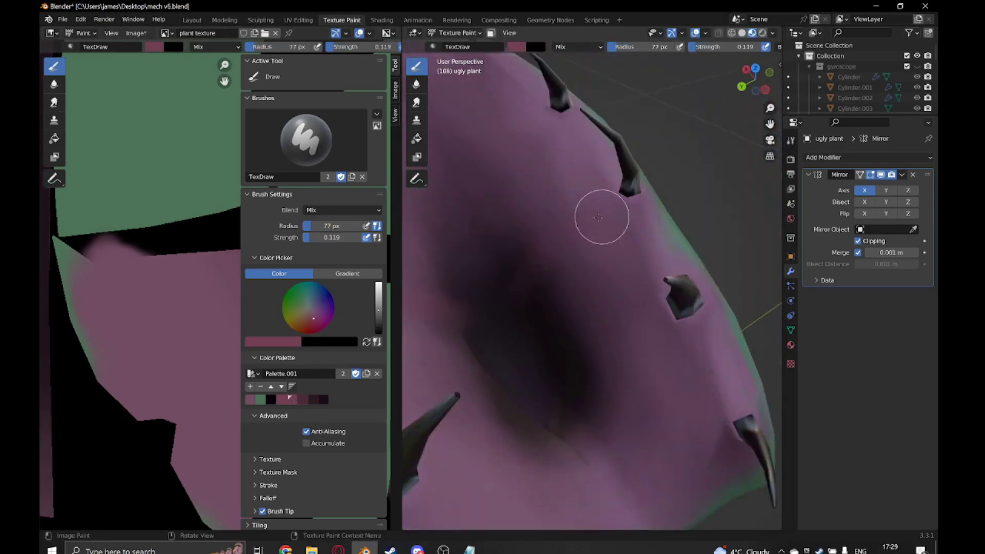
middle_click_drag(629, 172, 571, 272)
mouse_move(666, 323)
middle_mouse_down()
mouse_move(493, 325)
mouse_move(521, 320)
mouse_move(452, 158)
middle_mouse_up()
scroll(627, 310, "down", 3)
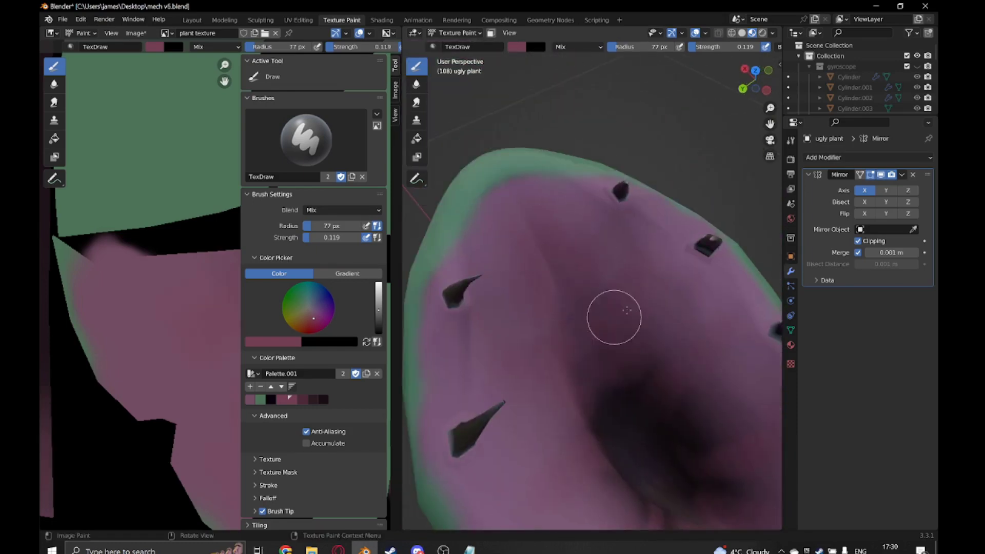
middle_click_drag(669, 345, 609, 413)
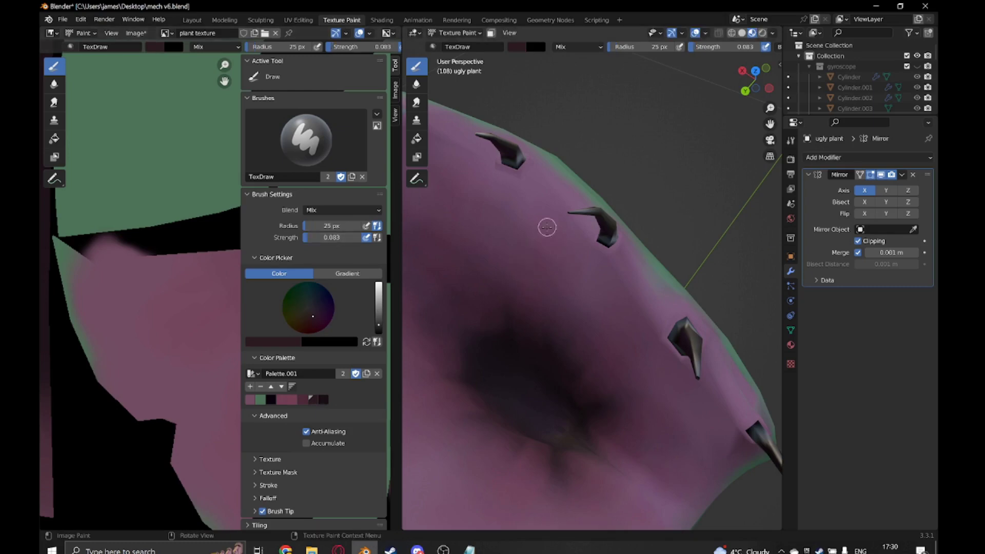
middle_click_drag(522, 311, 600, 366)
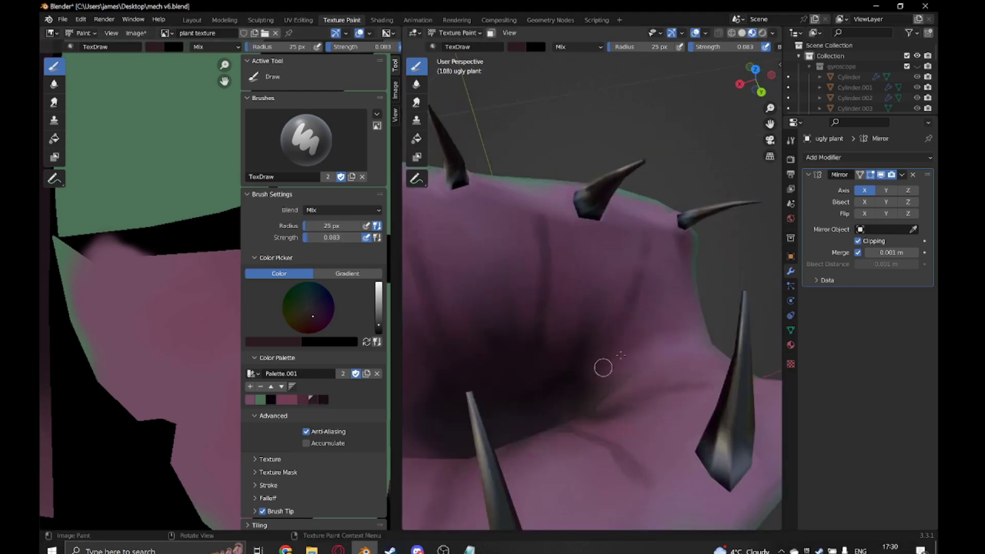
middle_click_drag(573, 342, 552, 326)
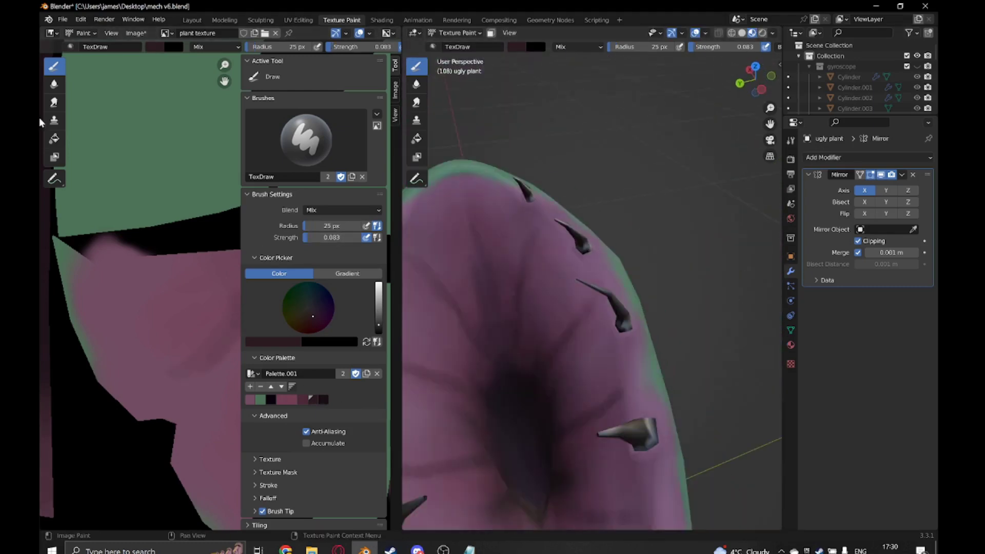
left_click(417, 84)
left_click(53, 67)
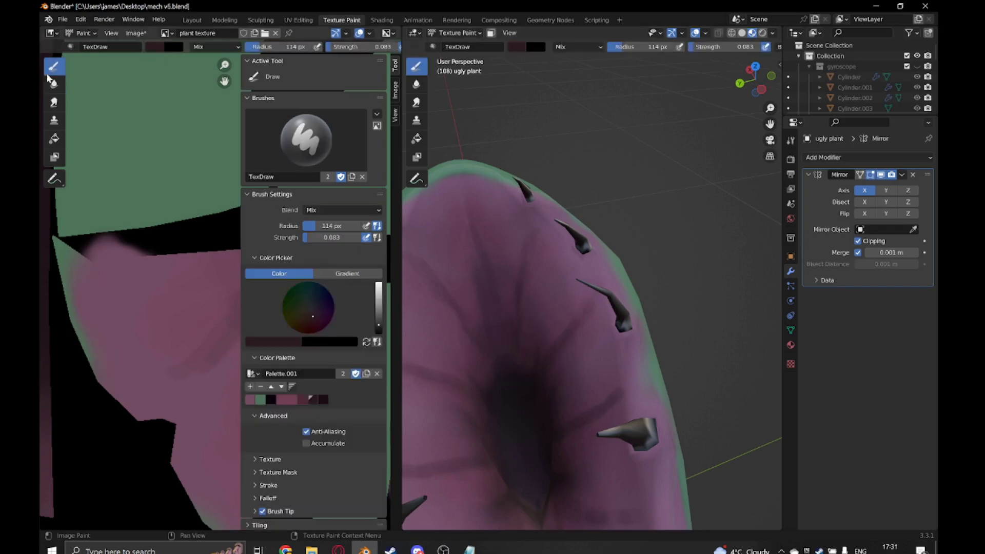
mouse_move(490, 312)
middle_mouse_down()
mouse_move(622, 341)
mouse_move(568, 422)
mouse_move(620, 330)
mouse_move(702, 361)
mouse_move(596, 338)
mouse_move(605, 325)
mouse_move(565, 312)
middle_mouse_up()
- Lower the plant material's Metallic to 0.333
middle_click_drag(653, 349, 590, 328)
left_click(791, 345)
left_click_drag(891, 437, 879, 437)
scroll(510, 287, "up", 4)
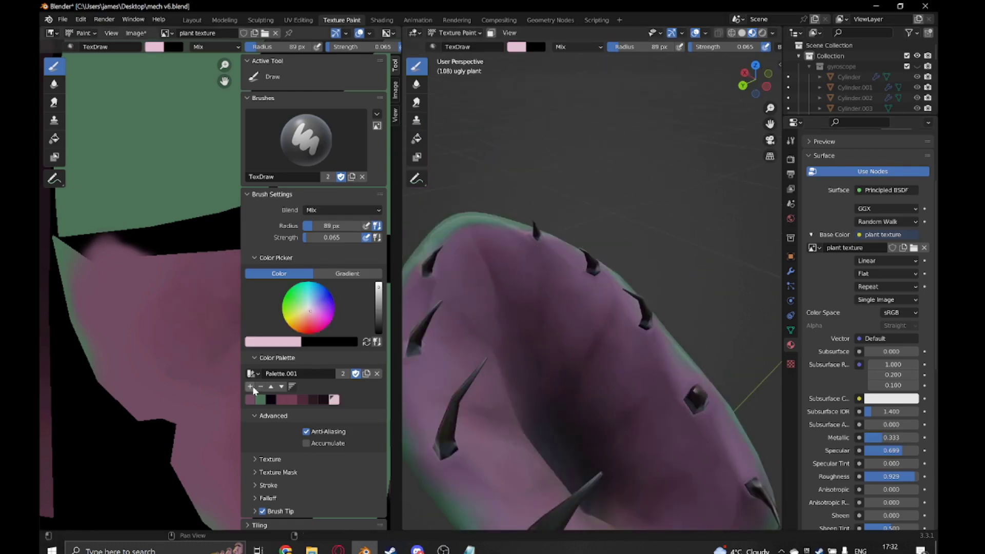
scroll(574, 330, "up", 4)
scroll(638, 303, "down", 3)
scroll(633, 282, "up", 3)
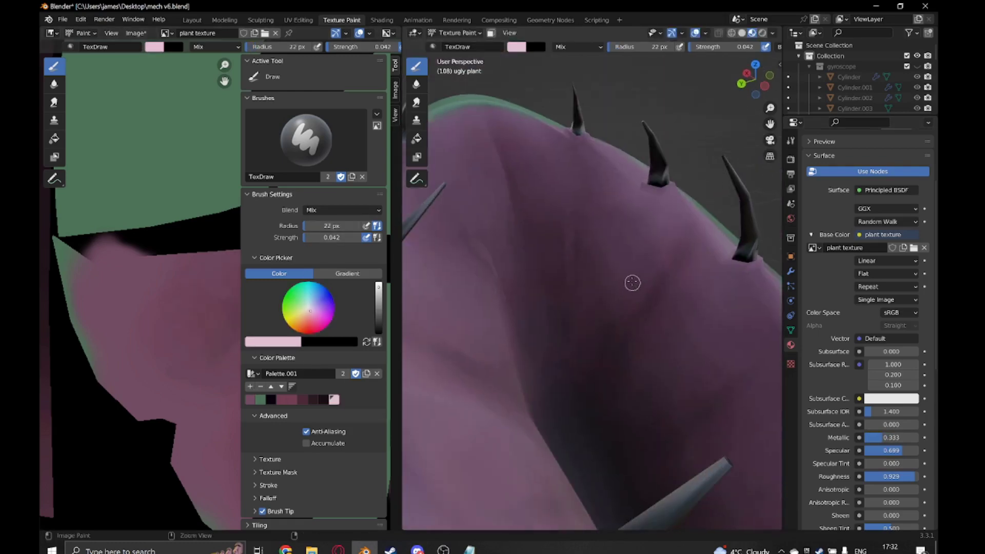
scroll(623, 240, "down", 5)
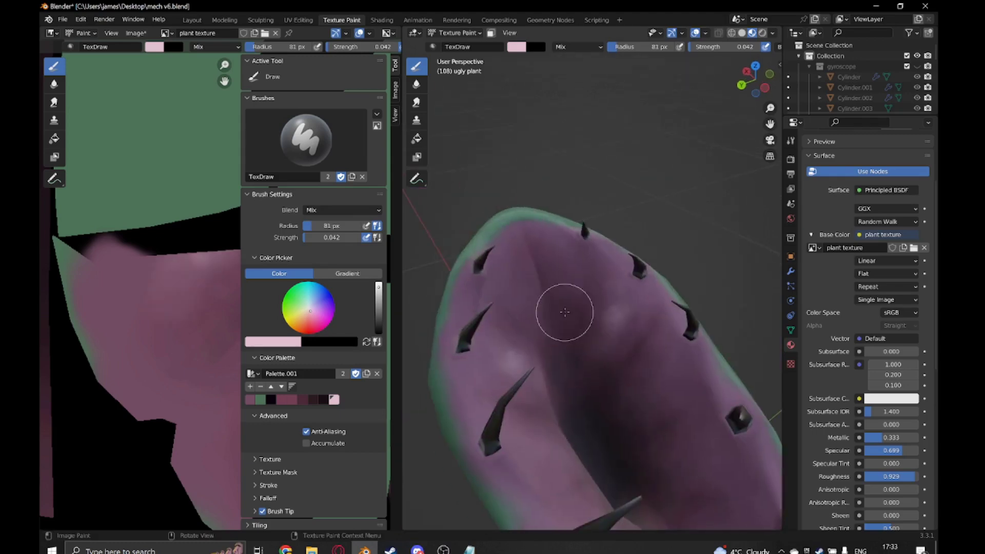
- Pick the black, then maroon palette colours while orbiting around the cup rim and spikes
mouse_move(684, 383)
middle_mouse_down()
mouse_move(693, 286)
mouse_move(660, 406)
mouse_move(641, 359)
middle_mouse_up()
left_click(271, 399)
middle_click_drag(487, 375, 515, 360)
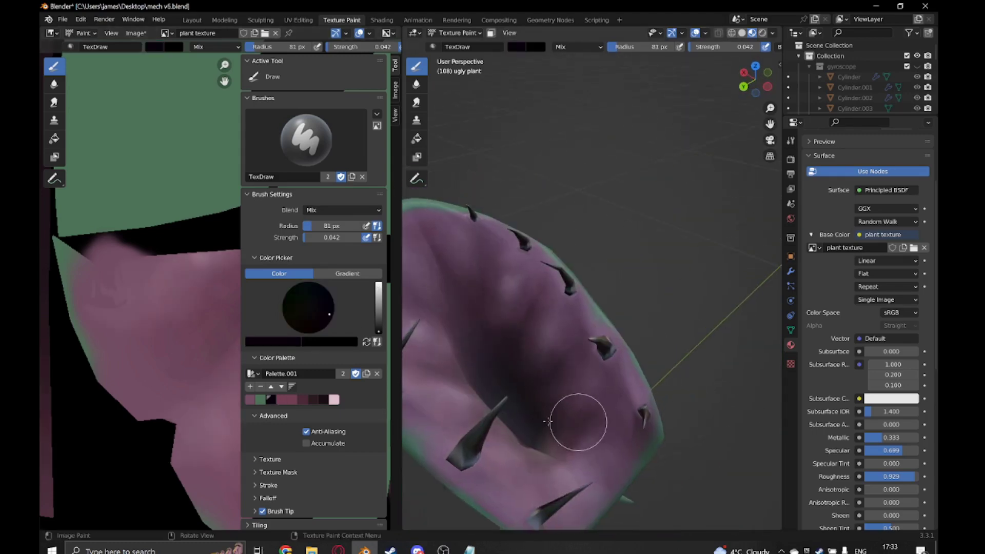
mouse_move(549, 421)
middle_mouse_down()
mouse_move(601, 411)
mouse_move(649, 480)
middle_mouse_up()
mouse_move(550, 450)
middle_mouse_down()
mouse_move(563, 392)
mouse_move(472, 360)
middle_mouse_up()
mouse_move(574, 337)
middle_mouse_down()
mouse_move(512, 341)
mouse_move(542, 399)
middle_mouse_up()
left_click(300, 399)
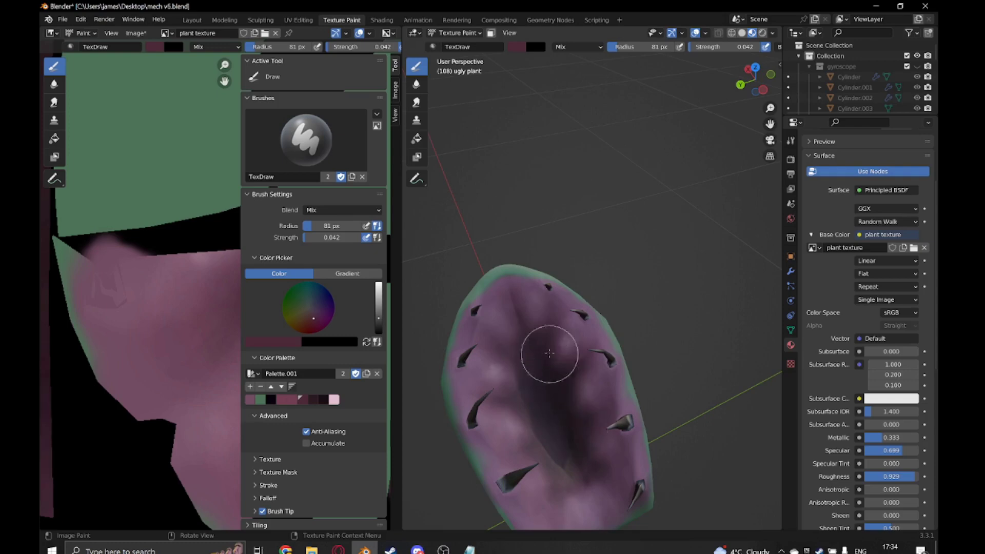
middle_click_drag(550, 354, 578, 399)
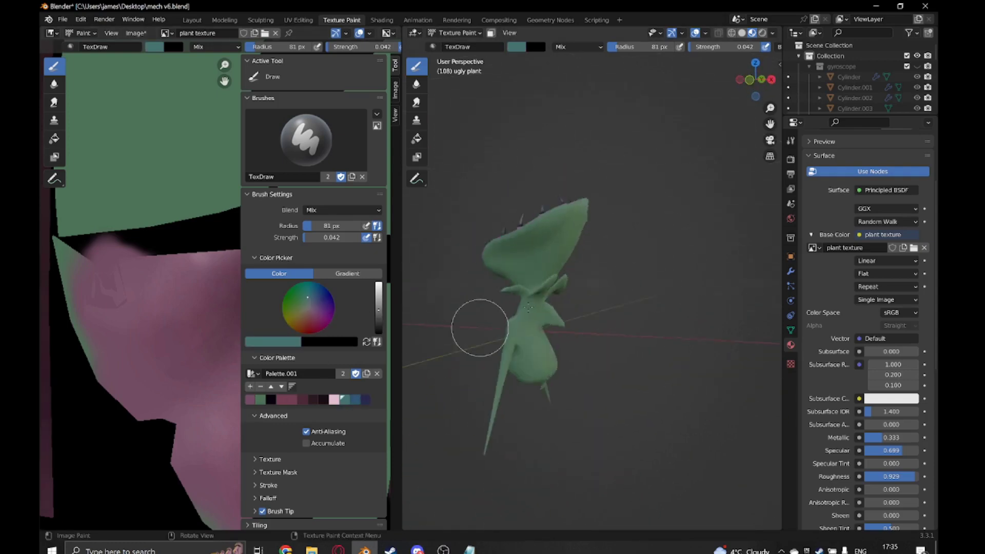
- Orbit around the plant's leaves and enlarge the brush to about 201 px
middle_click_drag(479, 327, 616, 217)
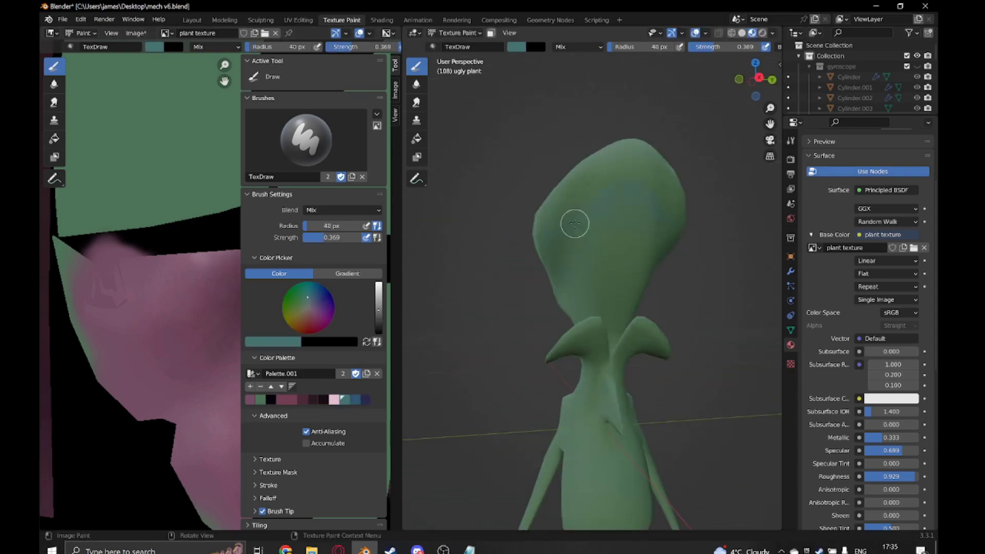
mouse_move(585, 307)
middle_mouse_down()
mouse_move(561, 220)
mouse_move(687, 259)
middle_mouse_up()
scroll(564, 287, "up", 5)
key("f")
mouse_move(464, 321)
middle_mouse_down()
mouse_move(534, 319)
mouse_move(589, 300)
mouse_move(508, 255)
mouse_move(639, 352)
middle_mouse_up()
scroll(639, 352, "down", 5)
middle_click_drag(528, 385, 568, 395)
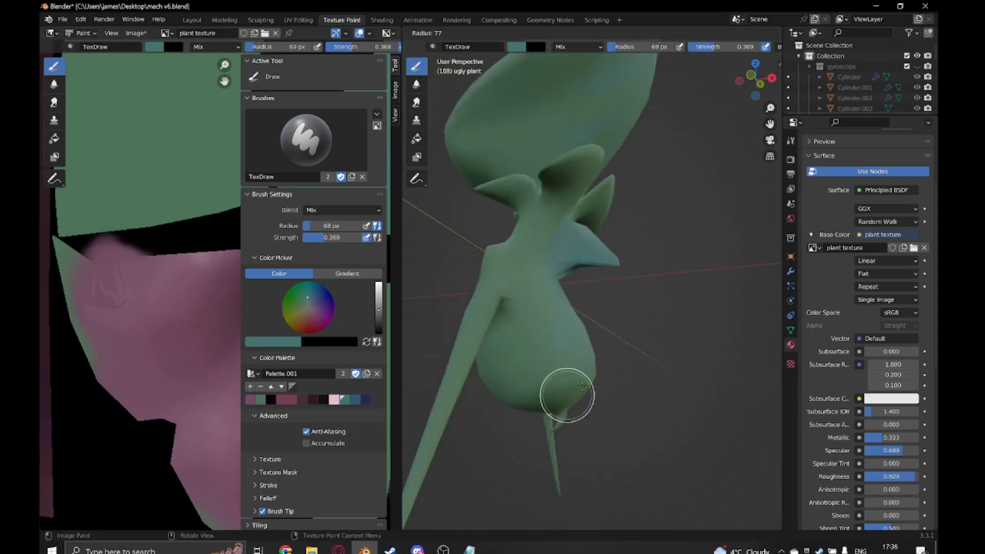
key("f")
middle_click_drag(567, 429, 539, 374)
- Paint the bulb base maroon, then shrink the brush
left_click(300, 399)
left_click_drag(539, 390, 539, 375)
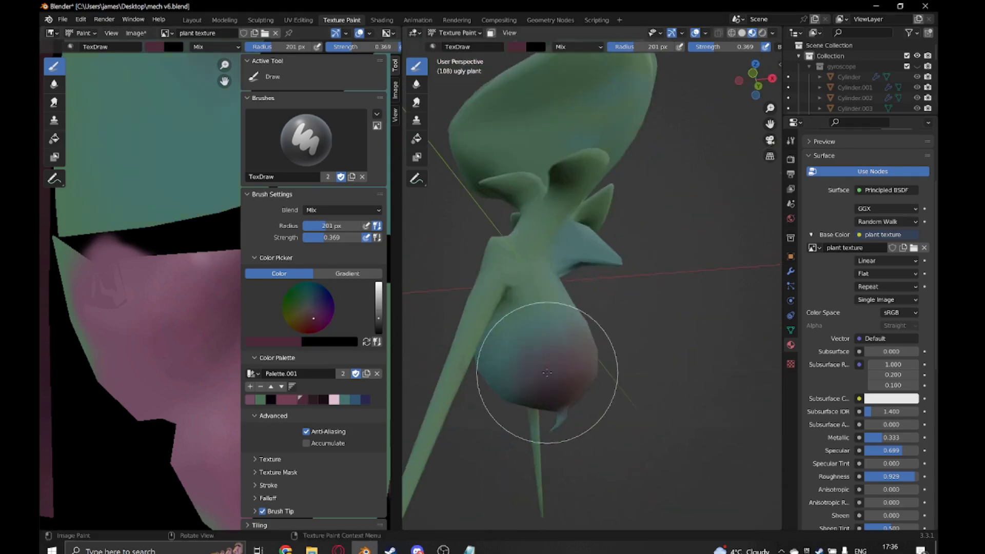
mouse_move(538, 375)
middle_mouse_down()
mouse_move(584, 308)
mouse_move(583, 360)
mouse_move(484, 407)
mouse_move(521, 363)
mouse_move(554, 385)
mouse_move(645, 288)
mouse_move(535, 395)
mouse_move(544, 333)
middle_mouse_up()
key("f")
left_click(645, 288)
- Try navy and maroon swatches, then settle on blue with a 165 px brush
left_click(365, 399)
key("f")
mouse_move(639, 269)
middle_mouse_down()
mouse_move(590, 334)
mouse_move(517, 363)
mouse_move(537, 282)
mouse_move(530, 274)
mouse_move(539, 288)
mouse_move(611, 277)
middle_mouse_up()
left_click(301, 400)
scroll(538, 287, "down", 5)
left_click(354, 399)
scroll(555, 267, "up", 3)
key("f")
left_click(559, 260)
left_click(611, 275)
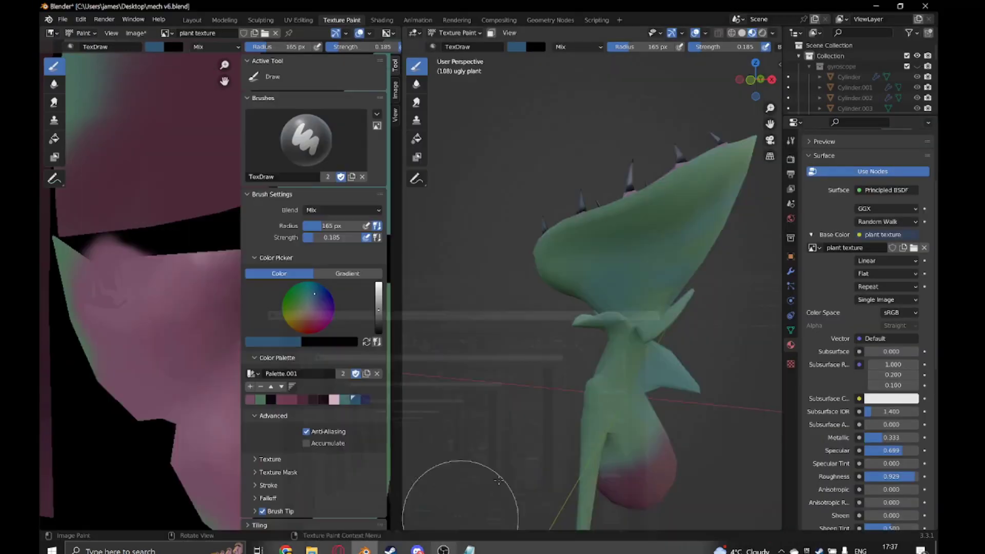
- Paint blue shading over the plant head and reduce the brush to 105 px
mouse_move(451, 492)
middle_mouse_down()
mouse_move(626, 350)
mouse_move(654, 307)
middle_mouse_up()
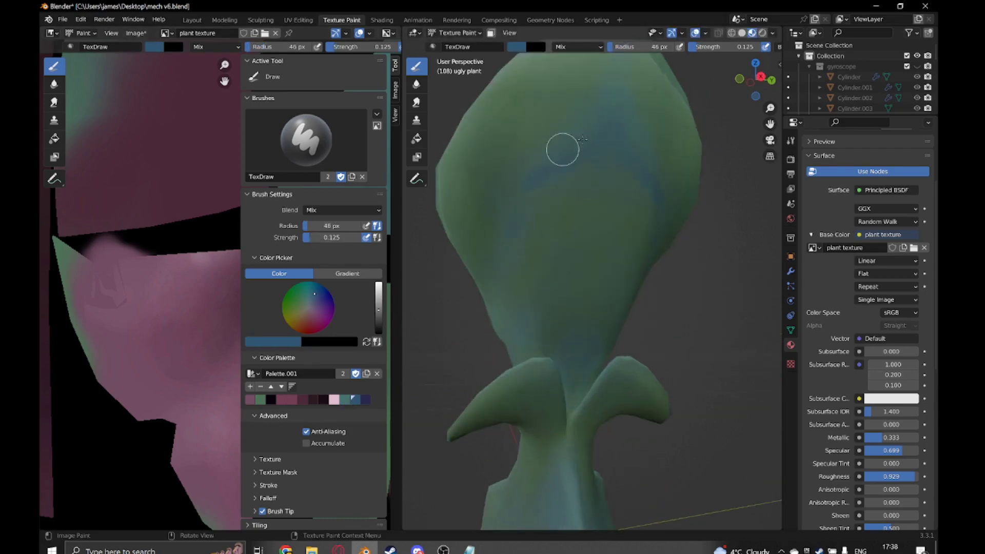
mouse_move(563, 232)
middle_mouse_down()
mouse_move(565, 312)
mouse_move(495, 241)
middle_mouse_up()
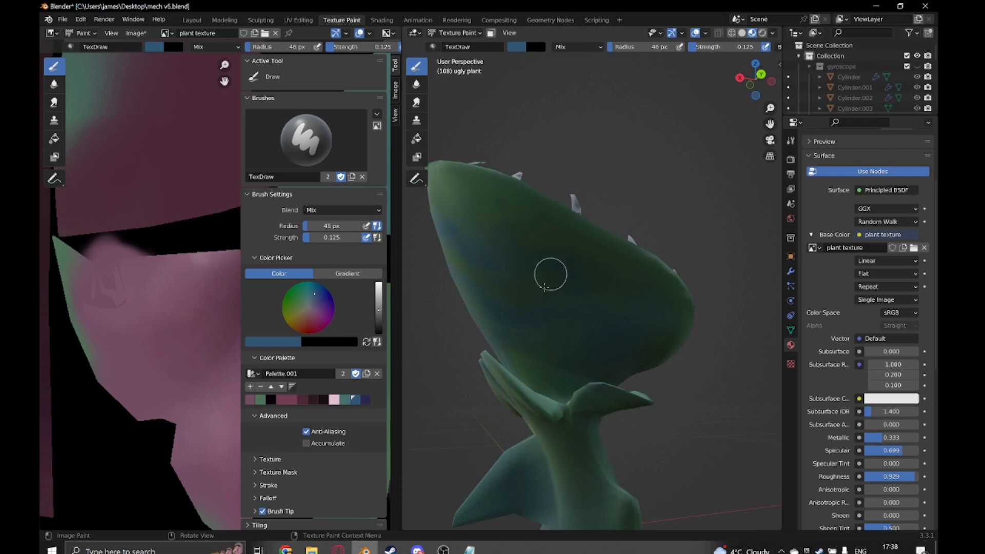
mouse_move(545, 287)
middle_mouse_down()
mouse_move(549, 352)
mouse_move(622, 307)
middle_mouse_up()
key("f")
left_click(623, 360)
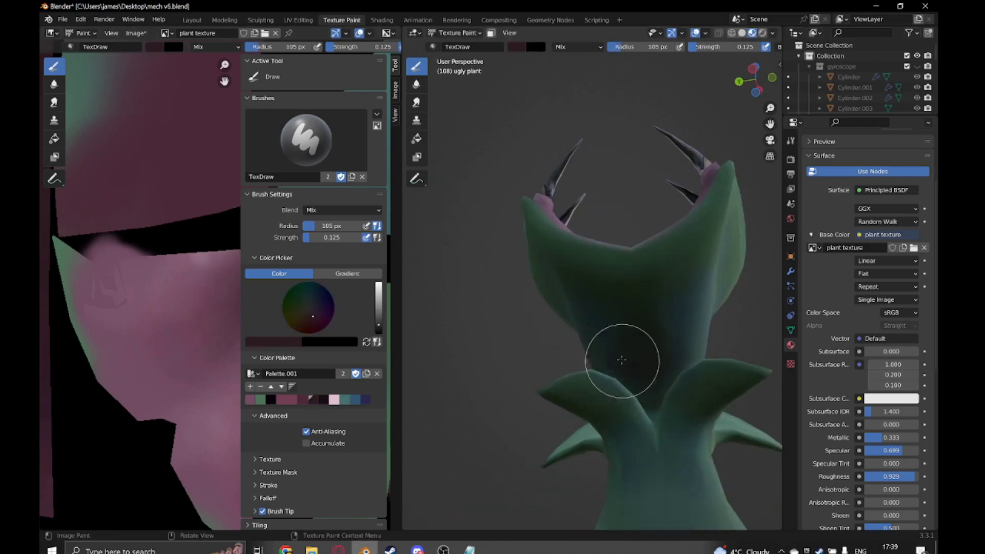
middle_click_drag(623, 359, 598, 320)
- Turn the plant upside down, pick dark blue, and shrink the brush to 5 px
scroll(585, 359, "up", 5)
scroll(606, 380, "down", 6)
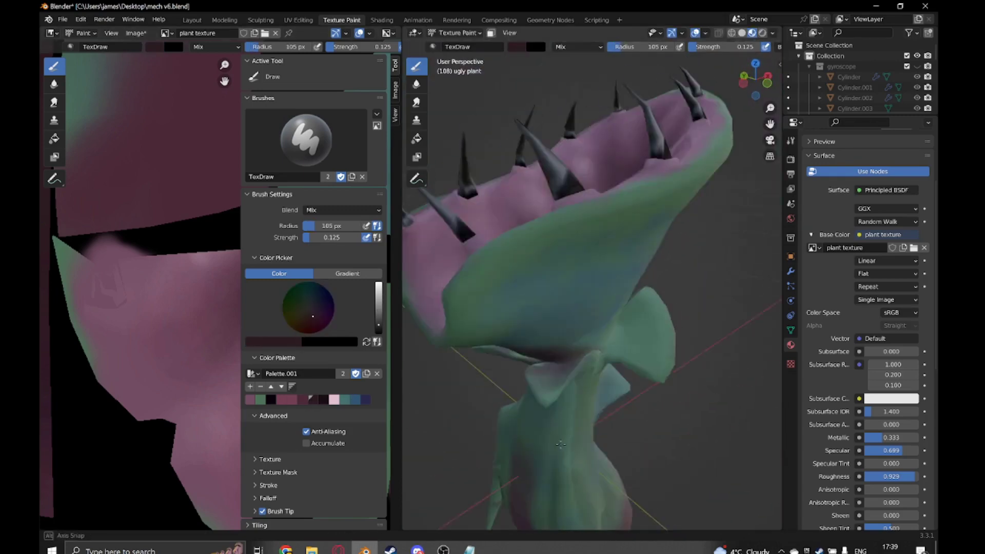
scroll(591, 336, "up", 3)
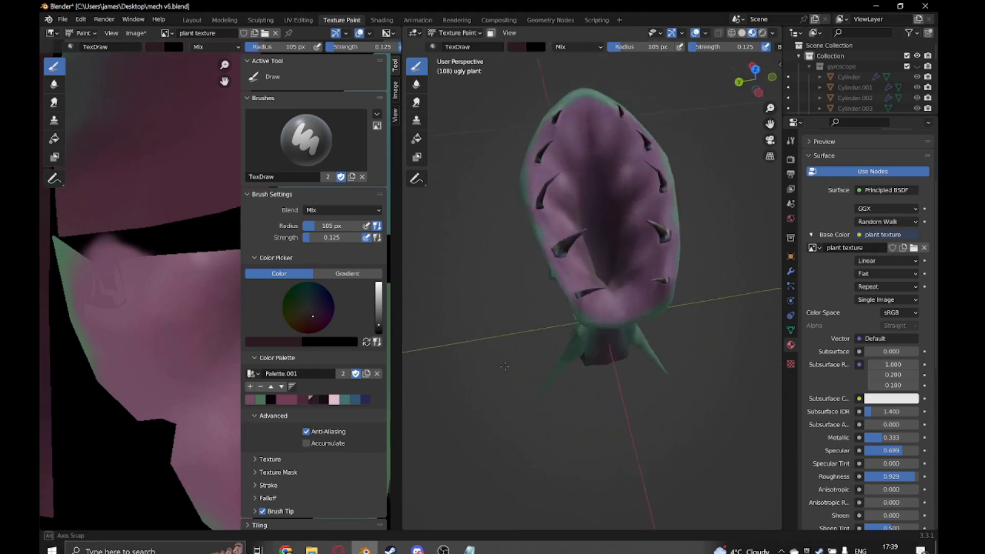
middle_click_drag(650, 460, 660, 275)
left_click(366, 399)
key("f")
mouse_move(611, 347)
middle_mouse_down()
mouse_move(479, 237)
mouse_move(512, 202)
middle_mouse_up()
- Paint thin dark vein lines across the underside and sides of the spiked head with the 5 px brush
mouse_move(576, 286)
middle_mouse_down()
mouse_move(590, 267)
mouse_move(675, 297)
mouse_move(582, 224)
middle_mouse_up()
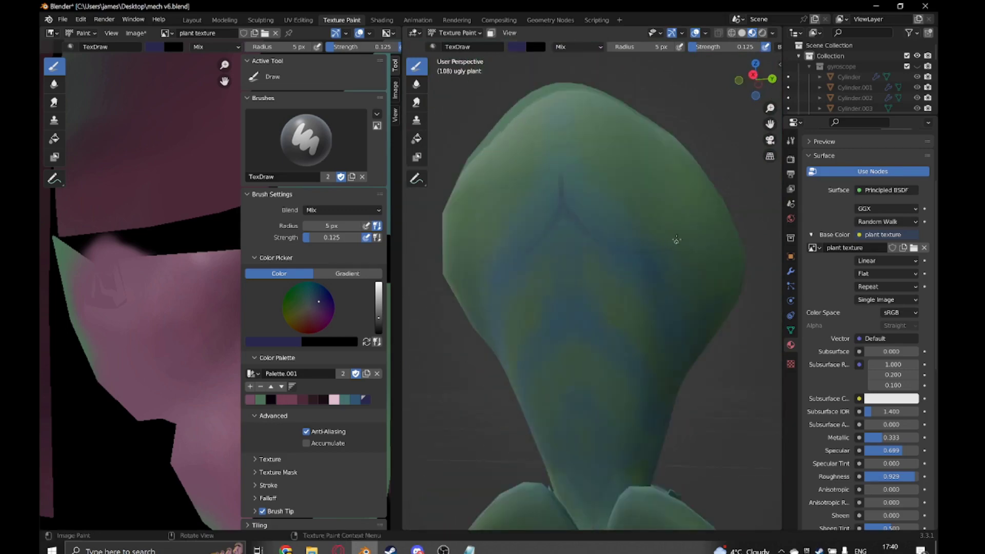
middle_click_drag(558, 175, 615, 179)
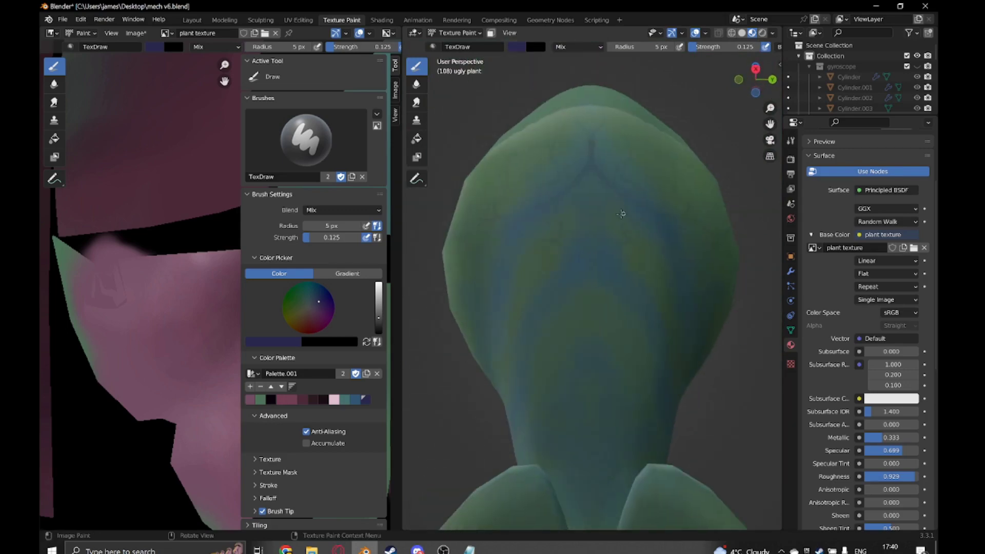
middle_click_drag(598, 235, 524, 311)
mouse_move(722, 322)
middle_mouse_down()
mouse_move(642, 272)
mouse_move(554, 244)
middle_mouse_up()
scroll(600, 247, "up", 3)
scroll(554, 244, "down", 3)
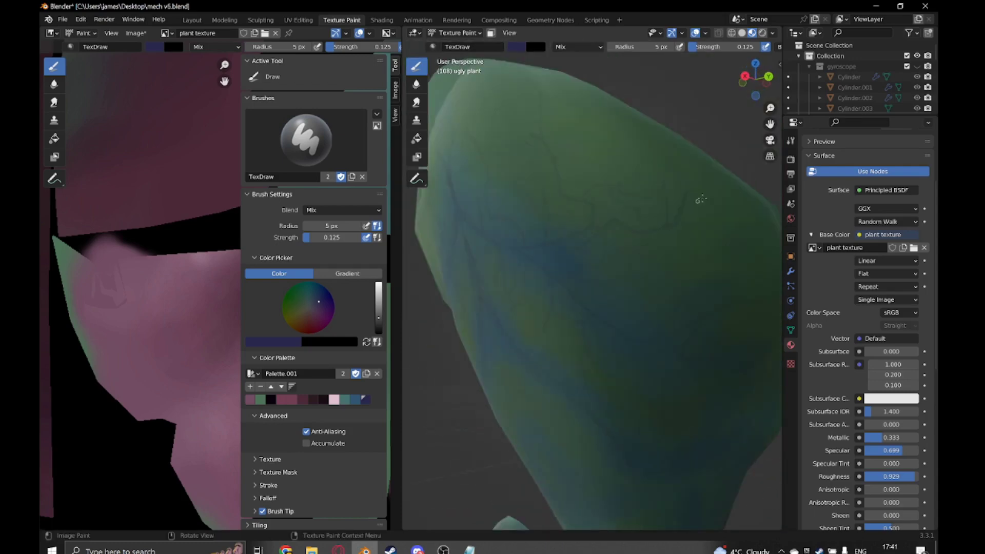
scroll(701, 199, "down", 5)
- Add more branching dark veins over the green-blue head from several new angles
mouse_move(700, 199)
middle_mouse_down()
mouse_move(563, 413)
mouse_move(590, 359)
middle_mouse_up()
key("Print")
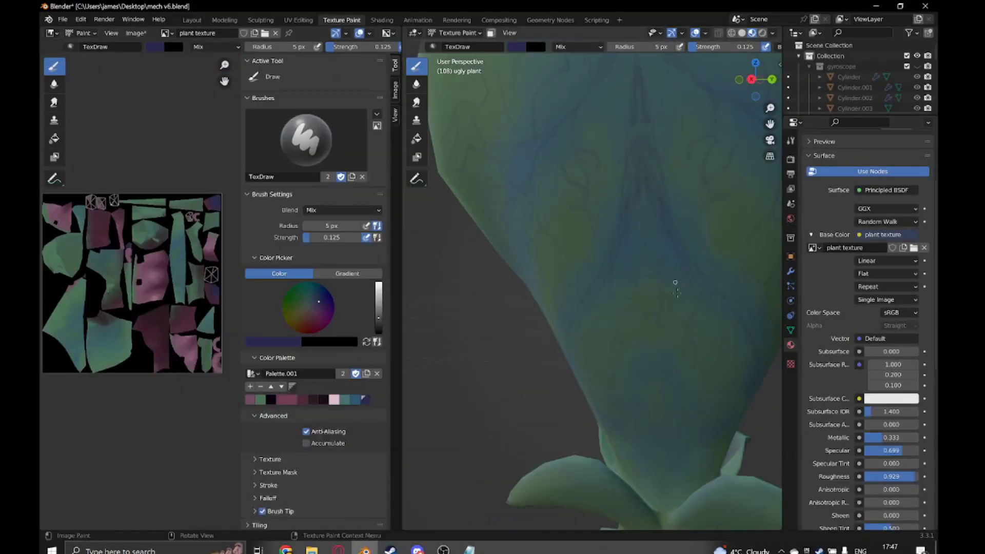
middle_click_drag(675, 282, 576, 122)
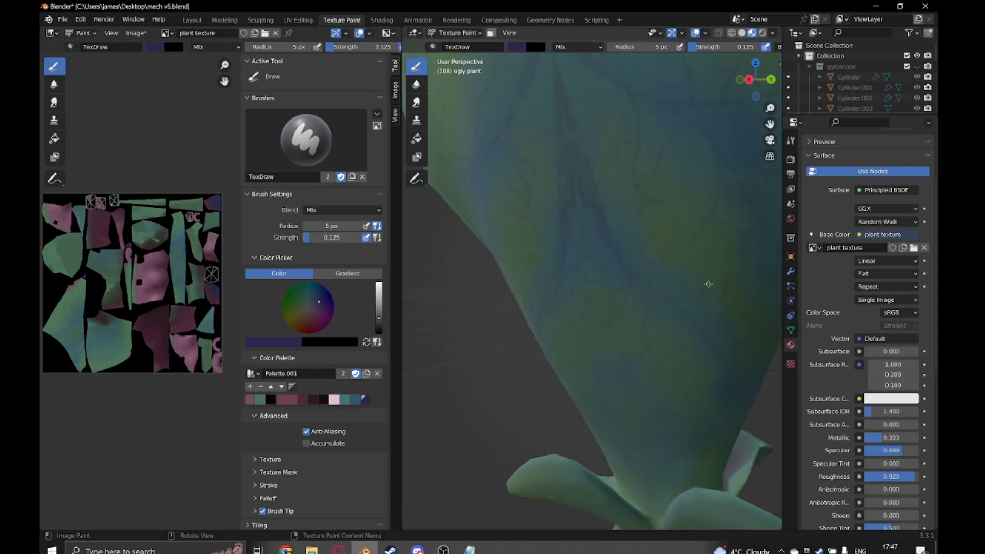
middle_click_drag(709, 284, 566, 186)
middle_click_drag(638, 146, 646, 207)
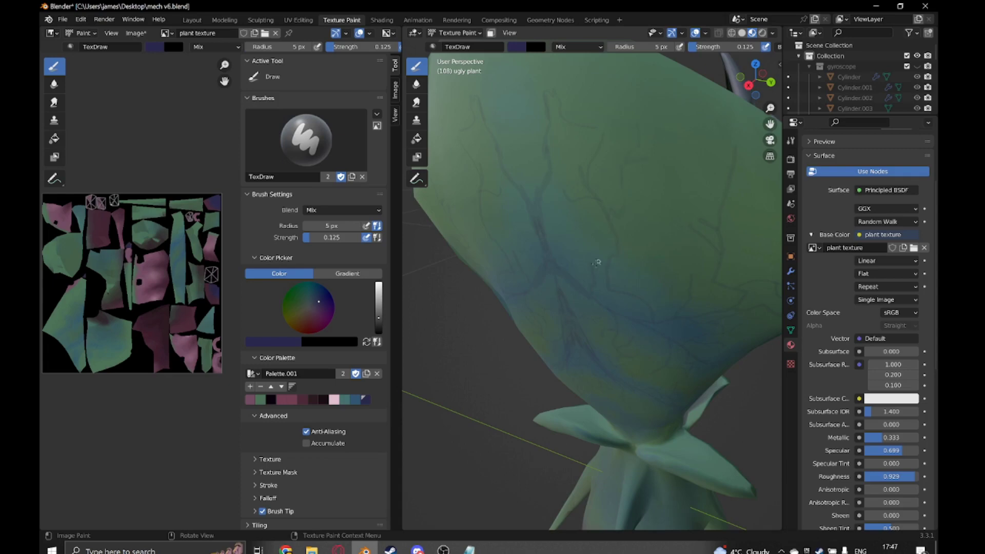
middle_click_drag(559, 196, 484, 239)
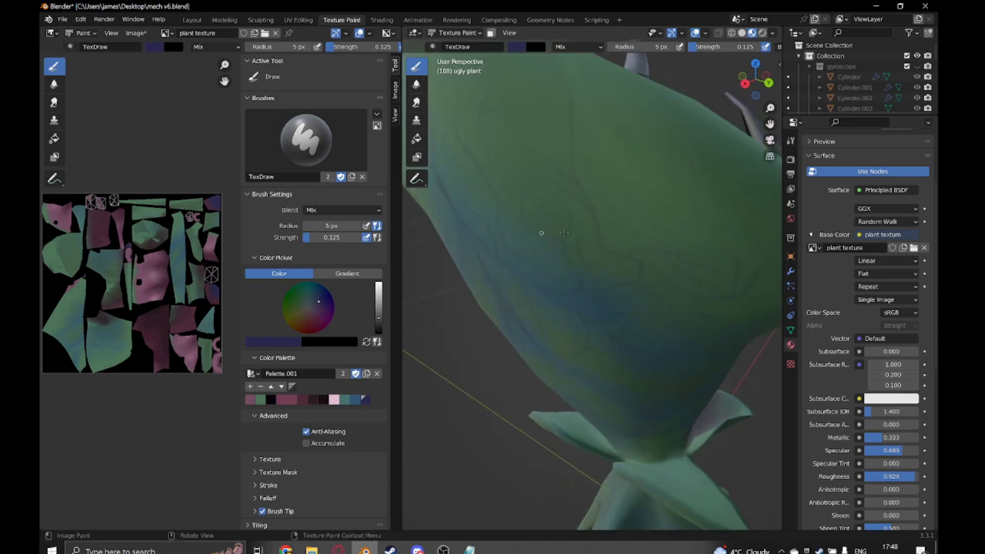
mouse_move(565, 234)
middle_mouse_down()
mouse_move(601, 161)
mouse_move(622, 260)
mouse_move(595, 283)
middle_mouse_up()
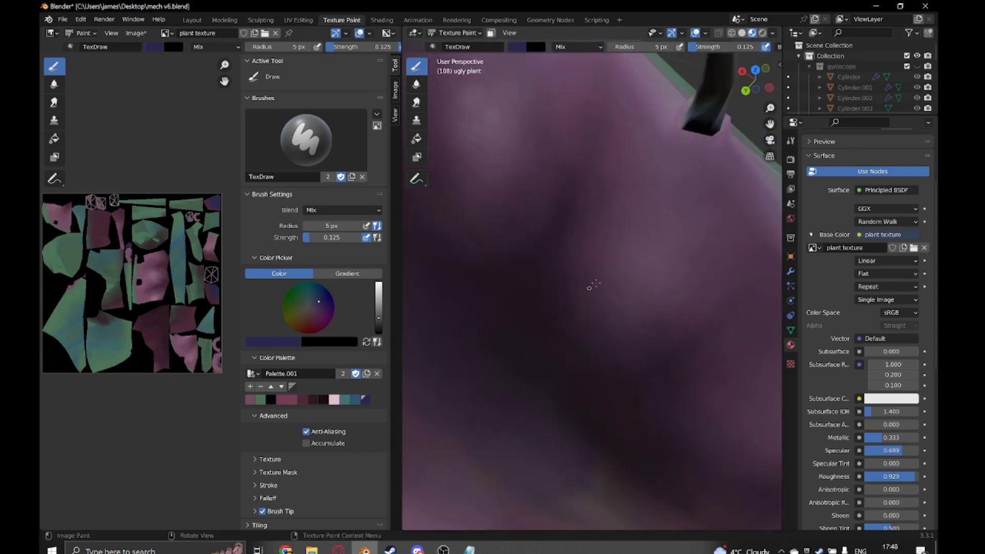
- Paint fine 5 px dark veins over the purple mouth interior and around the rim spikes
mouse_move(603, 337)
middle_mouse_down()
mouse_move(661, 323)
mouse_move(590, 329)
mouse_move(672, 255)
mouse_move(575, 311)
middle_mouse_up()
middle_click_drag(602, 241, 511, 267)
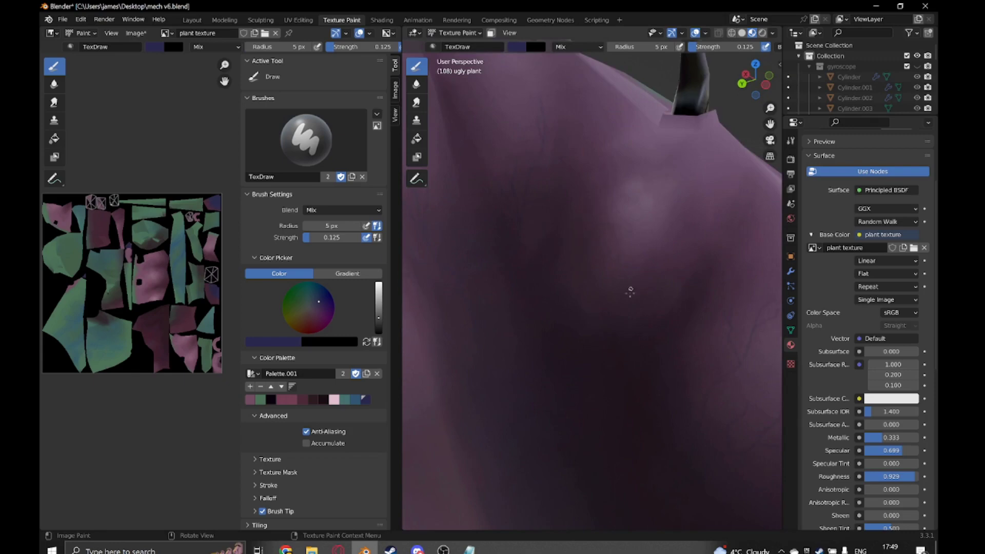
middle_click_drag(666, 268, 586, 65)
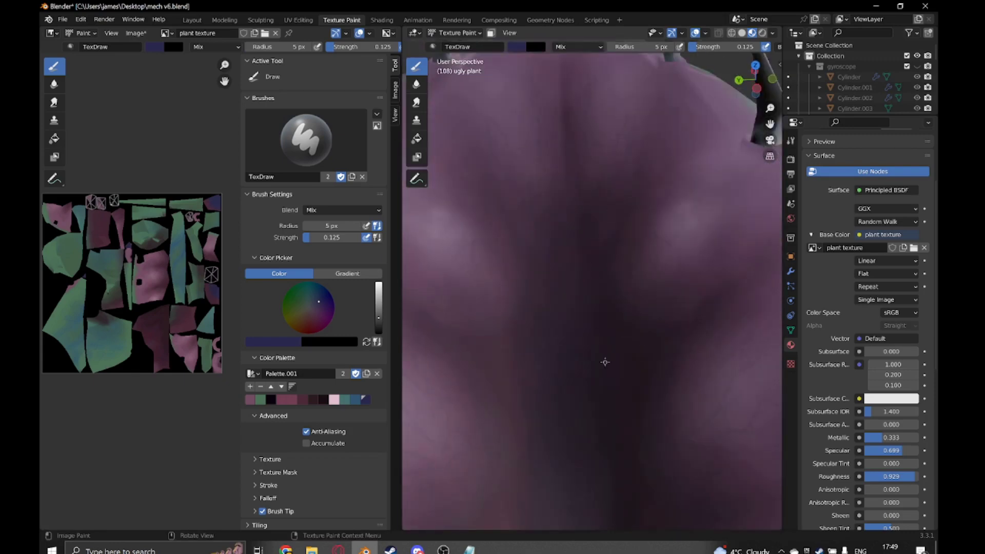
mouse_move(605, 362)
middle_mouse_down()
mouse_move(637, 308)
mouse_move(501, 226)
mouse_move(625, 297)
middle_mouse_up()
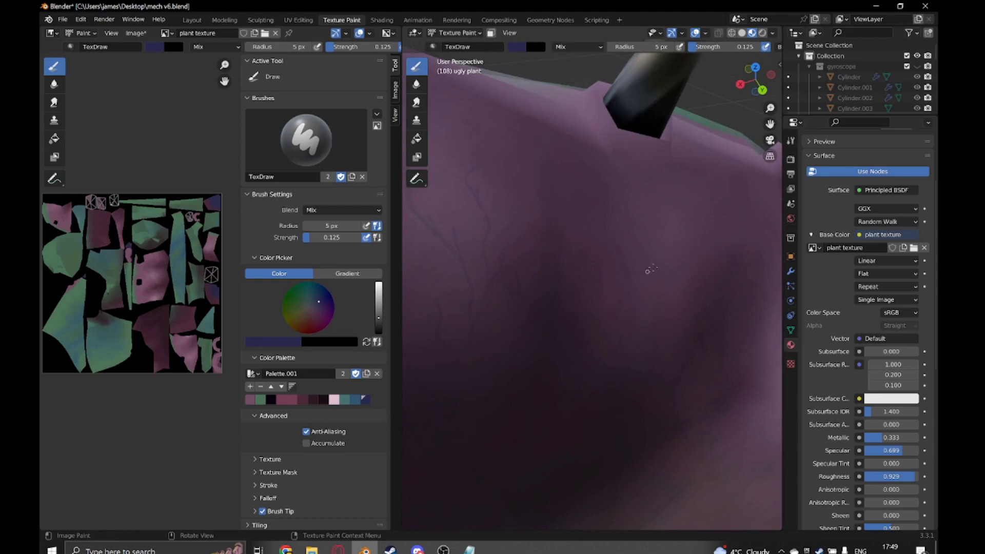
middle_click_drag(532, 246, 604, 447)
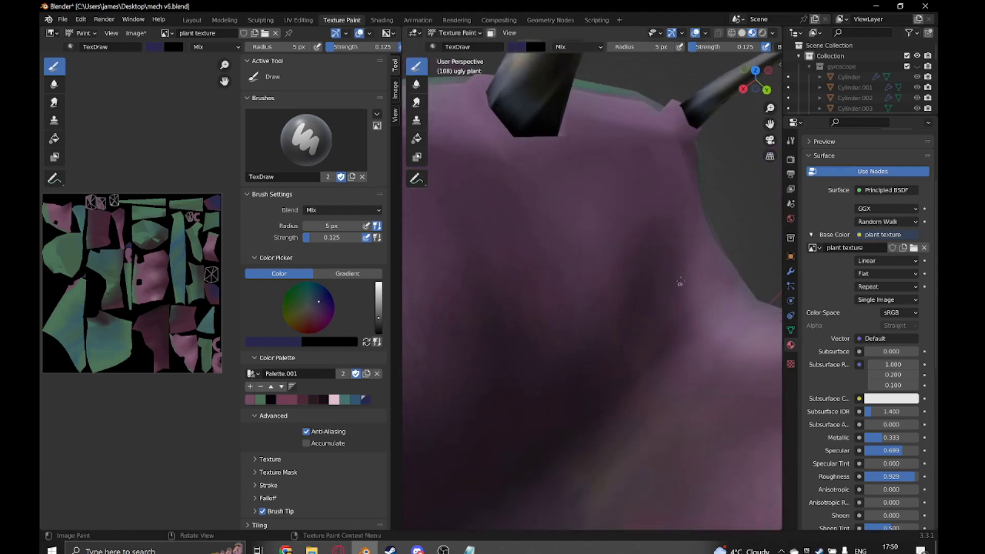
mouse_move(613, 293)
middle_mouse_down()
mouse_move(645, 300)
mouse_move(598, 270)
mouse_move(662, 354)
mouse_move(737, 361)
middle_mouse_up()
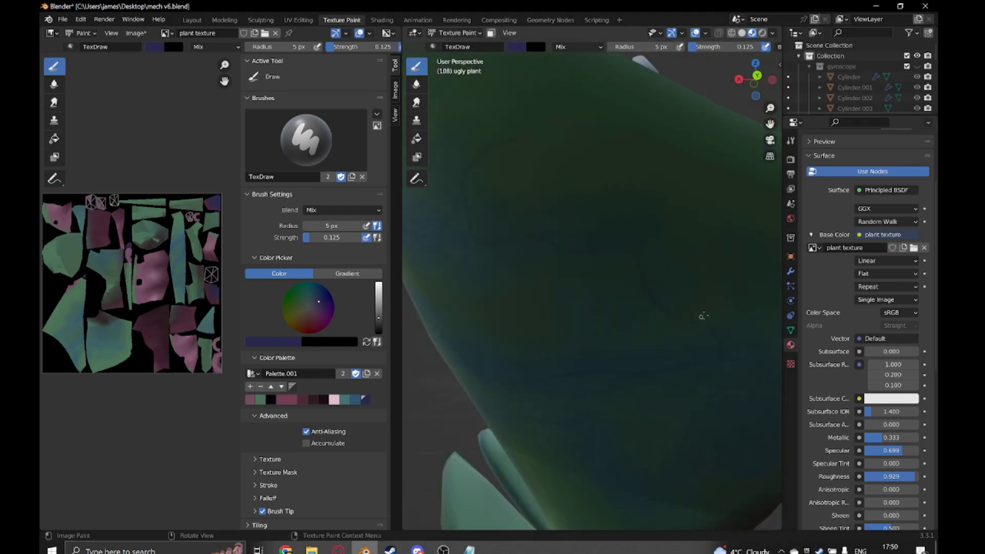
- Paint darker blue shading over the large green leaf with the 160 px, 0.065-strength brush
middle_click_drag(702, 316, 615, 254)
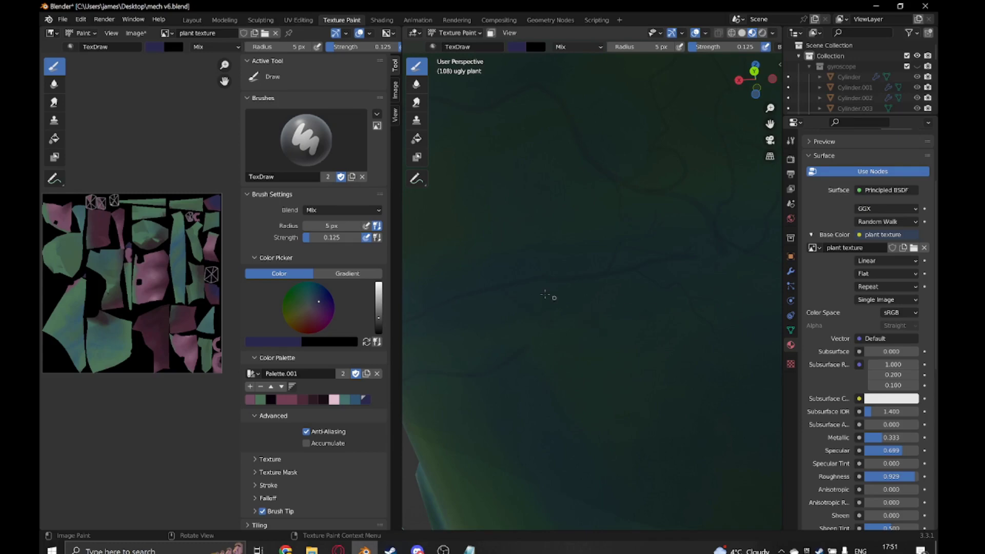
middle_click_drag(546, 294, 699, 269)
middle_click_drag(644, 299, 565, 350)
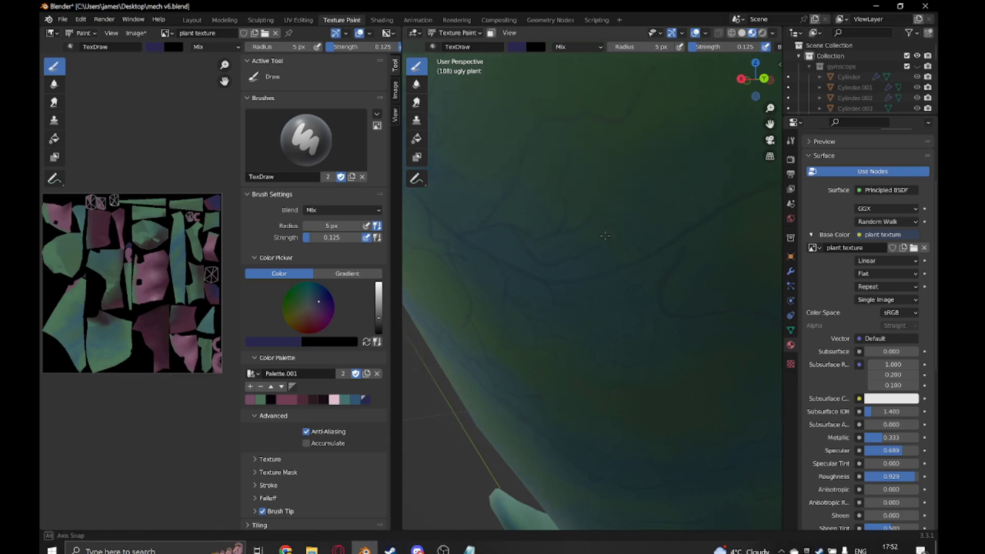
middle_click_drag(605, 235, 576, 245)
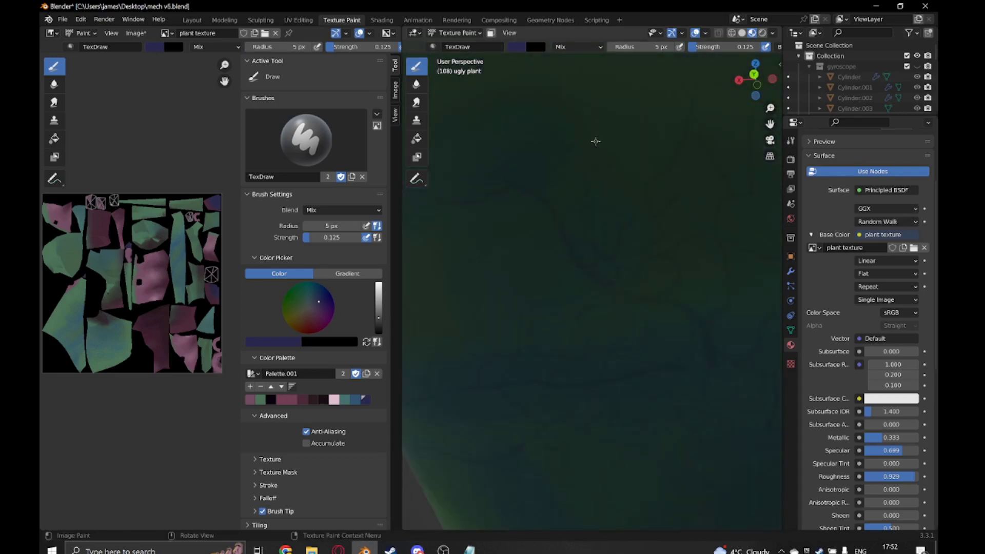
mouse_move(596, 141)
middle_mouse_down()
mouse_move(571, 348)
mouse_move(583, 237)
mouse_move(561, 253)
middle_mouse_up()
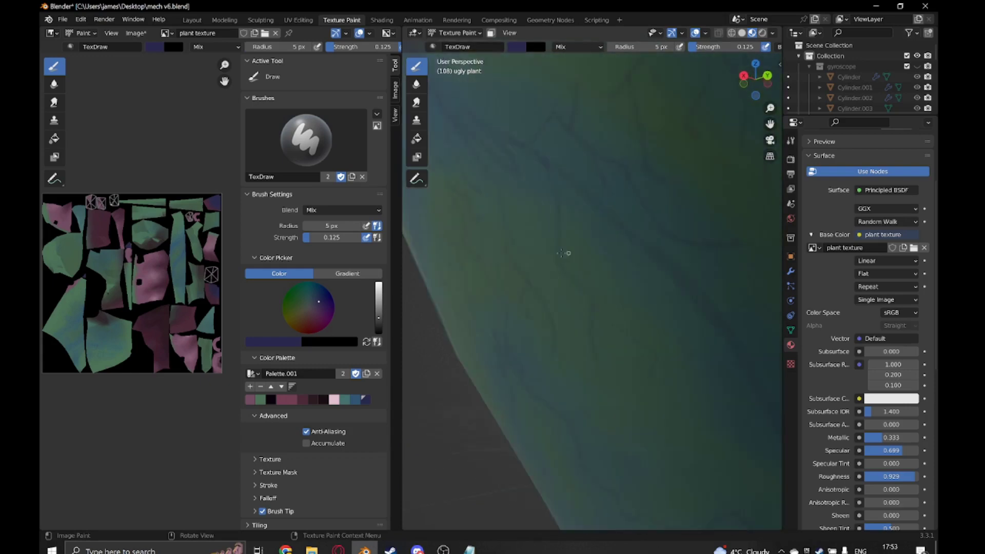
middle_click_drag(694, 426, 554, 286)
middle_click_drag(607, 349, 651, 261)
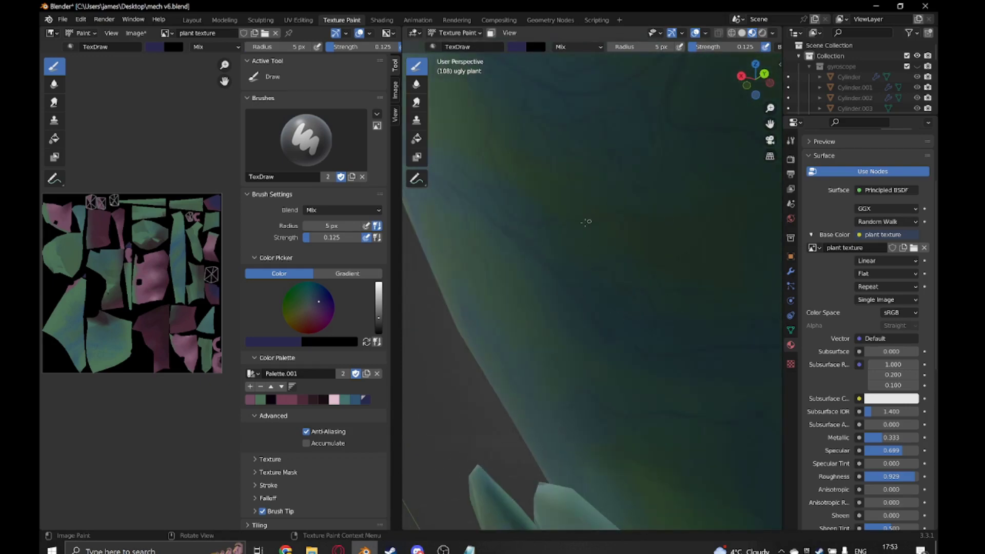
mouse_move(586, 221)
middle_mouse_down()
mouse_move(662, 198)
mouse_move(503, 329)
middle_mouse_up()
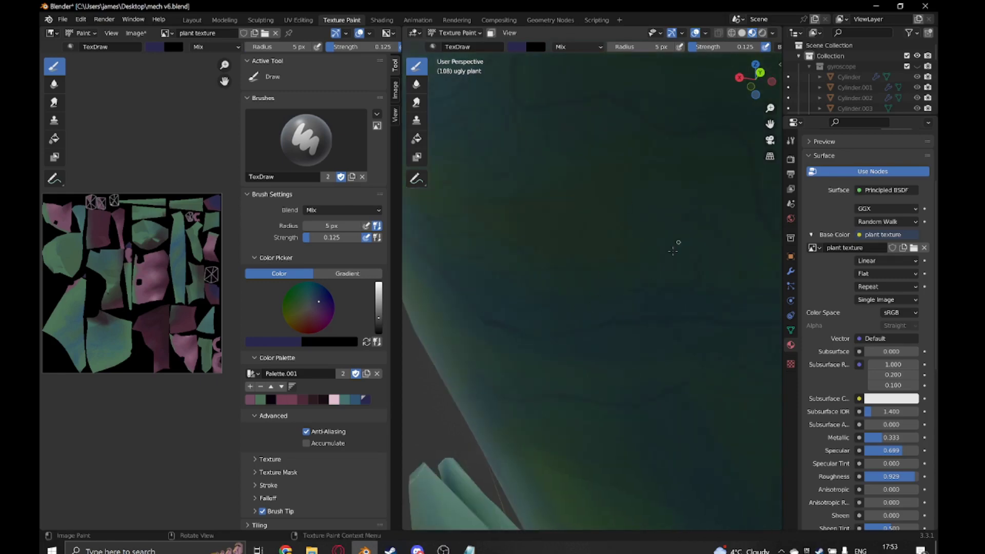
middle_click_drag(673, 251, 531, 148)
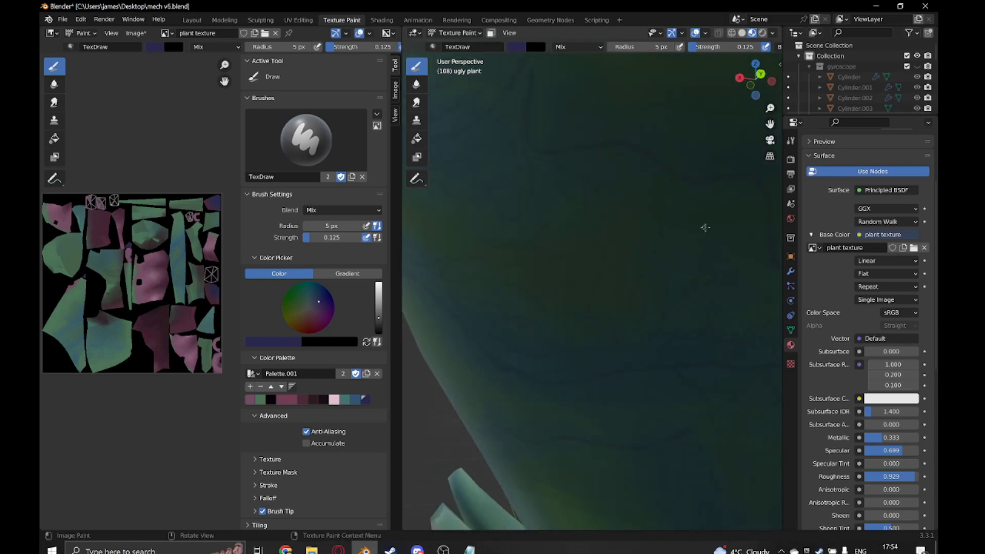
- Shade along the leaf edge with soft dark blue strokes
middle_click_drag(705, 228, 537, 236)
scroll(649, 237, "down", 5)
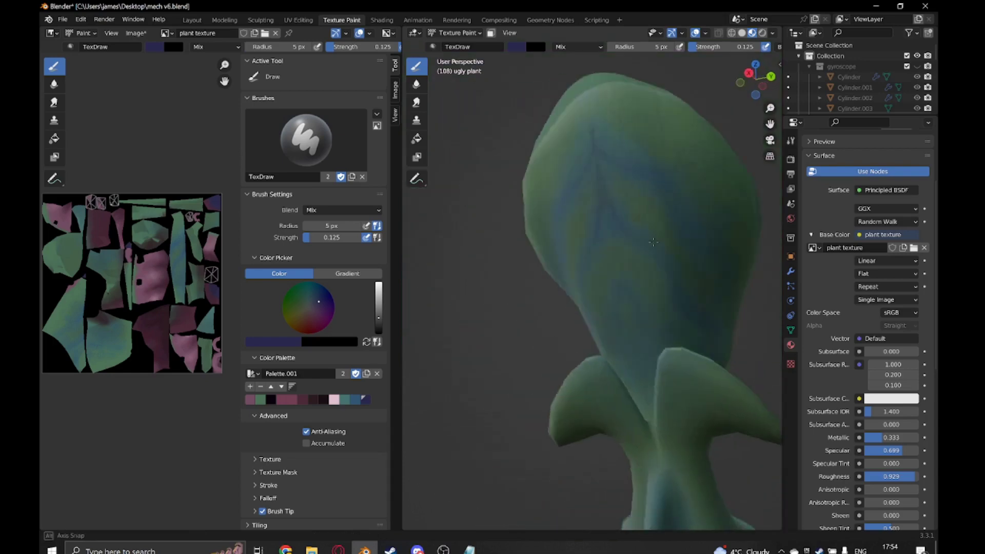
scroll(517, 216, "up", 5)
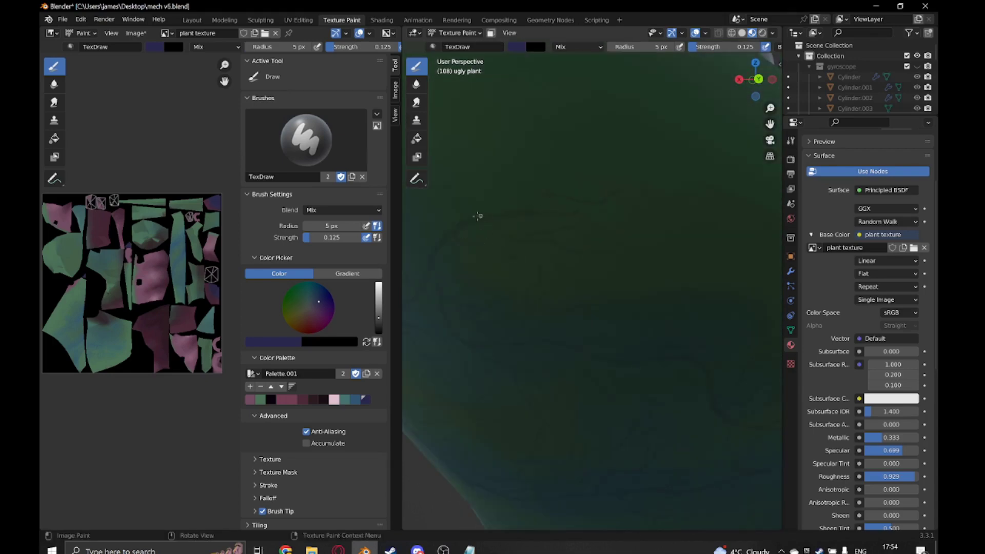
middle_click_drag(478, 216, 590, 238)
middle_click_drag(599, 155, 533, 214)
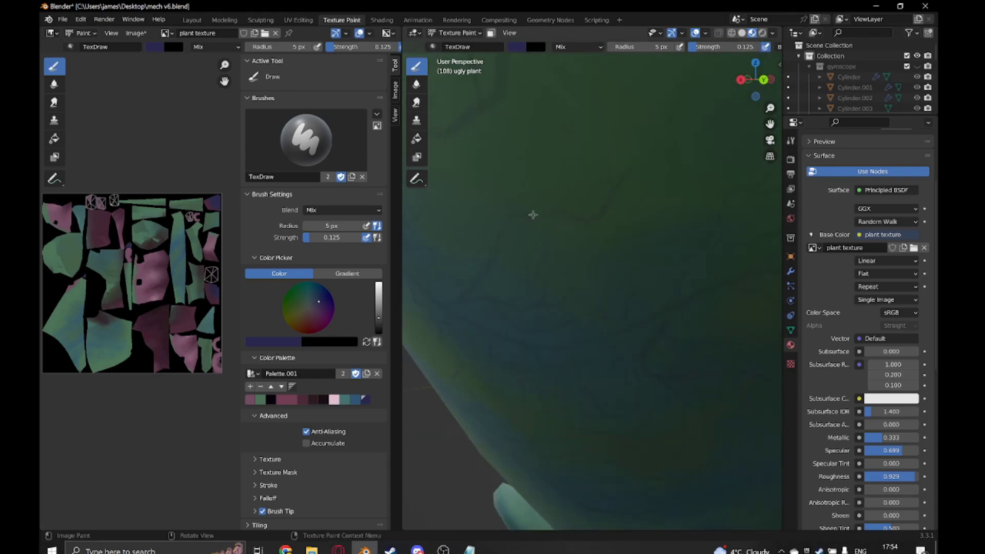
scroll(625, 176, "down", 5)
middle_click_drag(625, 177, 626, 78)
scroll(626, 78, "up", 5)
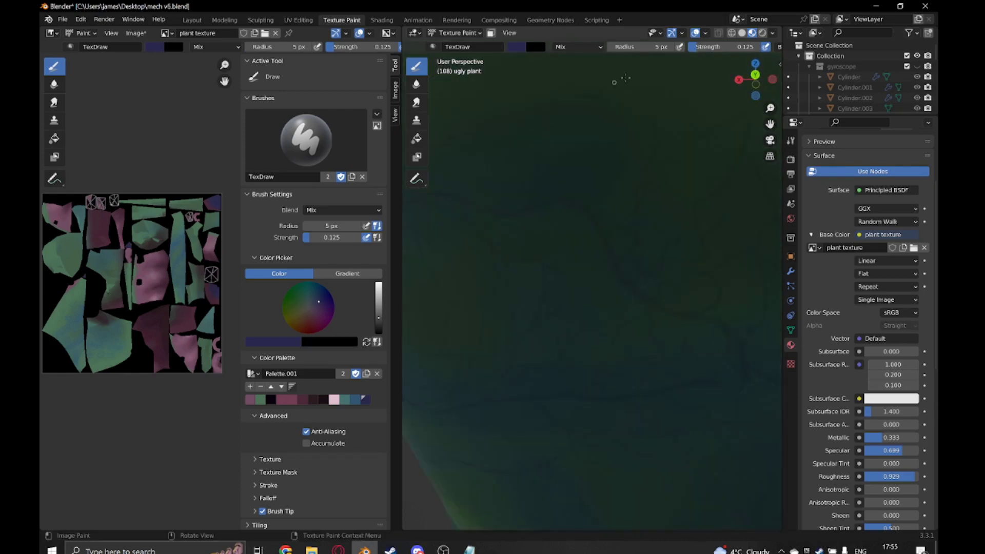
scroll(635, 143, "down", 4)
scroll(585, 264, "up", 3)
- Continue the dark shading across the leaf as far as its pink side
mouse_move(593, 220)
middle_mouse_down()
mouse_move(588, 311)
mouse_move(638, 326)
mouse_move(543, 403)
mouse_move(686, 431)
mouse_move(603, 458)
middle_mouse_up()
scroll(674, 471, "down", 3)
middle_click_drag(674, 471, 595, 308)
scroll(591, 288, "up", 4)
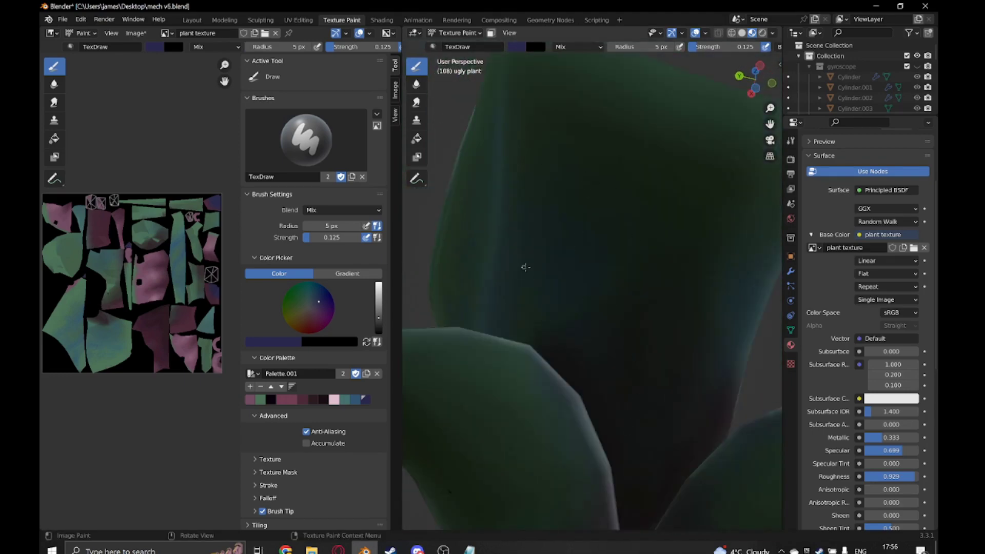
middle_click_drag(525, 266, 677, 386)
scroll(596, 426, "down", 3)
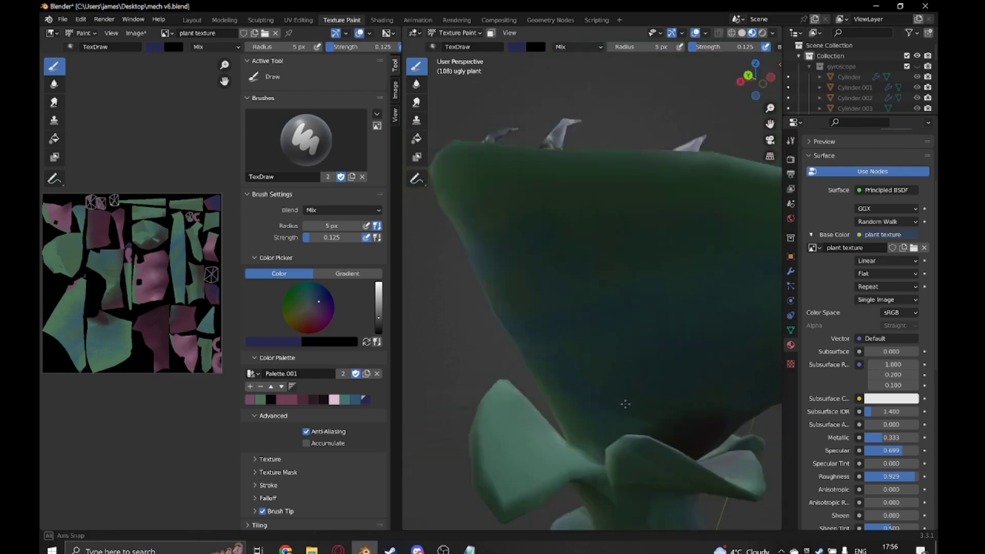
middle_click_drag(596, 425, 570, 307)
scroll(569, 308, "up", 4)
- Keep the brush at 160 px and paint the stem with green sampled from it
key("f")
left_click(490, 246)
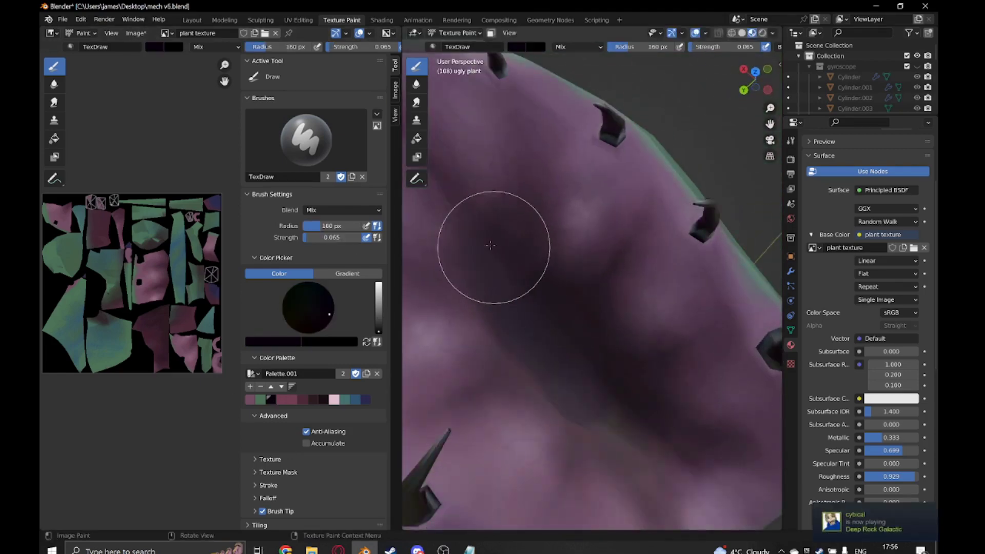
mouse_move(571, 432)
middle_mouse_down()
mouse_move(534, 308)
mouse_move(587, 344)
mouse_move(568, 341)
mouse_move(523, 208)
mouse_move(593, 286)
middle_mouse_up()
scroll(528, 286, "up", 4)
key("s")
key("f")
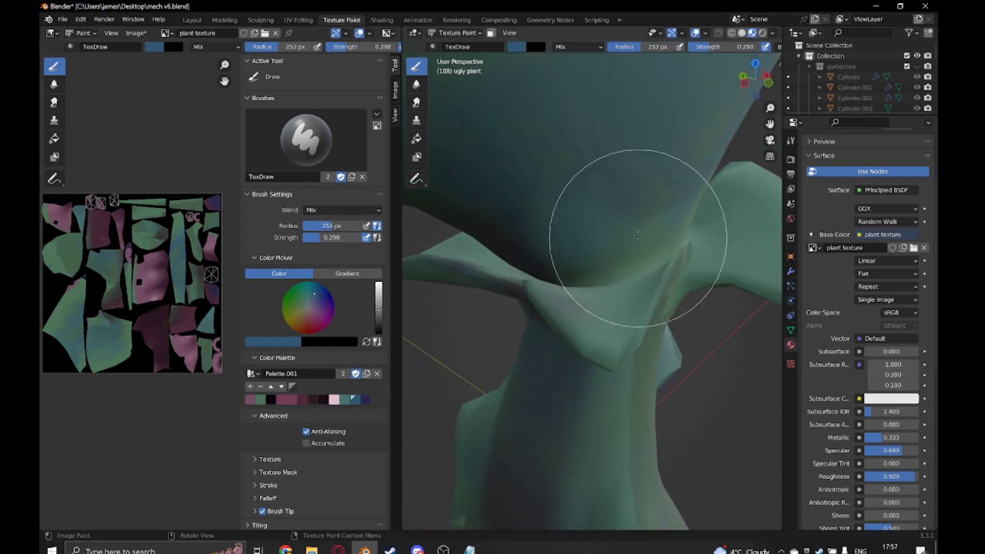
mouse_move(637, 235)
middle_mouse_down()
mouse_move(576, 246)
mouse_move(506, 312)
mouse_move(543, 275)
mouse_move(521, 242)
mouse_move(590, 256)
mouse_move(568, 311)
mouse_move(571, 285)
middle_mouse_up()
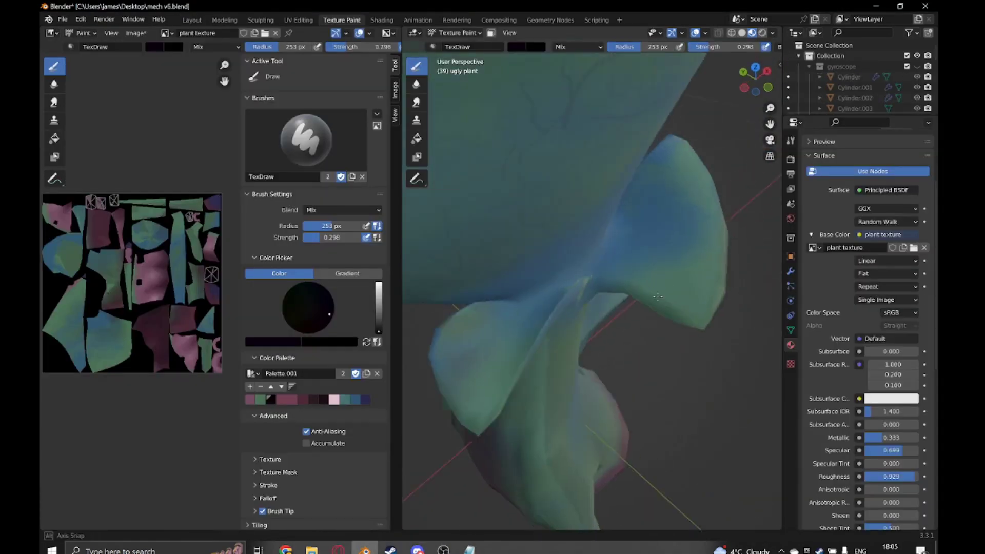
- Paint the stem in blue and teal palette swatches, raising brush strength to 0.595
left_click(355, 400)
mouse_move(583, 321)
middle_mouse_down()
mouse_move(472, 297)
mouse_move(543, 273)
mouse_move(497, 328)
mouse_move(526, 304)
middle_mouse_up()
left_click(344, 400)
mouse_move(489, 334)
middle_mouse_down()
mouse_move(583, 308)
mouse_move(469, 358)
mouse_move(580, 359)
middle_mouse_up()
mouse_move(704, 356)
middle_mouse_down()
mouse_move(555, 358)
mouse_move(554, 264)
mouse_move(496, 276)
mouse_move(499, 253)
mouse_move(660, 253)
mouse_move(513, 253)
mouse_move(612, 308)
mouse_move(545, 220)
mouse_move(473, 259)
mouse_move(551, 337)
mouse_move(550, 308)
mouse_move(638, 242)
mouse_move(714, 330)
mouse_move(424, 331)
mouse_move(510, 308)
mouse_move(556, 333)
mouse_move(494, 374)
mouse_move(593, 358)
mouse_move(633, 319)
mouse_move(612, 296)
middle_mouse_up()
key("shift+f")
scroll(613, 296, "down", 1)
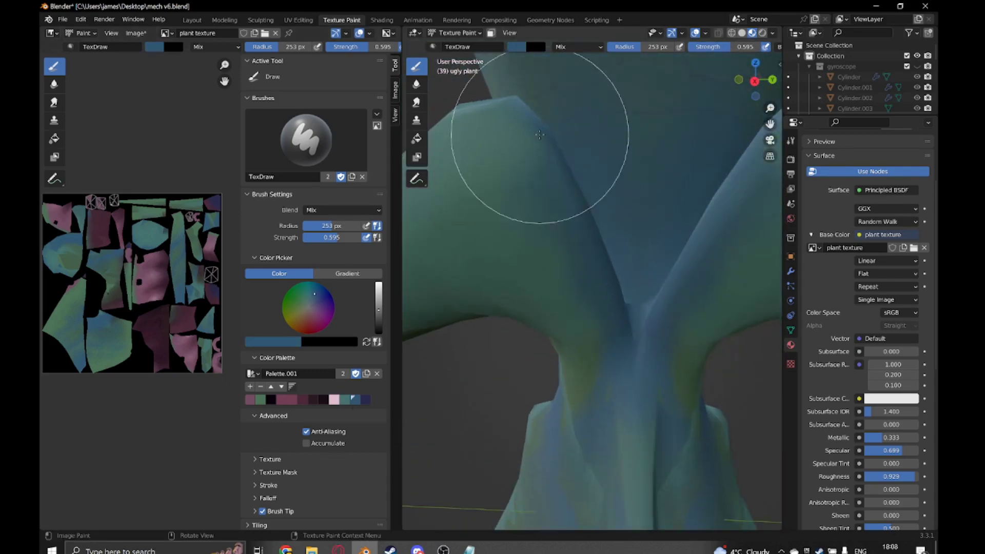
mouse_move(570, 201)
middle_mouse_down()
mouse_move(594, 417)
mouse_move(571, 250)
middle_mouse_up()
- Sample teal and dark maroon from the plant and paint with a 65 px brush
key("f")
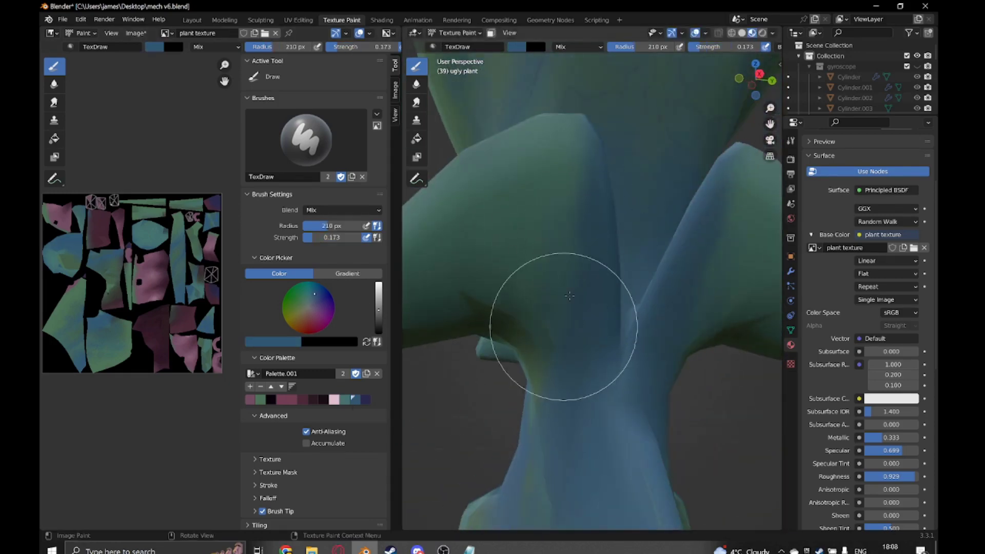
mouse_move(570, 296)
middle_mouse_down()
mouse_move(546, 330)
mouse_move(561, 305)
mouse_move(638, 330)
mouse_move(593, 231)
middle_mouse_up()
key("s")
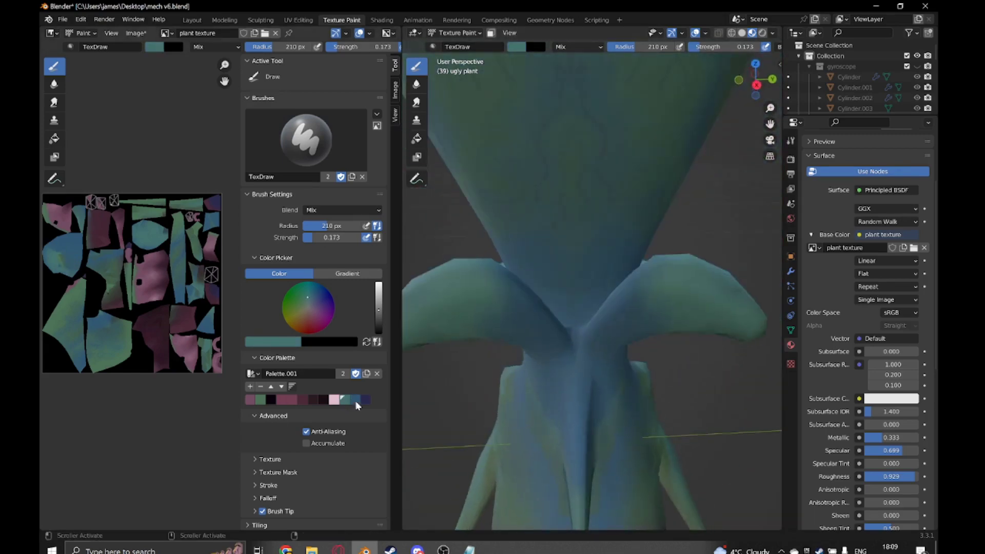
mouse_move(442, 318)
middle_mouse_down()
mouse_move(468, 326)
mouse_move(582, 246)
middle_mouse_up()
key("s")
key("f")
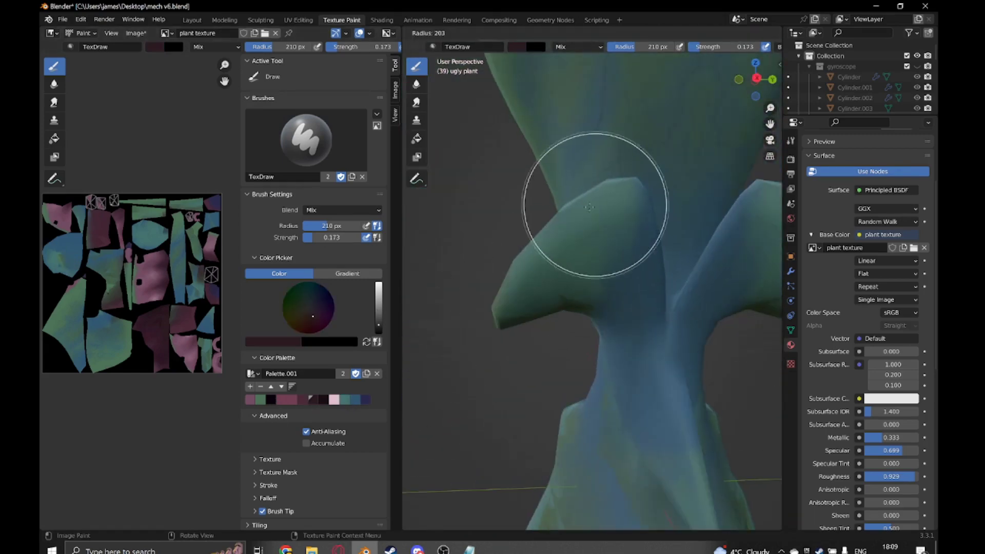
left_click(589, 206)
mouse_move(589, 207)
middle_mouse_down()
mouse_move(627, 66)
mouse_move(677, 166)
middle_mouse_up()
scroll(590, 231, "down", 3)
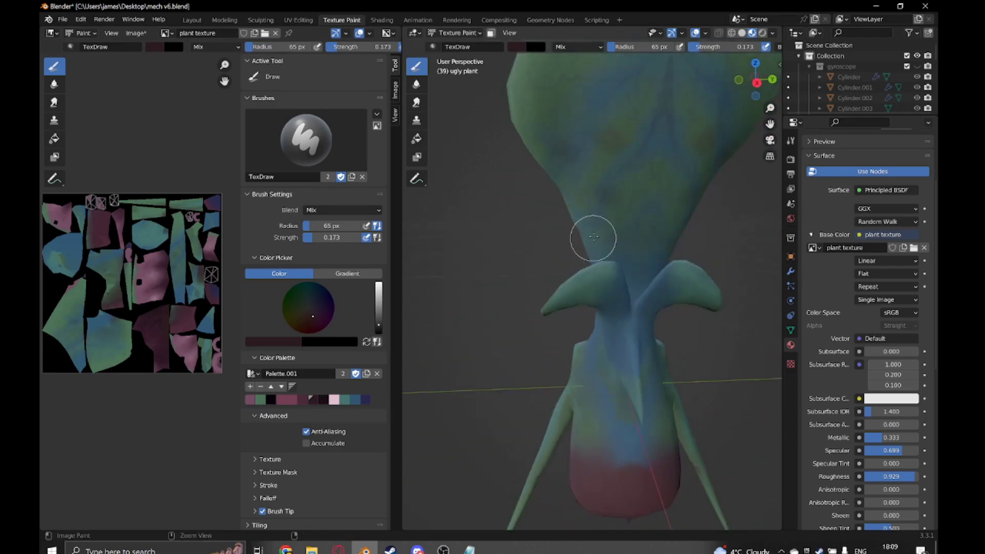
scroll(629, 242, "down", 3)
- Blend sampled green, teal and a blue swatch across the stem and leaves
middle_click_drag(509, 255, 675, 223)
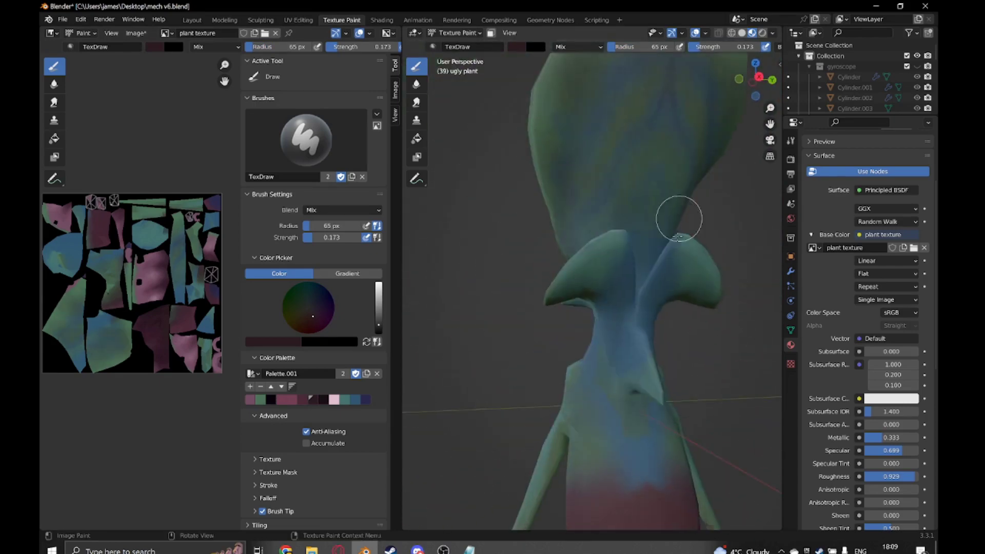
scroll(553, 336, "up", 3)
key("s")
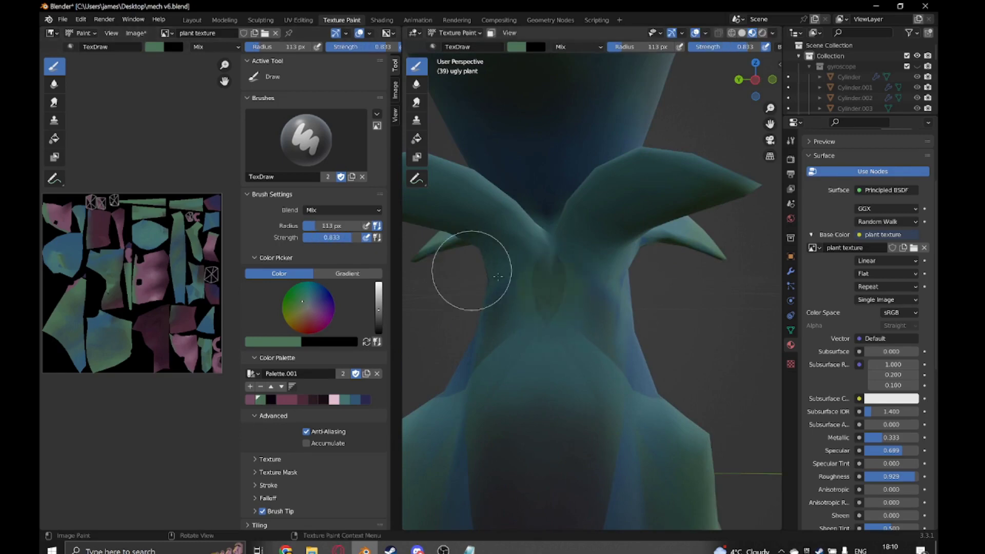
mouse_move(498, 277)
middle_mouse_down()
mouse_move(598, 304)
mouse_move(495, 313)
middle_mouse_up()
mouse_move(626, 345)
middle_mouse_down()
mouse_move(725, 330)
mouse_move(538, 235)
middle_mouse_up()
key("s")
mouse_move(617, 264)
middle_mouse_down()
mouse_move(635, 248)
mouse_move(591, 226)
mouse_move(488, 265)
mouse_move(637, 246)
mouse_move(590, 231)
mouse_move(615, 194)
mouse_move(567, 303)
mouse_move(539, 213)
mouse_move(508, 257)
mouse_move(587, 281)
mouse_move(564, 187)
mouse_move(595, 231)
middle_mouse_up()
left_click(357, 400)
- Paint dark vein lines on the lower leaves, then blend soft teal over neck and leaf bases
middle_click_drag(570, 429, 554, 261)
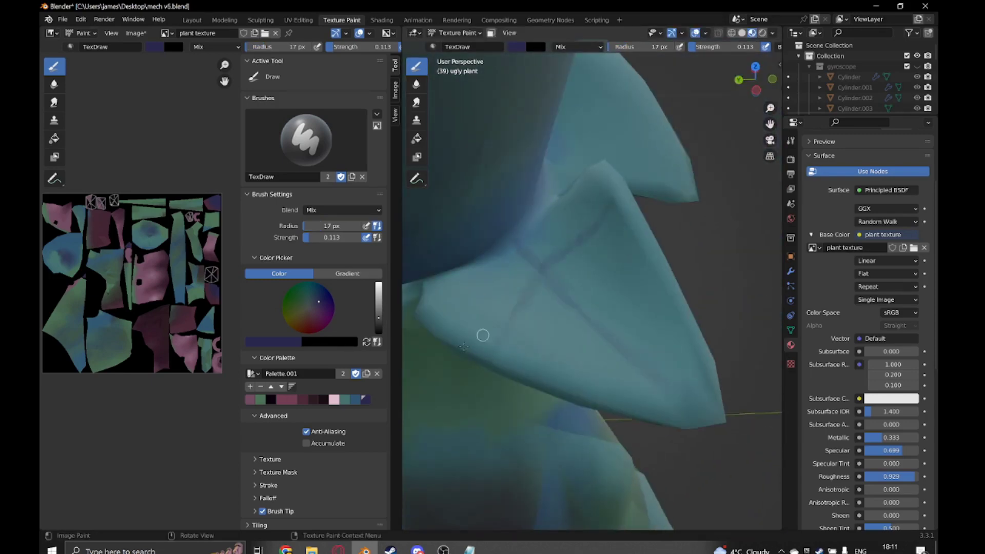
mouse_move(482, 336)
middle_mouse_down()
mouse_move(568, 242)
mouse_move(499, 339)
middle_mouse_up()
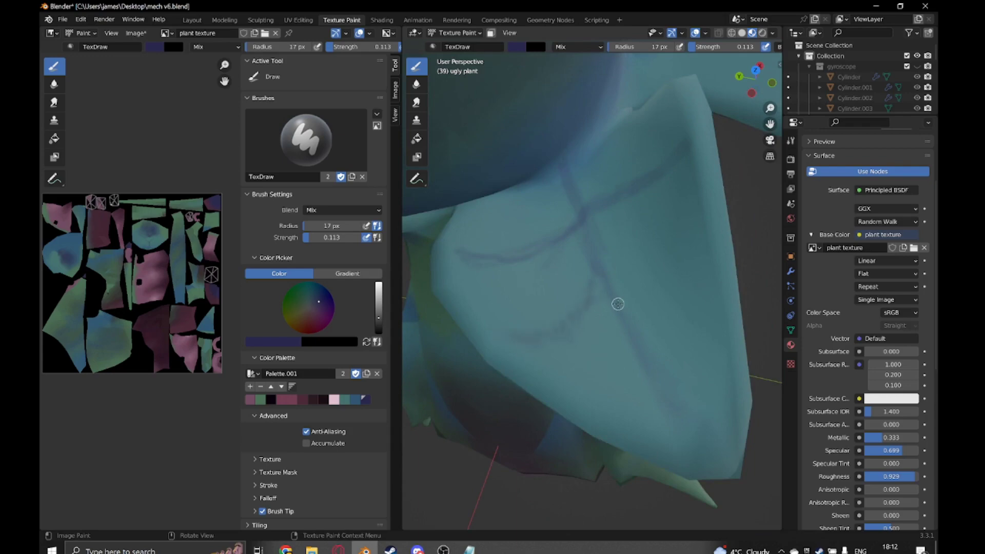
mouse_move(701, 333)
middle_mouse_down()
mouse_move(679, 277)
mouse_move(621, 323)
middle_mouse_up()
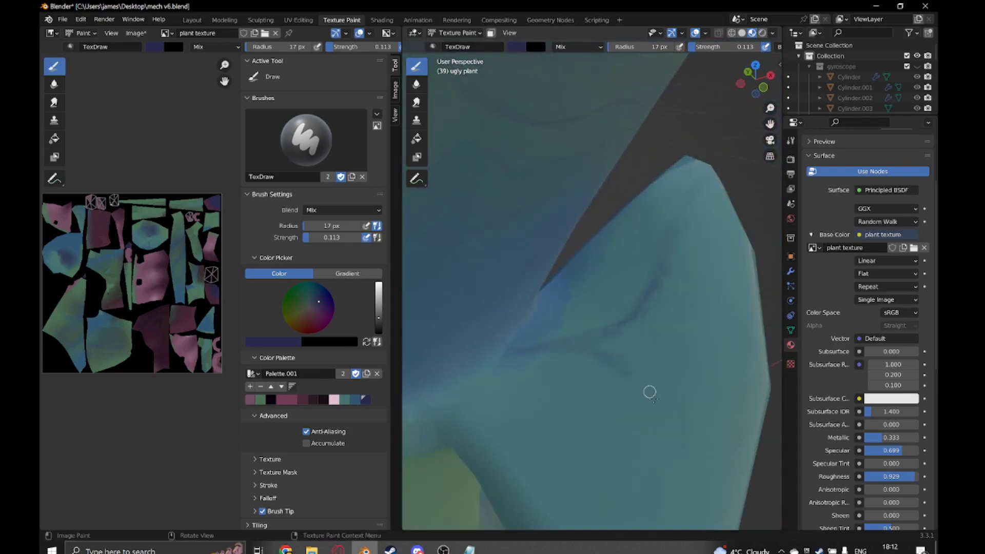
middle_click_drag(650, 393, 631, 415)
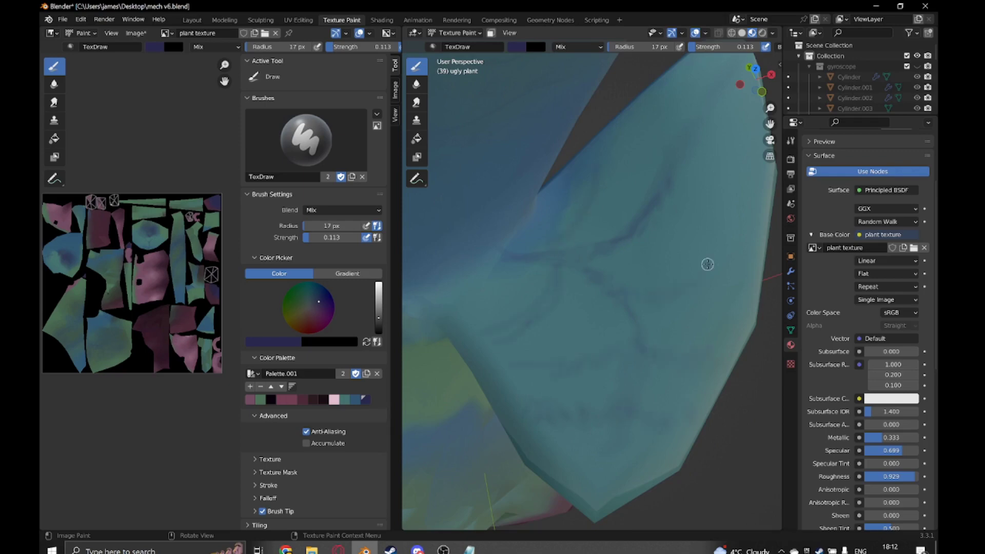
mouse_move(708, 265)
middle_mouse_down()
mouse_move(578, 331)
mouse_move(638, 374)
mouse_move(583, 345)
mouse_move(616, 323)
mouse_move(582, 413)
mouse_move(502, 371)
middle_mouse_up()
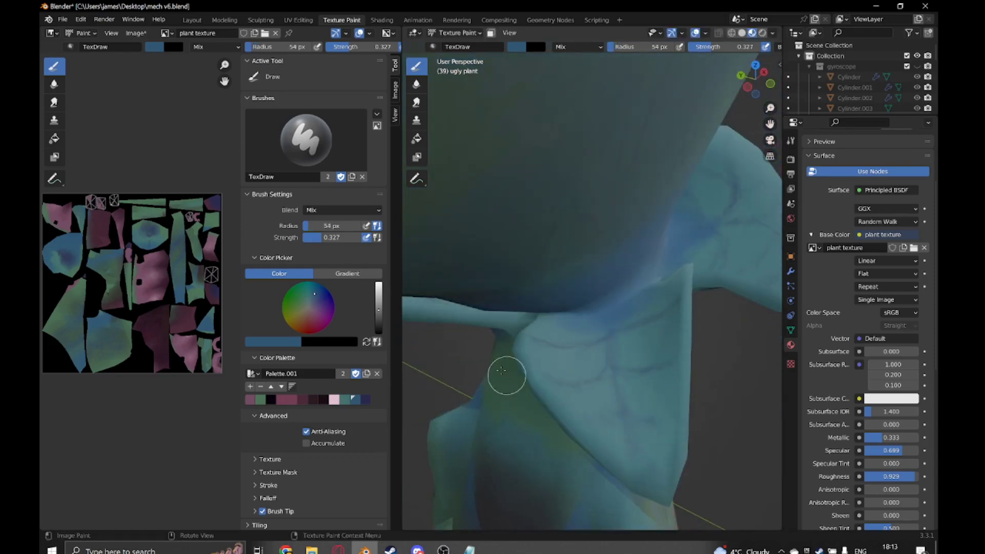
mouse_move(666, 311)
middle_mouse_down()
mouse_move(559, 378)
mouse_move(611, 304)
middle_mouse_up()
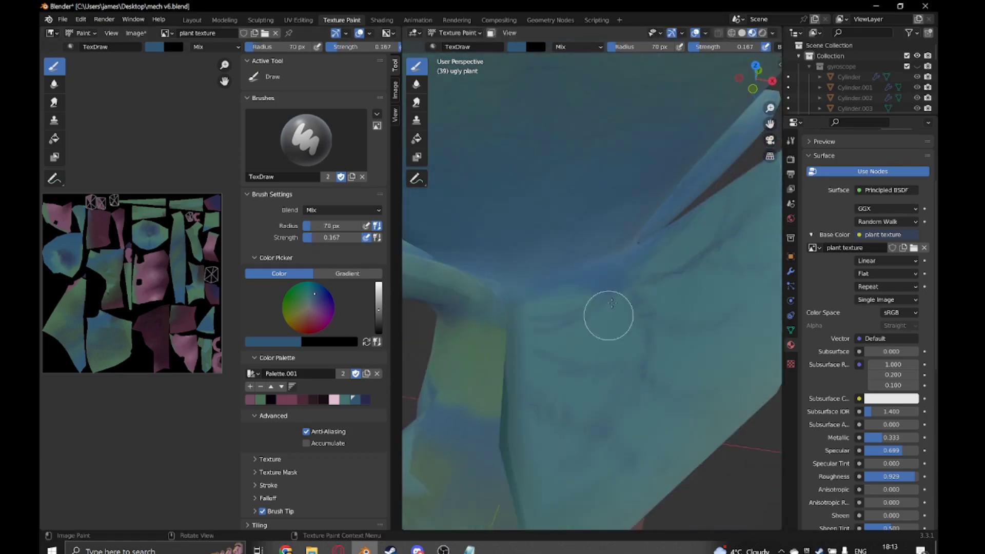
mouse_move(555, 344)
middle_mouse_down()
mouse_move(657, 281)
mouse_move(661, 352)
middle_mouse_up()
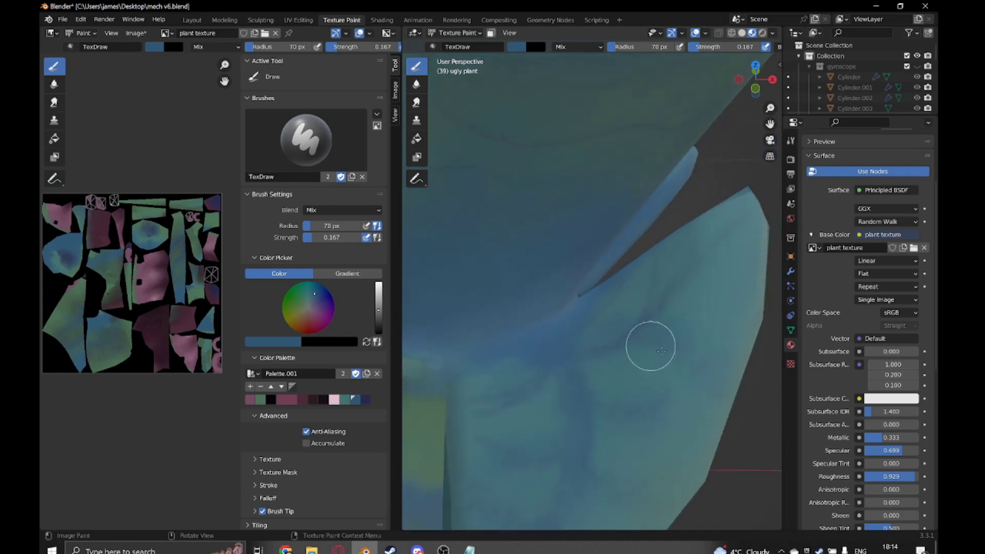
mouse_move(664, 451)
middle_mouse_down()
mouse_move(598, 361)
mouse_move(640, 357)
mouse_move(512, 389)
middle_mouse_up()
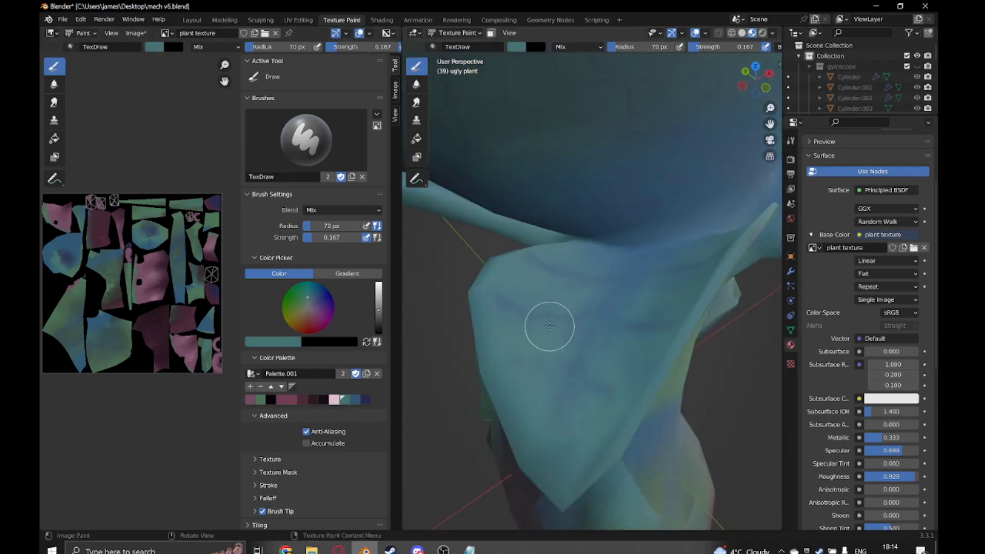
mouse_move(550, 326)
middle_mouse_down()
mouse_move(564, 273)
mouse_move(589, 325)
mouse_move(642, 369)
mouse_move(718, 328)
middle_mouse_up()
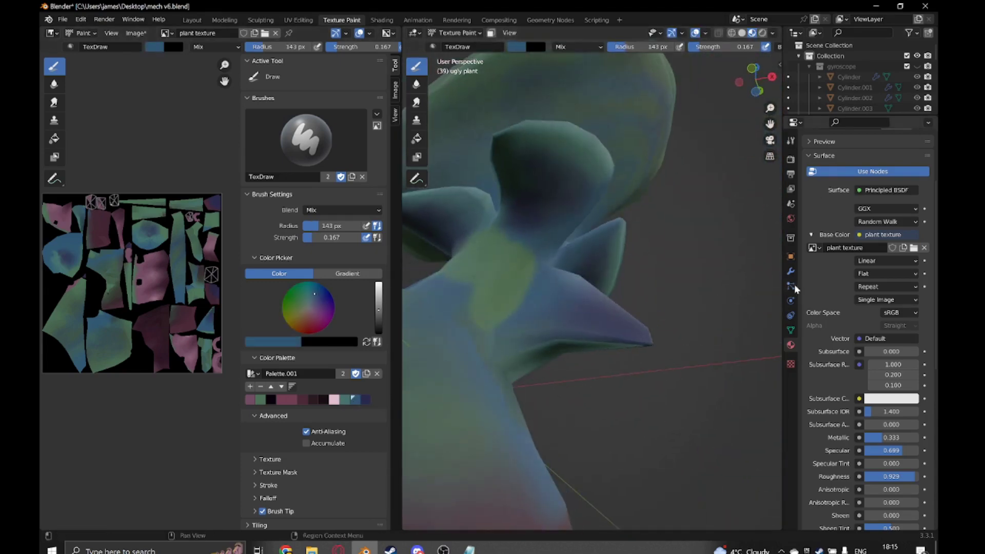
- Check the Mirror modifier settings and paint the tall stem with teal sampled from it
left_click(791, 271)
middle_click_drag(534, 352, 546, 342)
mouse_move(654, 341)
middle_mouse_down()
mouse_move(567, 330)
mouse_move(510, 363)
mouse_move(618, 356)
mouse_move(570, 481)
mouse_move(487, 433)
mouse_move(591, 411)
mouse_move(739, 404)
middle_mouse_up()
scroll(739, 405, "up", 5)
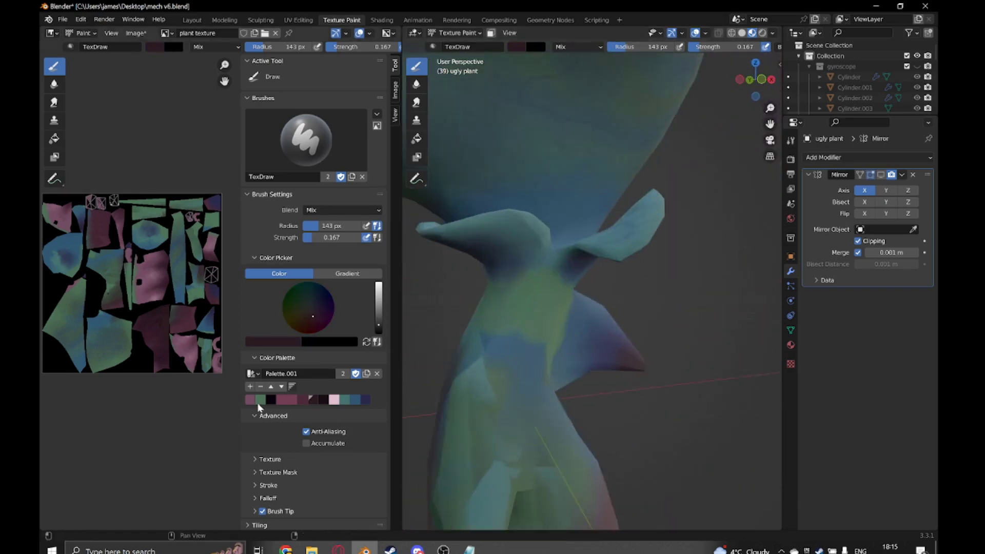
key("s")
mouse_move(550, 300)
middle_mouse_down()
mouse_move(488, 330)
mouse_move(521, 383)
mouse_move(613, 441)
mouse_move(631, 257)
mouse_move(584, 317)
mouse_move(626, 308)
mouse_move(642, 288)
mouse_move(636, 216)
mouse_move(578, 214)
mouse_move(589, 249)
mouse_move(554, 345)
mouse_move(503, 309)
middle_mouse_up()
scroll(487, 330, "down", 4)
- Shade the stem and leaves in blue with a 179 px, 0.411-strength brush
key("s")
key("shift+f")
key("f")
scroll(637, 207, "up", 3)
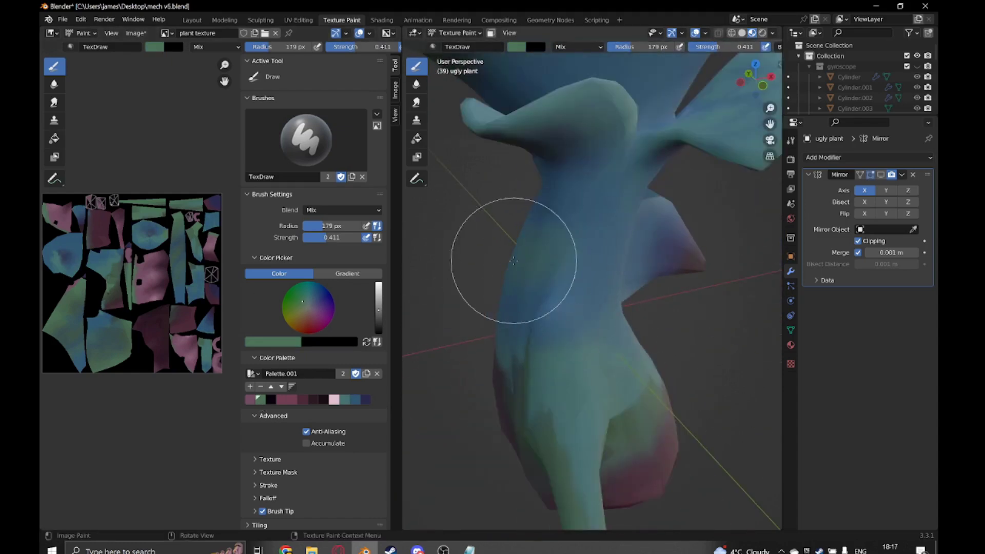
mouse_move(514, 260)
middle_mouse_down()
mouse_move(660, 392)
mouse_move(561, 187)
mouse_move(510, 275)
mouse_move(567, 263)
mouse_move(534, 346)
mouse_move(629, 363)
mouse_move(538, 180)
mouse_move(510, 413)
mouse_move(737, 176)
mouse_move(686, 278)
mouse_move(591, 288)
middle_mouse_up()
scroll(591, 288, "up", 5)
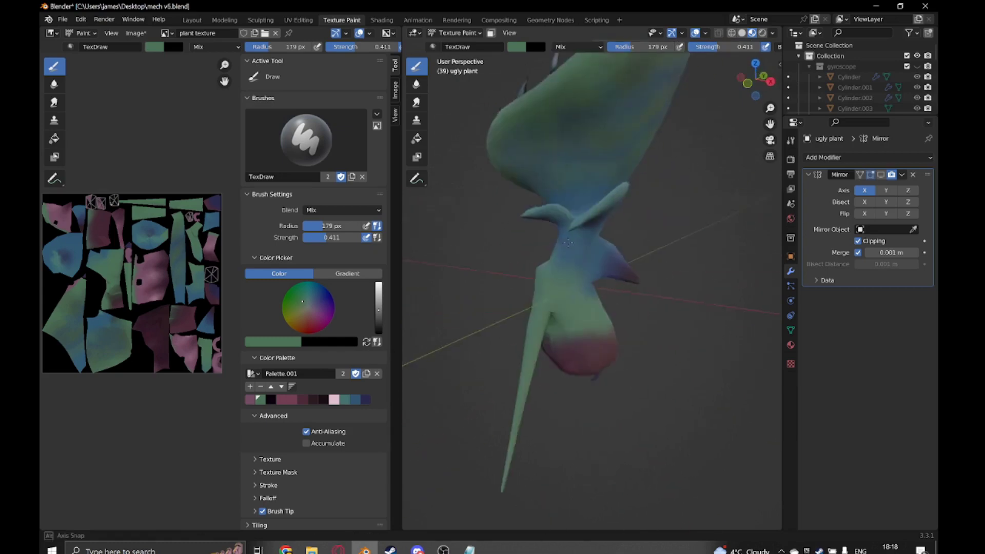
mouse_move(641, 187)
middle_mouse_down()
mouse_move(677, 236)
mouse_move(666, 233)
middle_mouse_up()
scroll(677, 236, "down", 6)
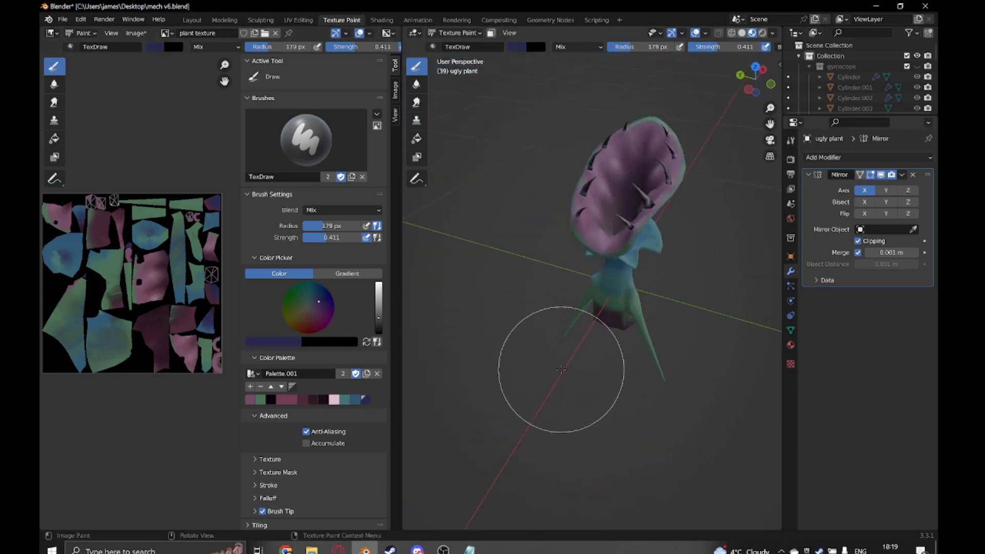
middle_click_drag(561, 369, 459, 339)
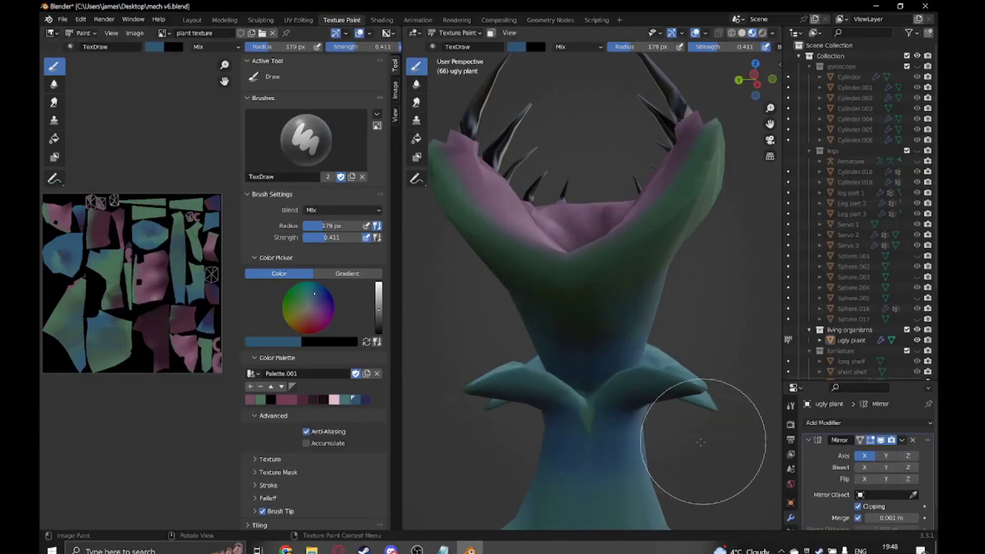
- Shade the underside and sides of the lower bulb in dark tones
mouse_move(615, 440)
middle_mouse_down()
mouse_move(605, 382)
mouse_move(487, 413)
mouse_move(451, 363)
mouse_move(555, 409)
mouse_move(604, 357)
mouse_move(579, 356)
middle_mouse_up()
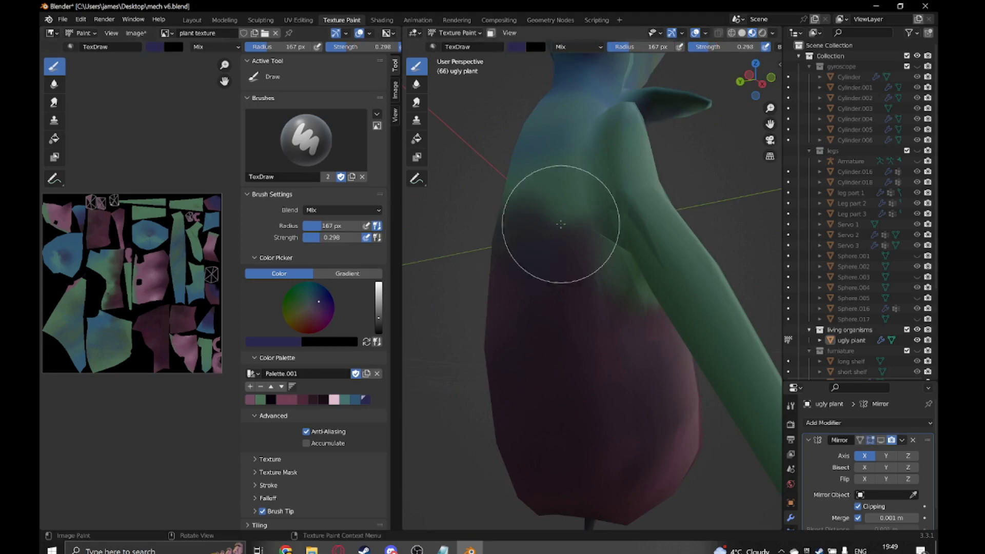
middle_click_drag(561, 224, 462, 455)
middle_click_drag(663, 418, 521, 344)
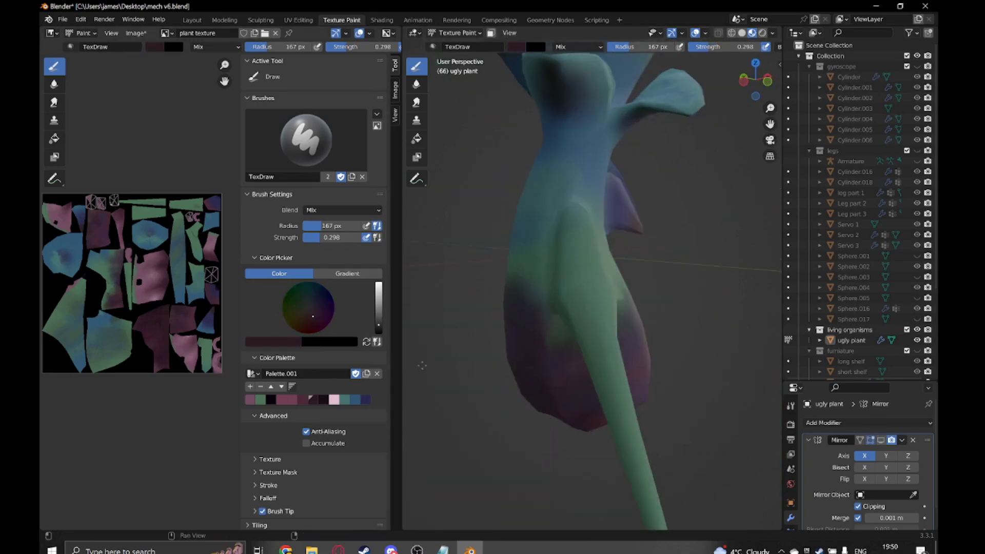
mouse_move(422, 365)
middle_mouse_down()
mouse_move(638, 231)
mouse_move(528, 143)
mouse_move(539, 220)
mouse_move(524, 230)
mouse_move(645, 257)
mouse_move(495, 213)
mouse_move(521, 290)
middle_mouse_up()
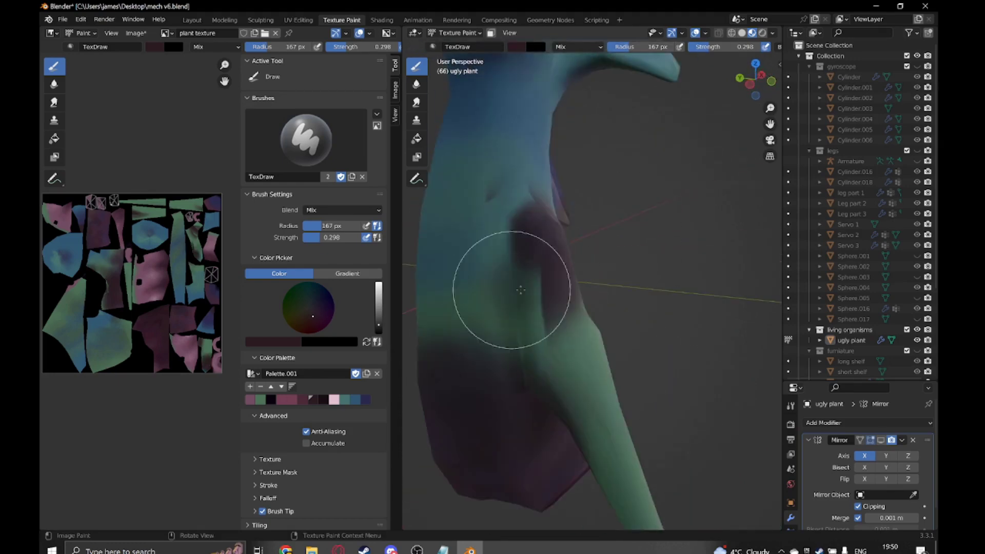
mouse_move(508, 246)
middle_mouse_down()
mouse_move(631, 352)
mouse_move(471, 433)
mouse_move(510, 308)
mouse_move(578, 297)
mouse_move(601, 418)
mouse_move(583, 229)
middle_mouse_up()
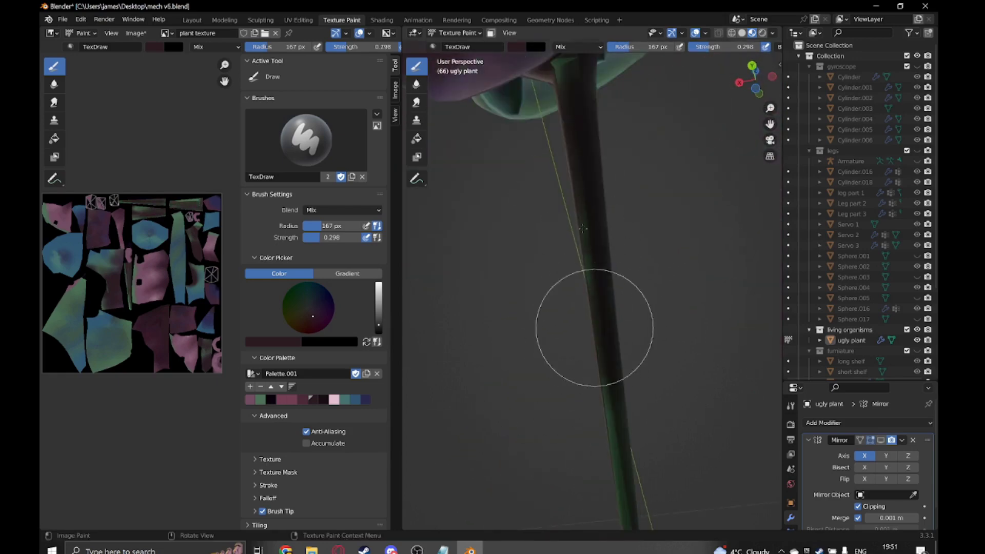
middle_click_drag(564, 276, 738, 263)
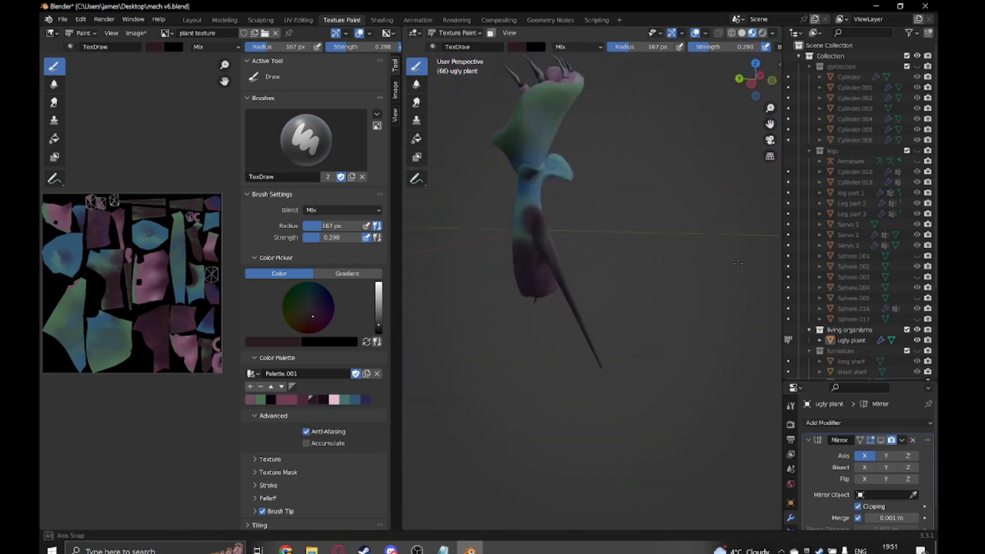
- Pick the maroon swatch, shrink the brush to 45 px and paint the stem spike
middle_click_drag(619, 388, 567, 264)
left_click(296, 400)
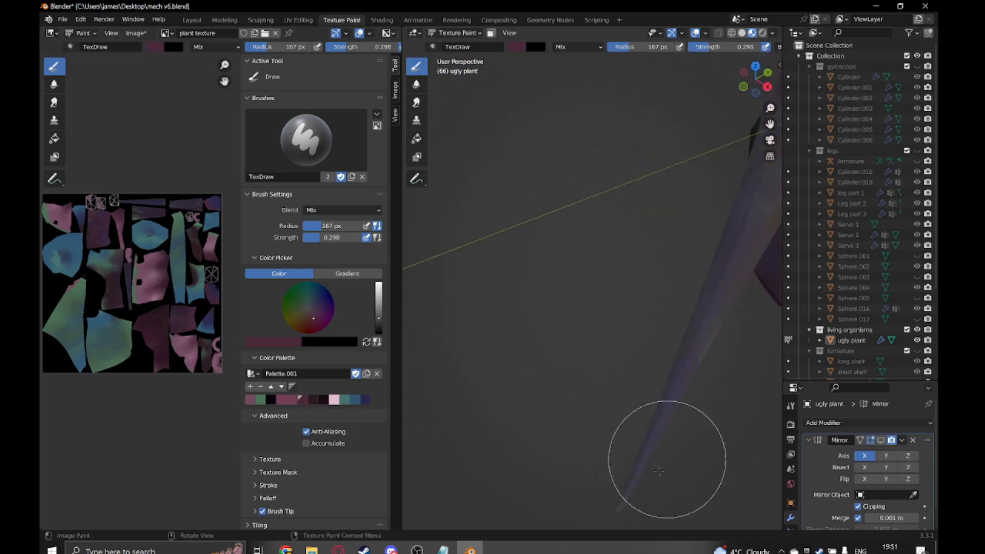
mouse_move(666, 451)
middle_mouse_down()
mouse_move(578, 467)
mouse_move(585, 451)
middle_mouse_up()
key("f")
left_click(536, 362)
mouse_move(537, 362)
middle_mouse_down()
mouse_move(635, 358)
mouse_move(517, 399)
mouse_move(624, 378)
mouse_move(579, 370)
mouse_move(491, 414)
mouse_move(532, 429)
mouse_move(576, 407)
mouse_move(622, 330)
mouse_move(668, 384)
mouse_move(748, 319)
mouse_move(667, 334)
mouse_move(524, 326)
middle_mouse_up()
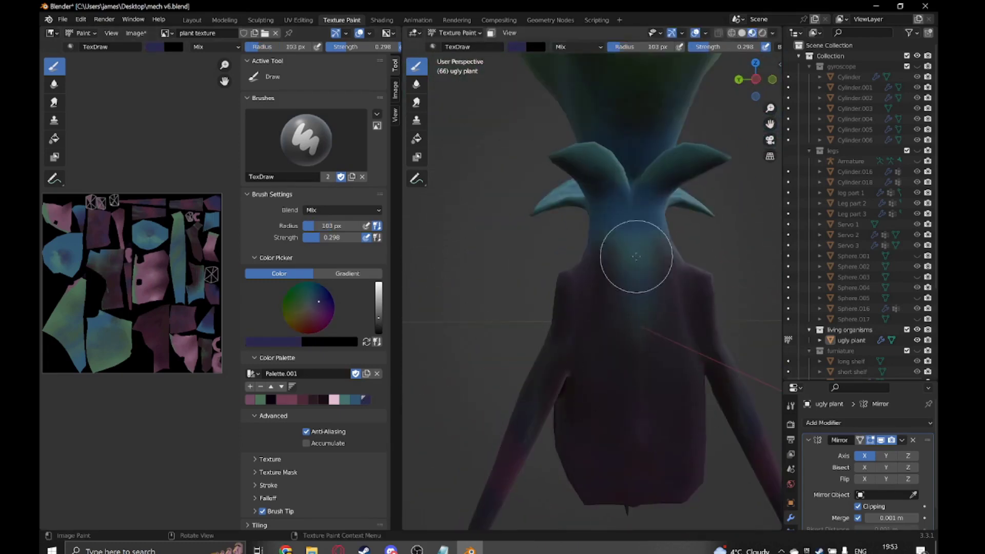
- Dab soft blue spots over the purple bulb from its back and sides
mouse_move(614, 415)
middle_mouse_down()
mouse_move(583, 440)
mouse_move(646, 277)
middle_mouse_up()
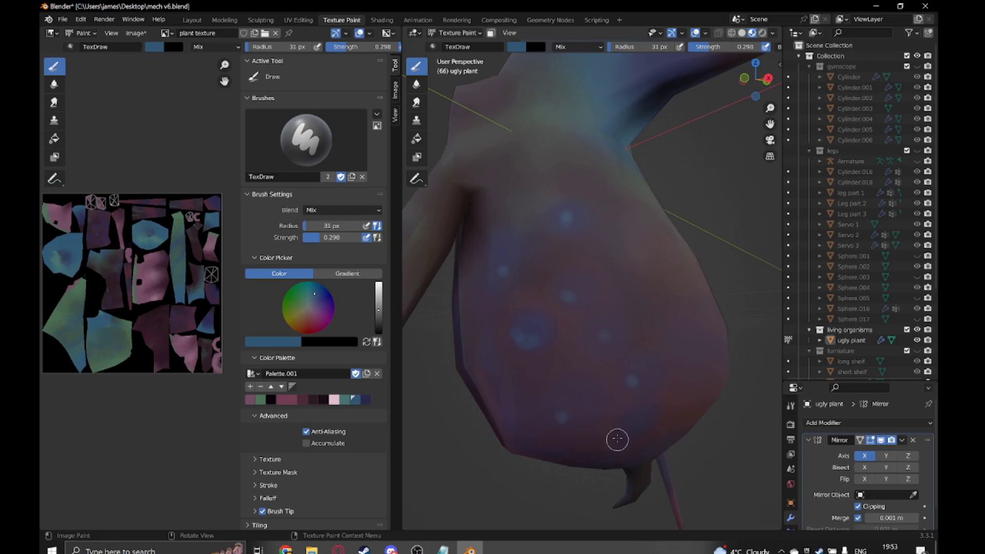
middle_click_drag(617, 440, 659, 215)
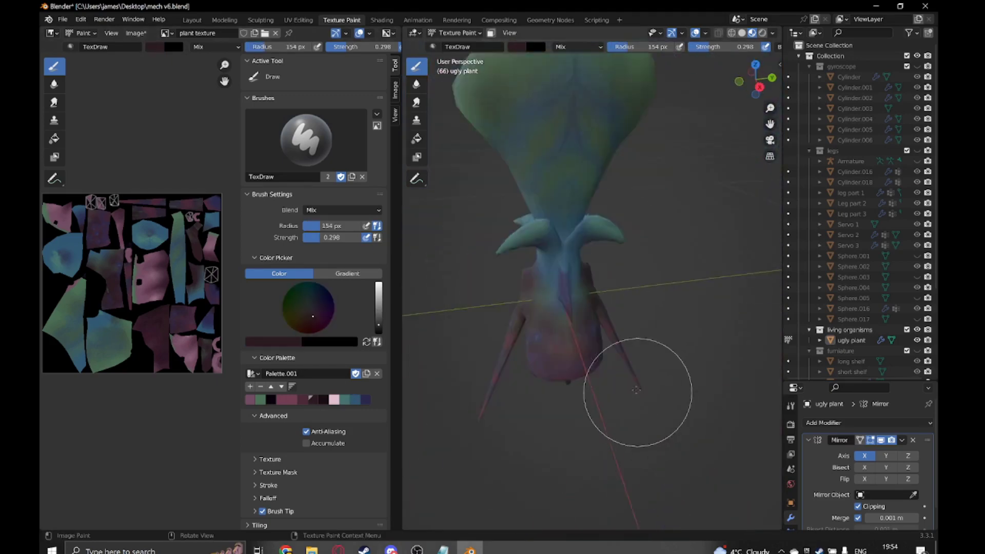
middle_click_drag(528, 319, 567, 395)
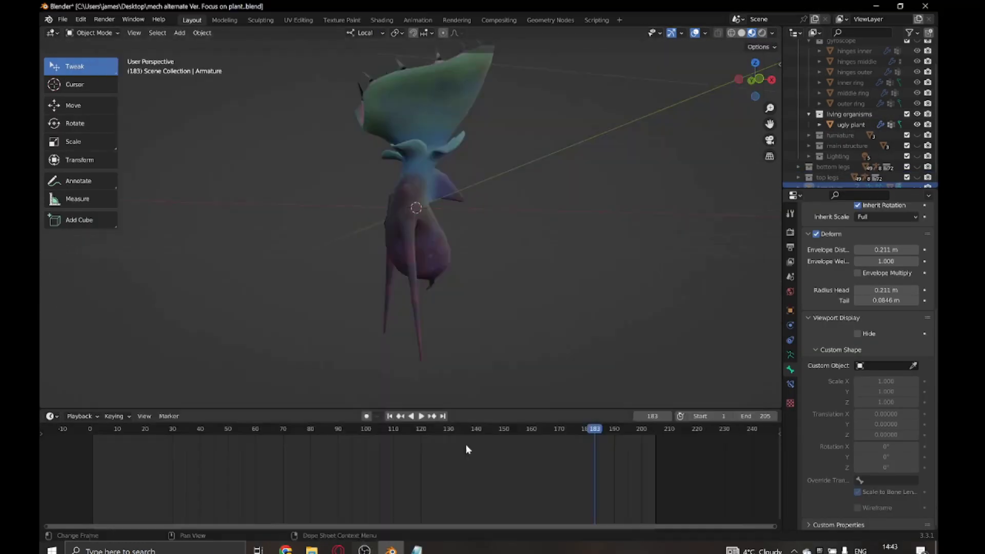
- Add an armature in front view and show its bones In Front of the plant mesh
key("KP_1")
key("shift+a")
left_click(418, 277)
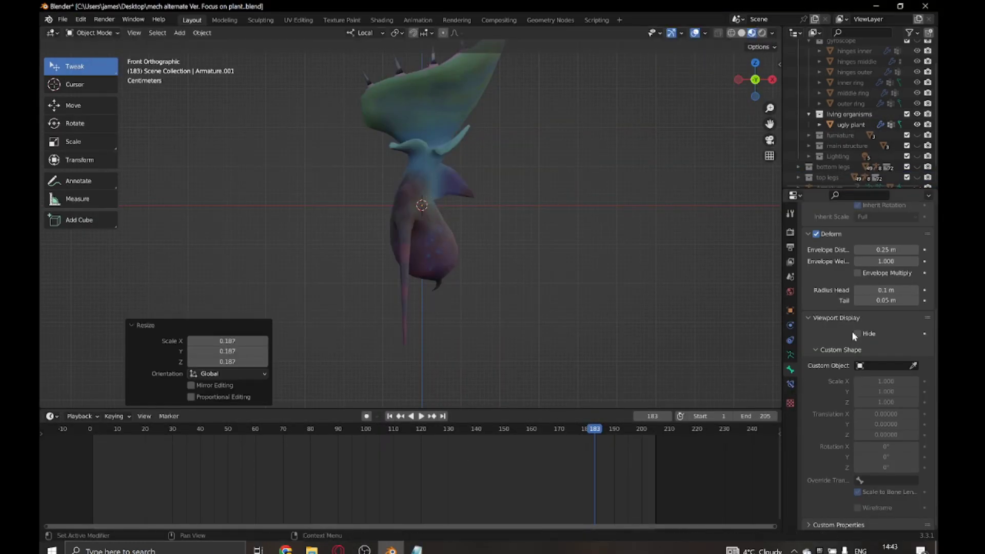
left_click(790, 354)
left_click(858, 445)
scroll(418, 215, "up", 1)
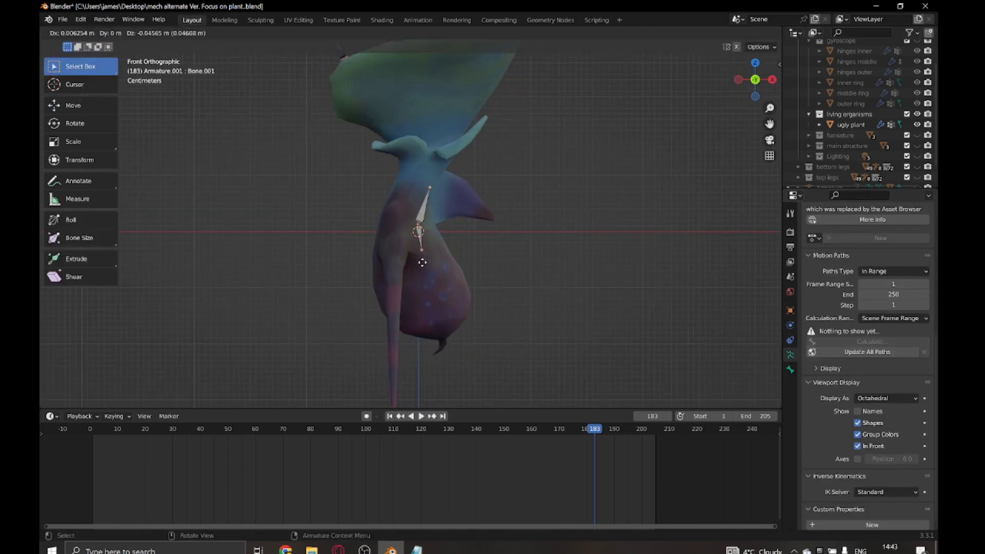
left_click(422, 216)
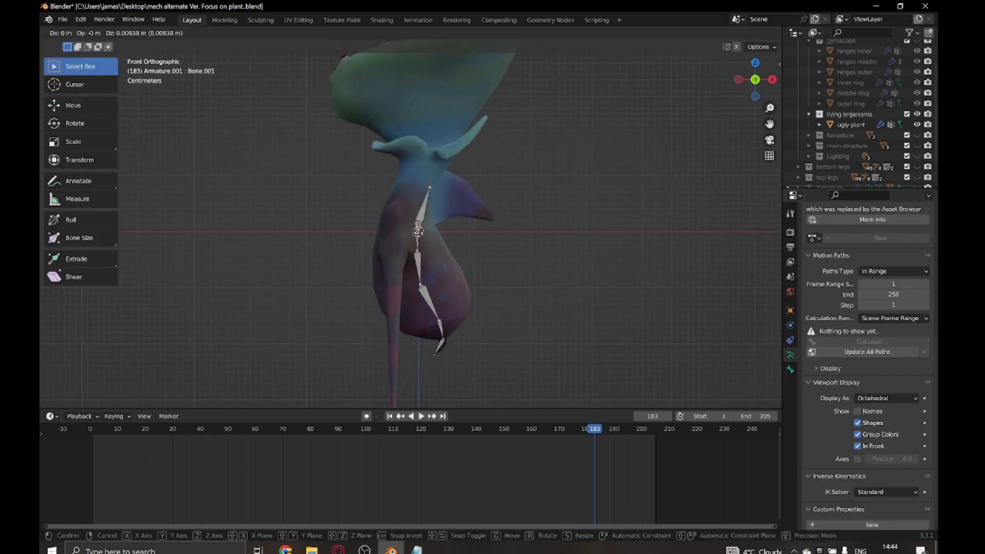
- In left side view, extrude the spine bone and a long bone down the leg
key("ctrl+KP_3")
scroll(365, 227, "up", 3)
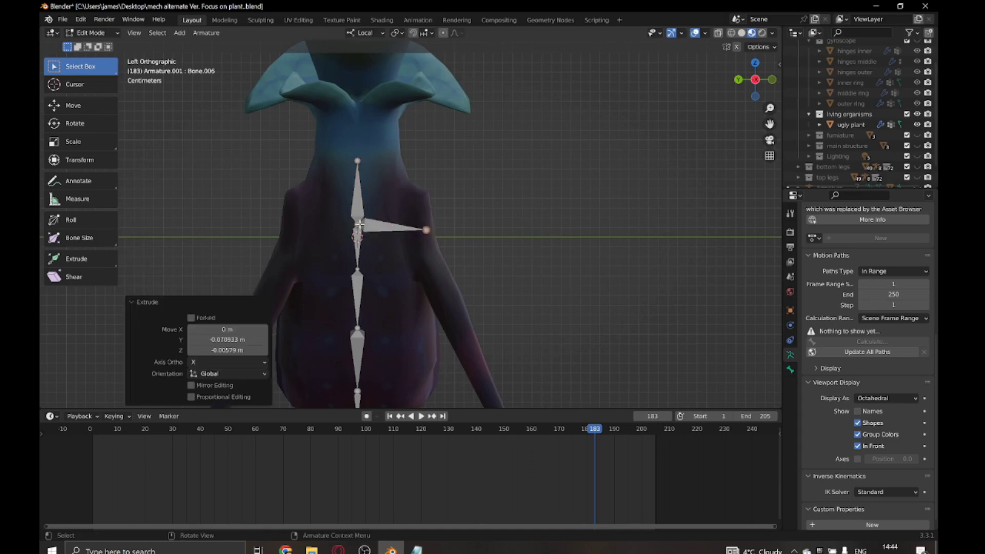
left_click(427, 198)
key("shift+z")
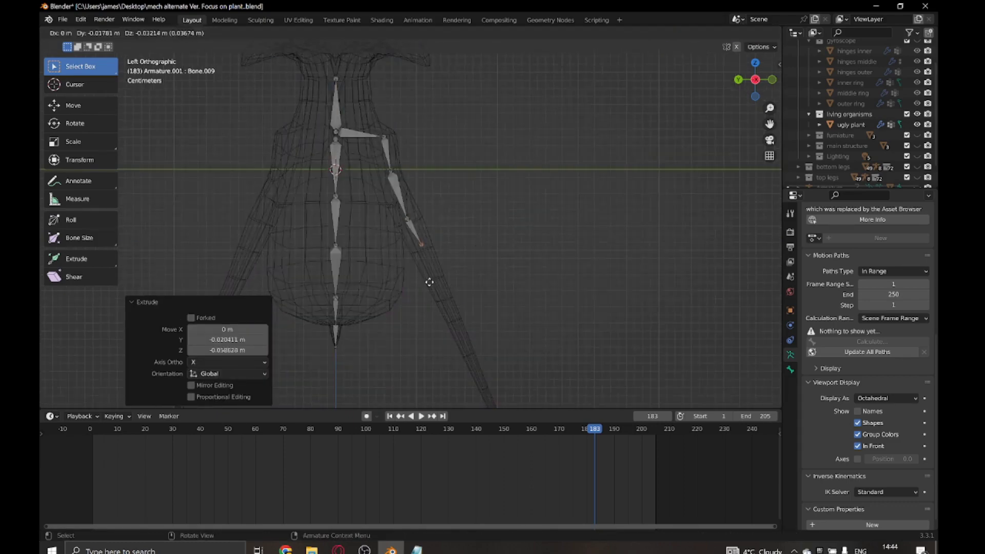
scroll(424, 200, "up", 3)
key("e")
left_click(440, 76)
- Subdivide the leg bone into segments and move its joint into place
right_click(399, 167)
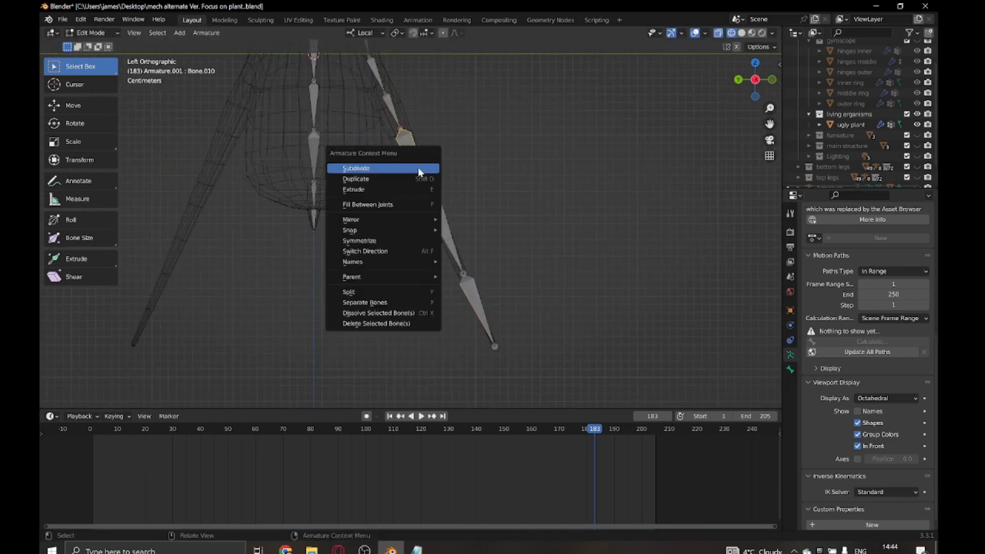
left_click(400, 167)
scroll(400, 167, "down", 2)
scroll(388, 115, "down", 2)
left_click(451, 214)
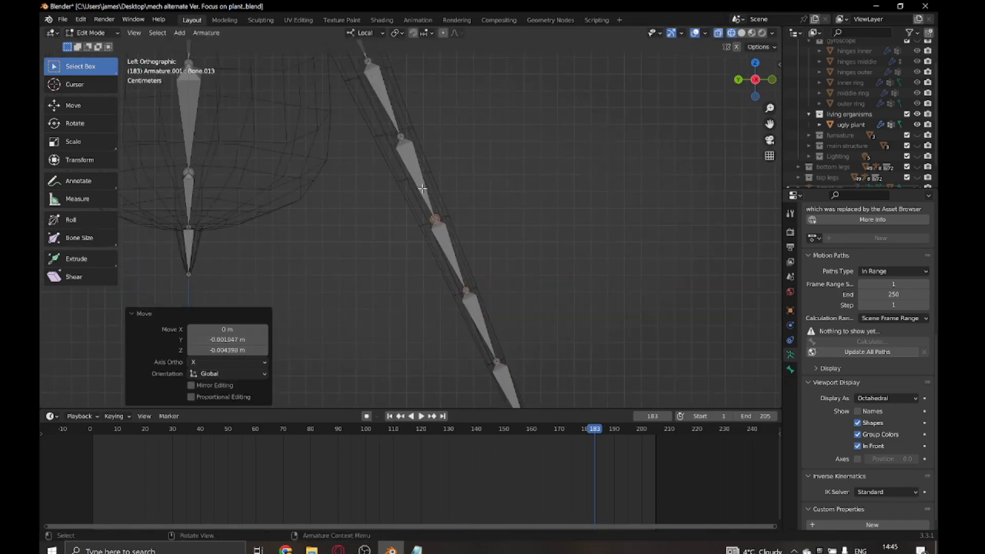
scroll(402, 115, "down", 4)
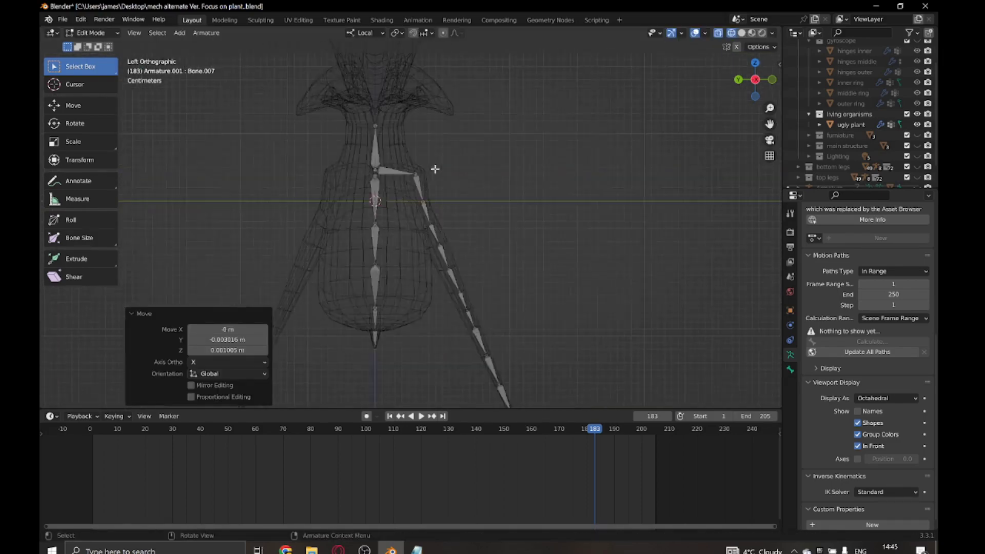
key("shift+z")
middle_click_drag(457, 219, 655, 283)
- Extrude a bone up into the head and move it to the mouth's left side
key("w")
key("KP_1")
scroll(468, 210, "up", 5)
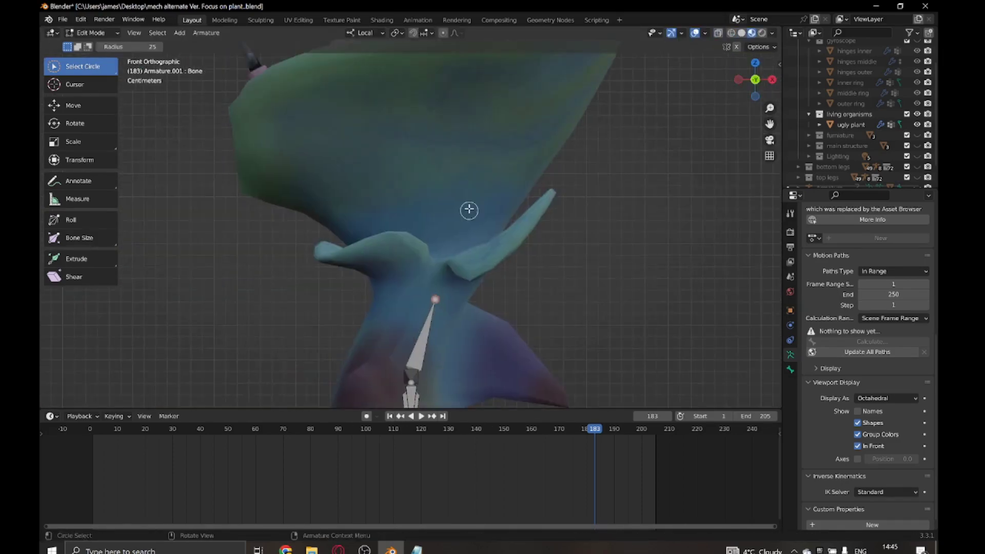
scroll(471, 169, "down", 2)
key("e")
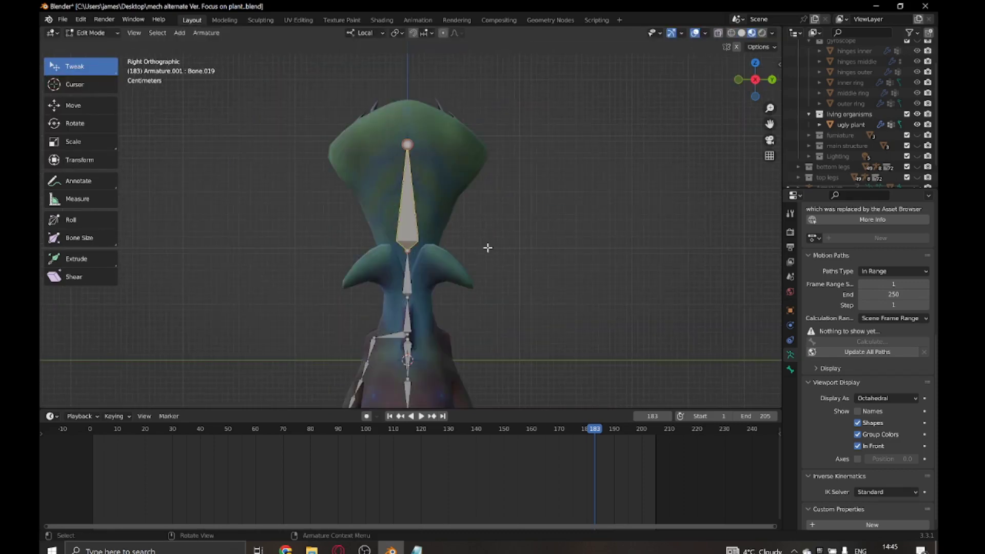
key("g")
left_click(377, 224)
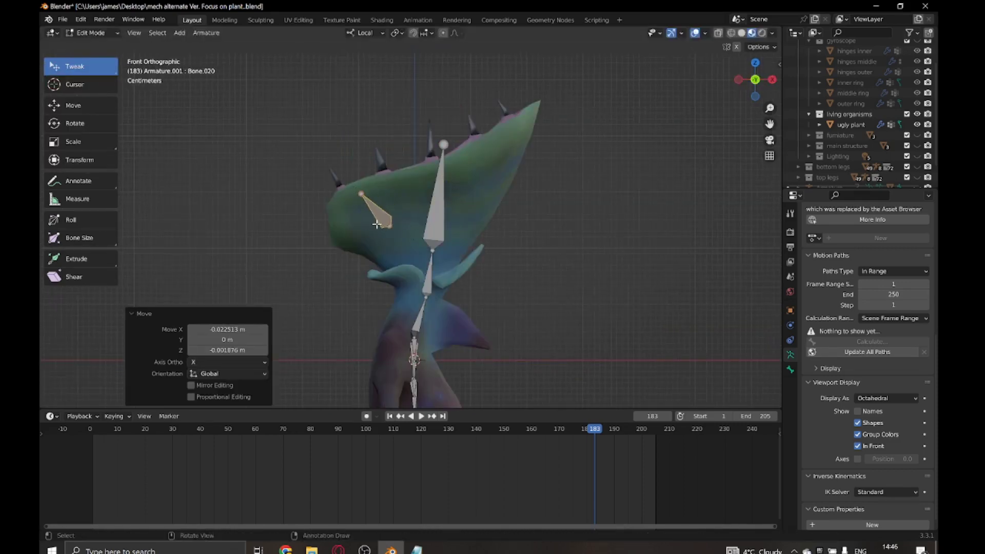
- Extrude a bone toward the right mouth edge and duplicate a mouth bone
key("e")
left_click(468, 217)
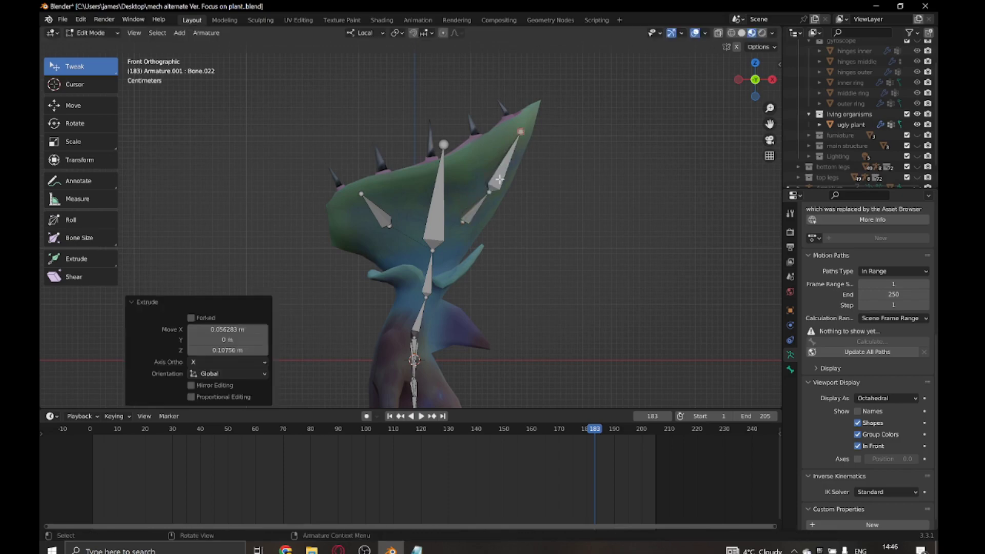
middle_click_drag(451, 215, 468, 217)
left_click(346, 192)
mouse_move(346, 193)
middle_mouse_down()
mouse_move(501, 187)
mouse_move(444, 167)
middle_mouse_up()
key("shift+d")
left_click(444, 167)
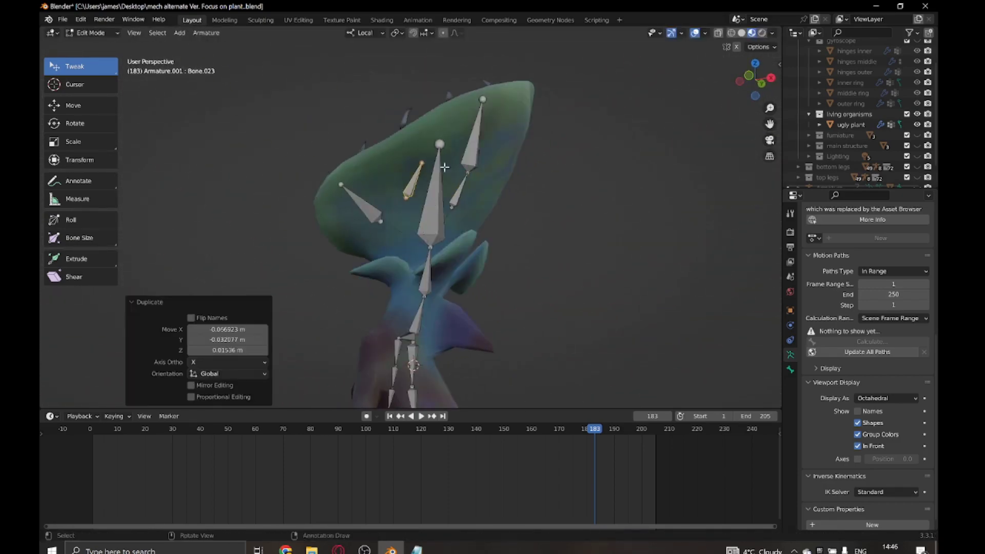
- In left side view, adjust the mouth bones so their tips sit inside the jaw
middle_click_drag(420, 201, 482, 167)
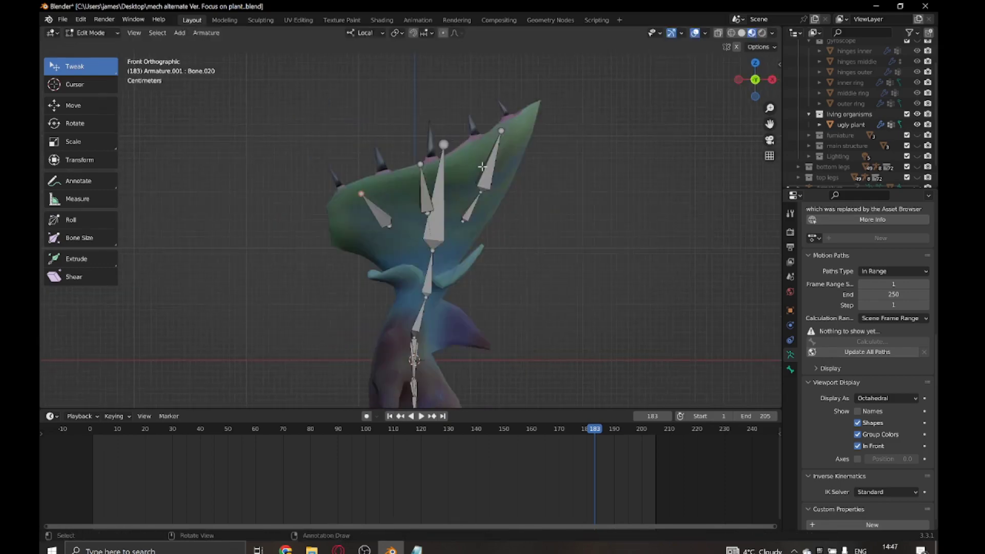
key("ctrl+KP_3")
left_click_drag(482, 167, 503, 163)
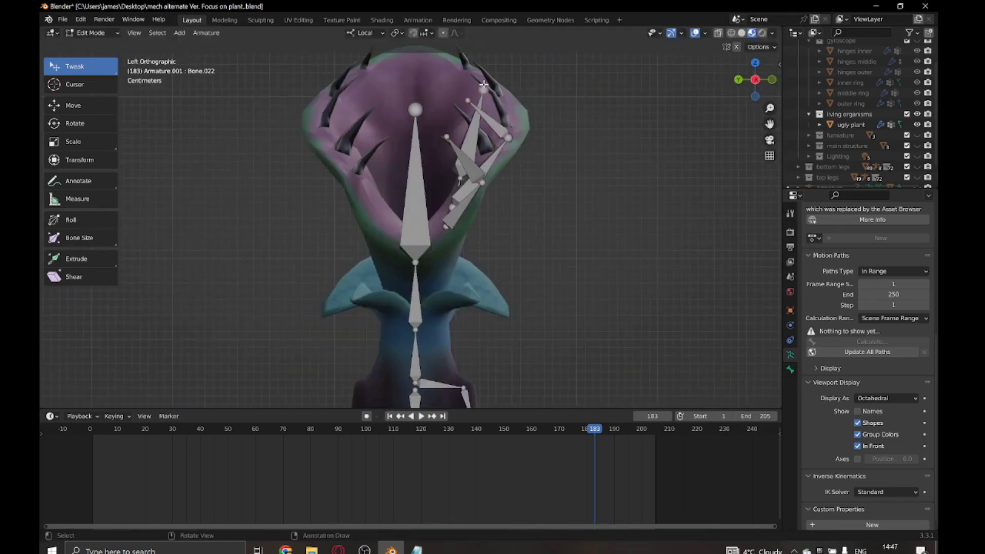
middle_click_drag(483, 84, 502, 105)
left_click_drag(503, 106, 506, 107)
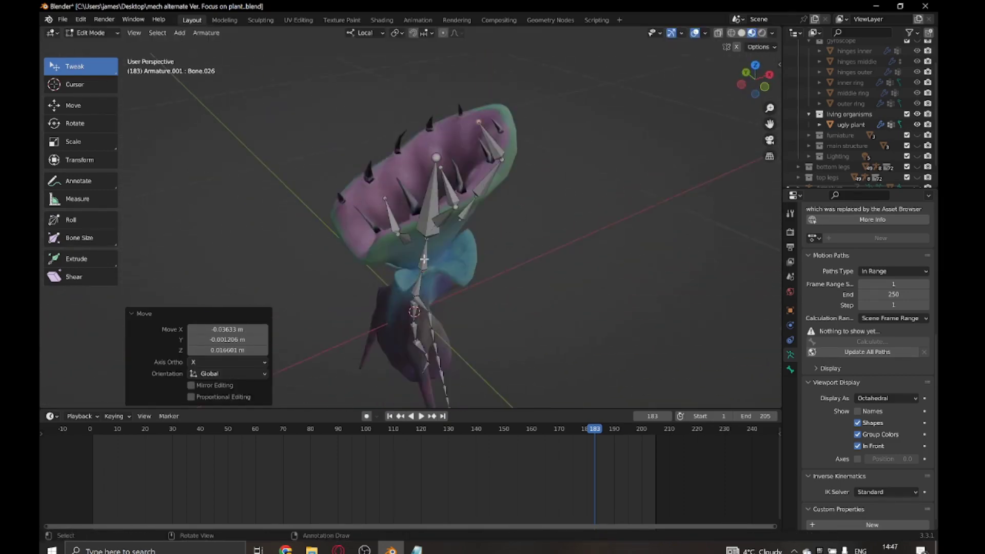
- Move a bone out along the right leaf and fine-tune a mouth bone's position
mouse_move(424, 259)
middle_mouse_down()
mouse_move(410, 247)
mouse_move(405, 277)
middle_mouse_up()
scroll(406, 277, "up", 4)
left_click(402, 282)
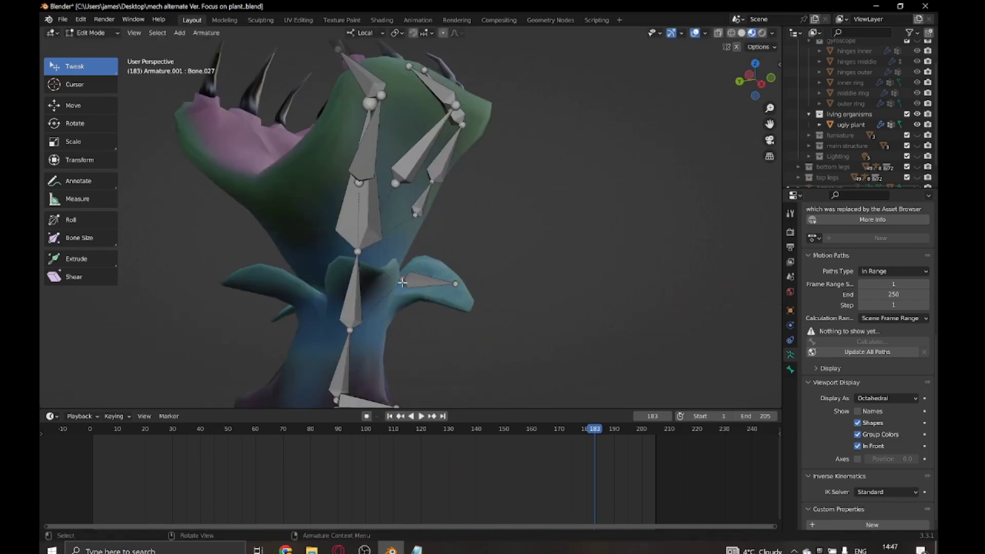
left_click_drag(403, 282, 404, 284)
mouse_move(405, 284)
middle_mouse_down()
mouse_move(499, 220)
mouse_move(341, 313)
mouse_move(554, 305)
middle_mouse_up()
left_click_drag(555, 304, 557, 307)
middle_click_drag(556, 307, 531, 314)
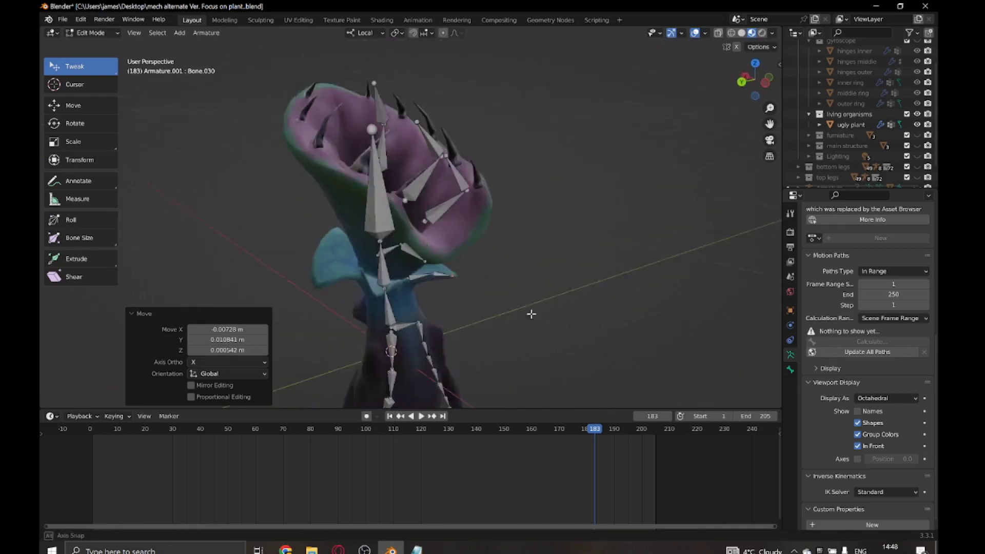
middle_click_drag(406, 146, 488, 355, "shift")
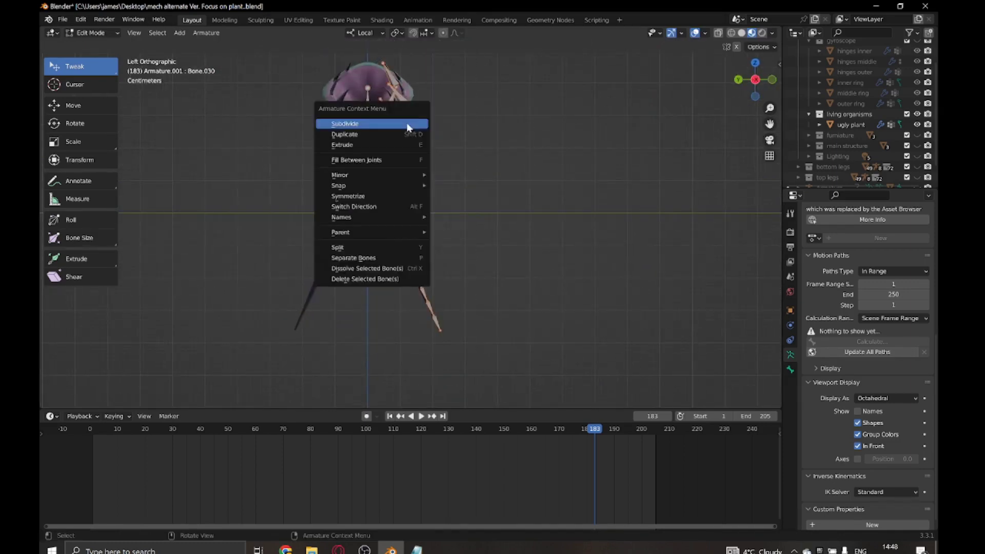
- Select the side bones, duplicate them, and mirror the copies across the Y axis
key("alt+a")
key("c")
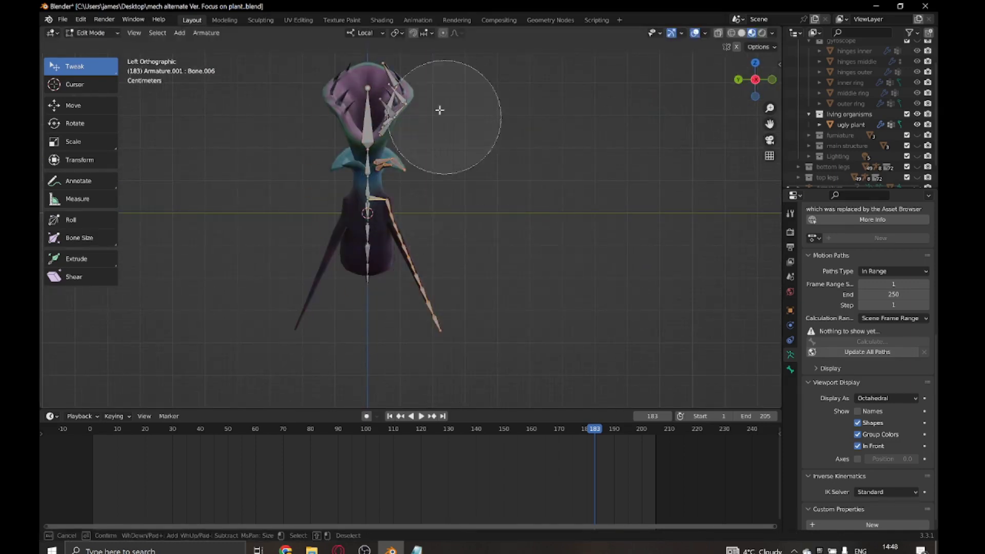
left_click(378, 229)
right_click(210, 131)
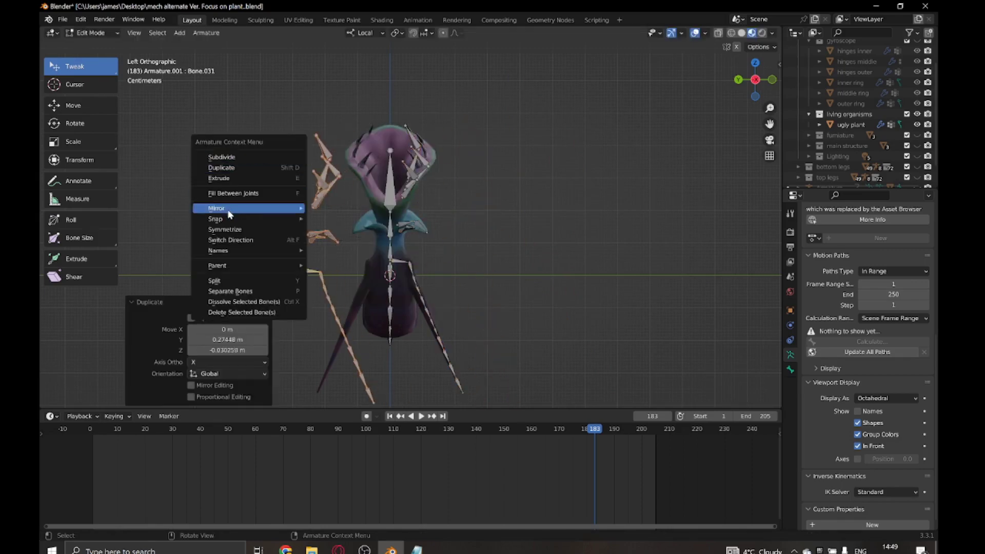
left_click(395, 248)
key("g")
key("Escape")
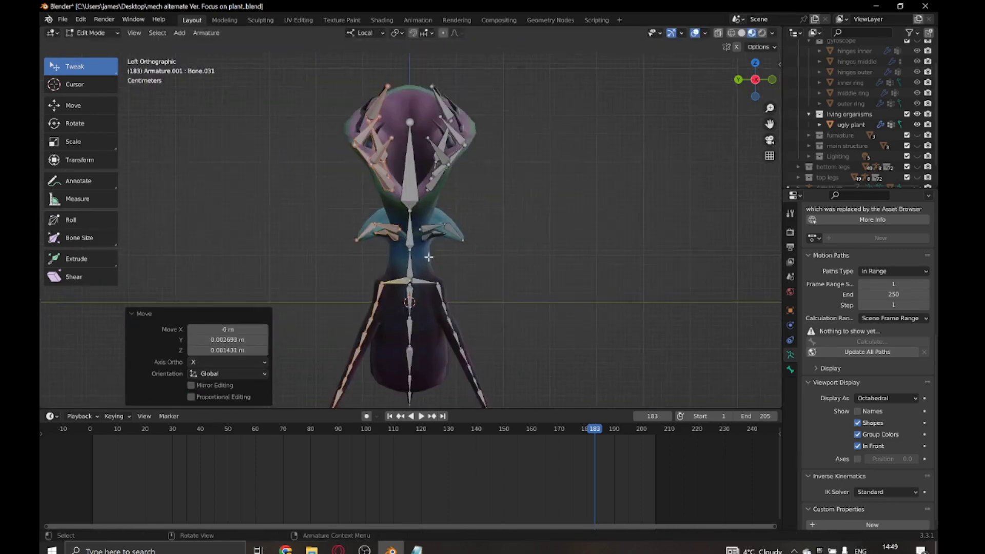
mouse_move(368, 151)
middle_mouse_down()
mouse_move(430, 175)
mouse_move(391, 285)
mouse_move(454, 275)
mouse_move(432, 119)
middle_mouse_up()
- In front view, shift the leg bone chain with Bone.014 along the X axis
key("ctrl+Tab")
key("Tab")
key("KP_1")
scroll(453, 287, "up", 5)
key("Escape")
left_click(445, 334)
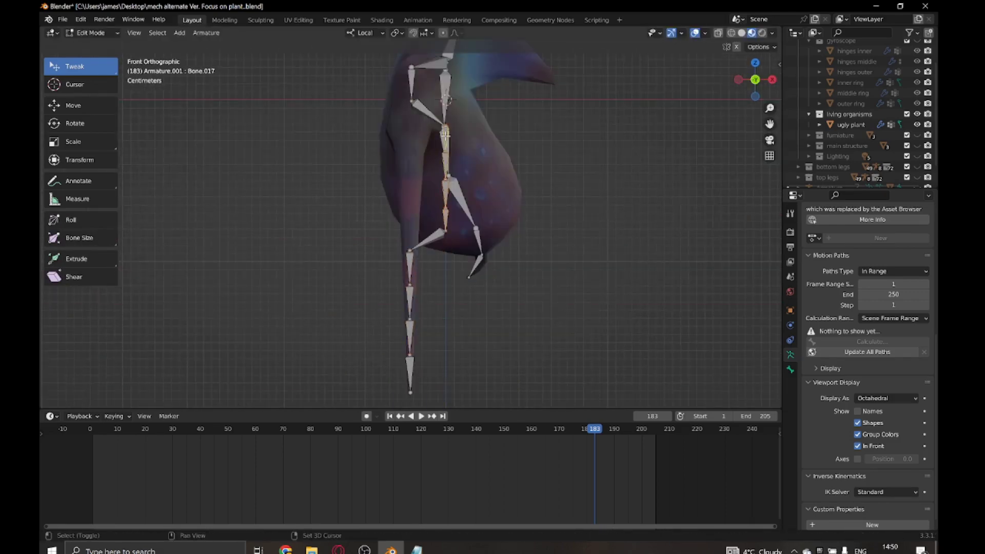
key("g")
key("x")
left_click(433, 134)
- Duplicate the body bones from Bone.006 and mirror them across the Y axis
middle_click_drag(483, 77, 459, 280, "shift")
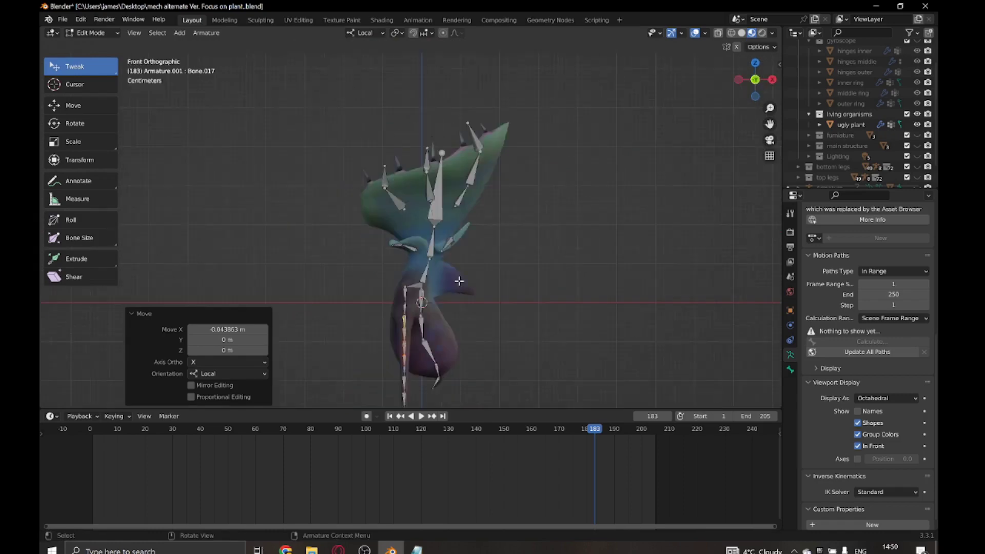
key("KP_3")
middle_click_drag(358, 241, 415, 212)
key("KP_3")
left_click(415, 212)
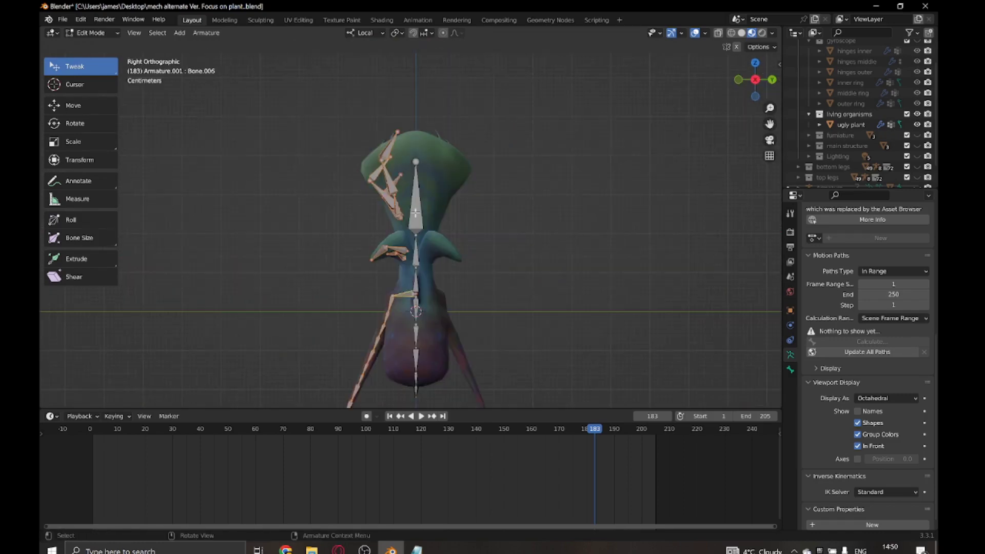
key("ctrl+m")
key("y")
key("Return")
- Nudge the mirrored bones along their Y axis, then switch the rig into Pose Mode
key("g")
left_click(457, 292)
scroll(452, 247, "up", 5)
key("g")
key("y")
key("y")
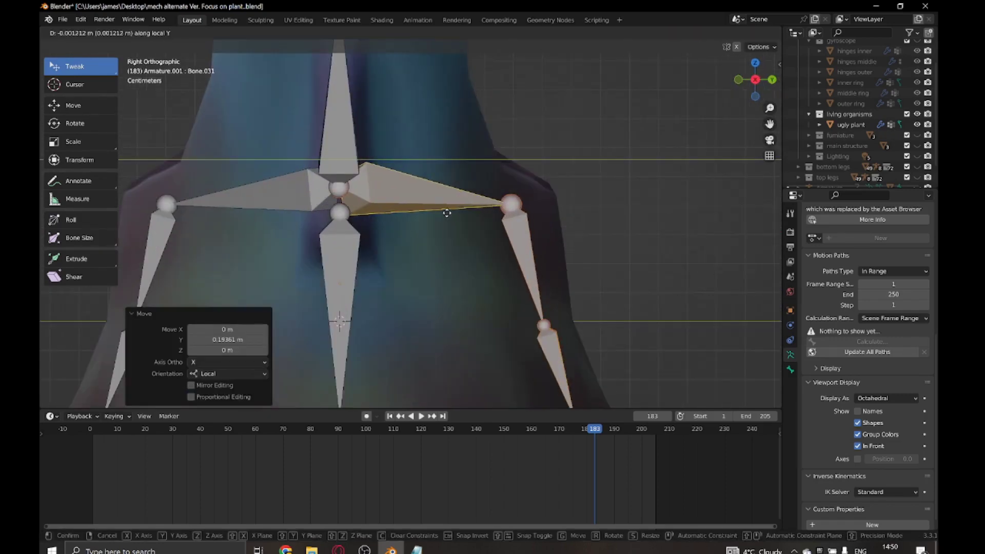
key("Tab")
scroll(357, 241, "down", 5)
left_click(357, 242)
- Select the right leg bone Bone.007 and begin rotating it
key("ctrl+Tab")
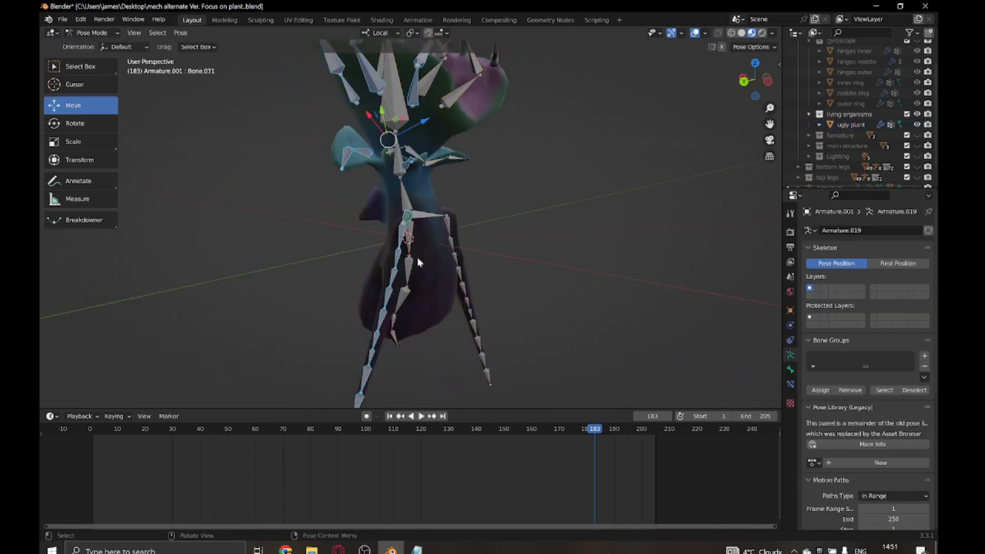
left_click(394, 225)
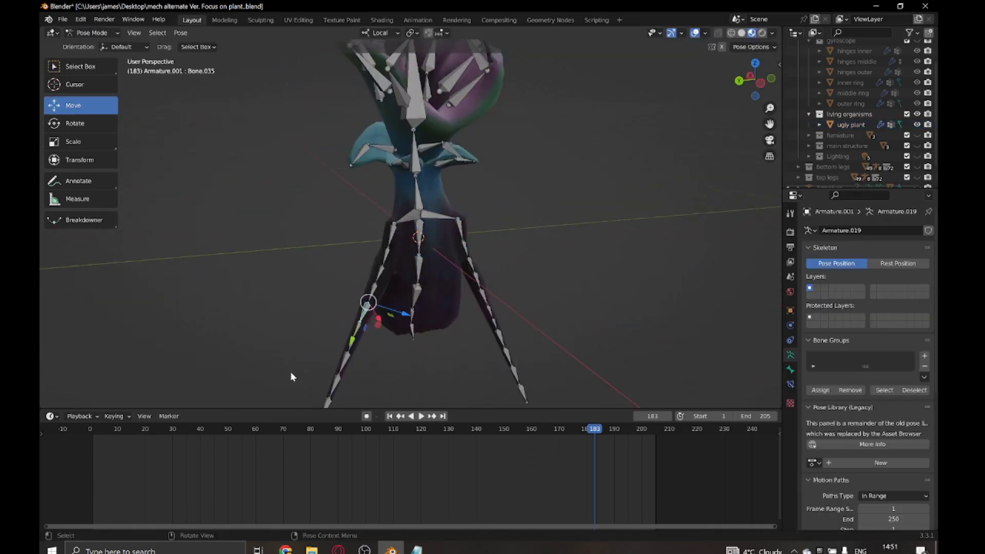
left_click(477, 267)
key("r")
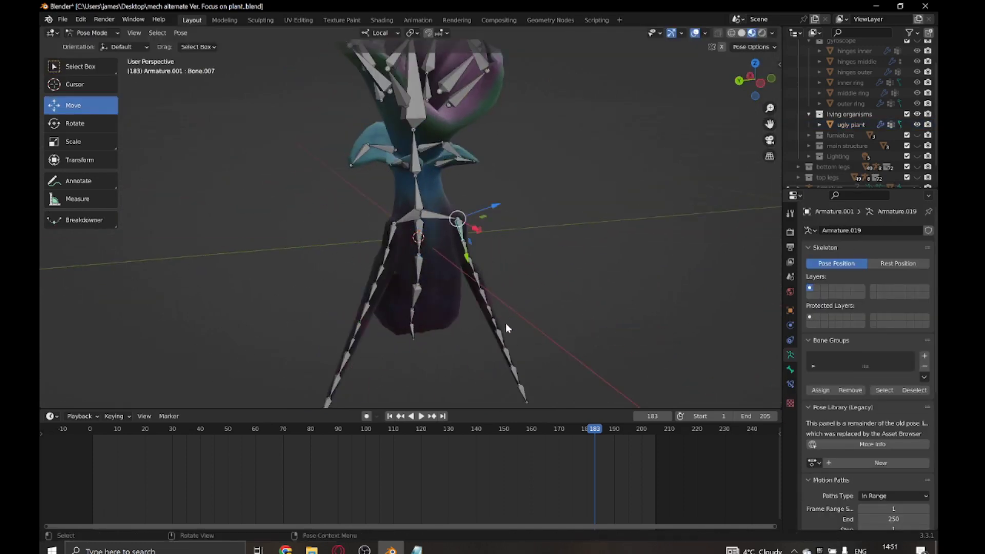
- Apply the Mirror modifier on the plant mesh in Object Mode
key("ctrl+Tab")
left_click(506, 328)
left_click(790, 325)
left_click(914, 367)
left_click(902, 248)
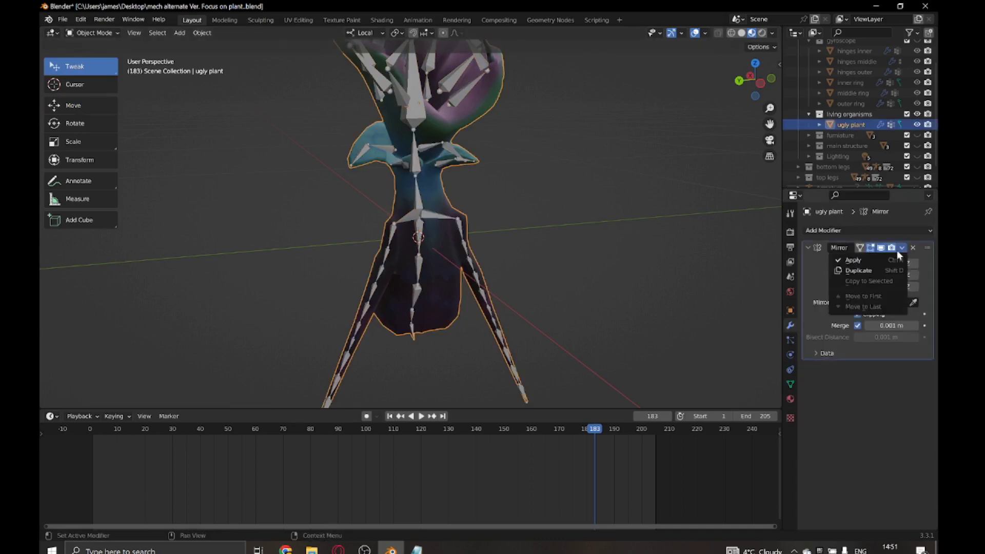
- Parent the plant mesh to the armature
left_click(416, 206)
left_click(92, 32)
left_click(413, 205)
- Enter Pose Mode, show the floor, hide the dome, and go to left side view
key("ctrl+Tab")
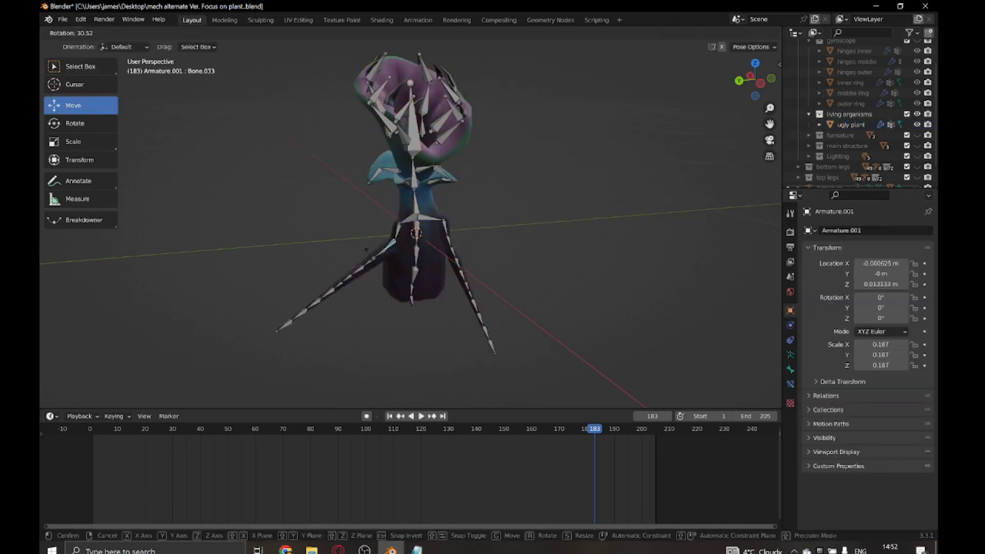
middle_click_drag(413, 205, 323, 274)
left_click(400, 220)
middle_click_drag(399, 220, 458, 237)
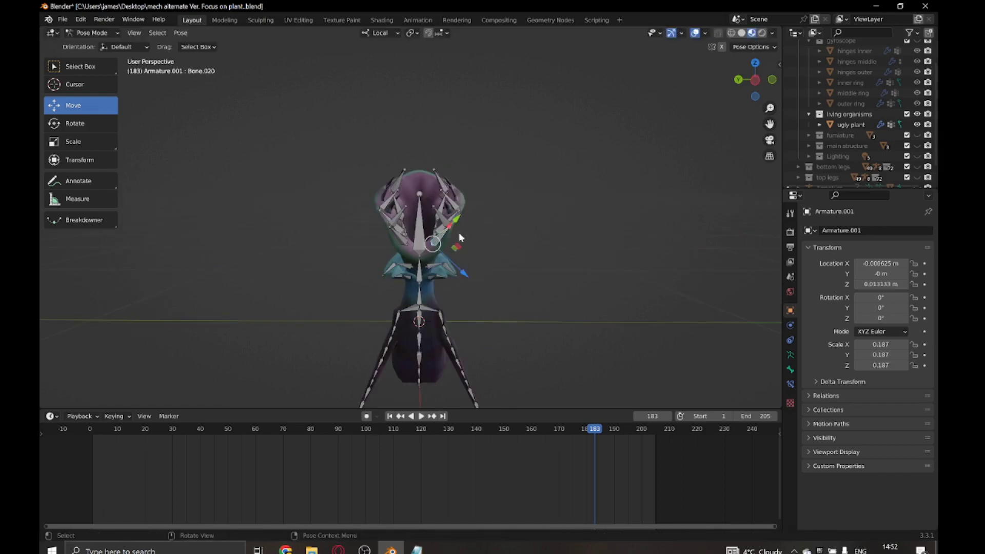
mouse_move(377, 265)
middle_mouse_down()
mouse_move(513, 231)
mouse_move(377, 254)
middle_mouse_up()
scroll(834, 134, "down", 2)
left_click(916, 156)
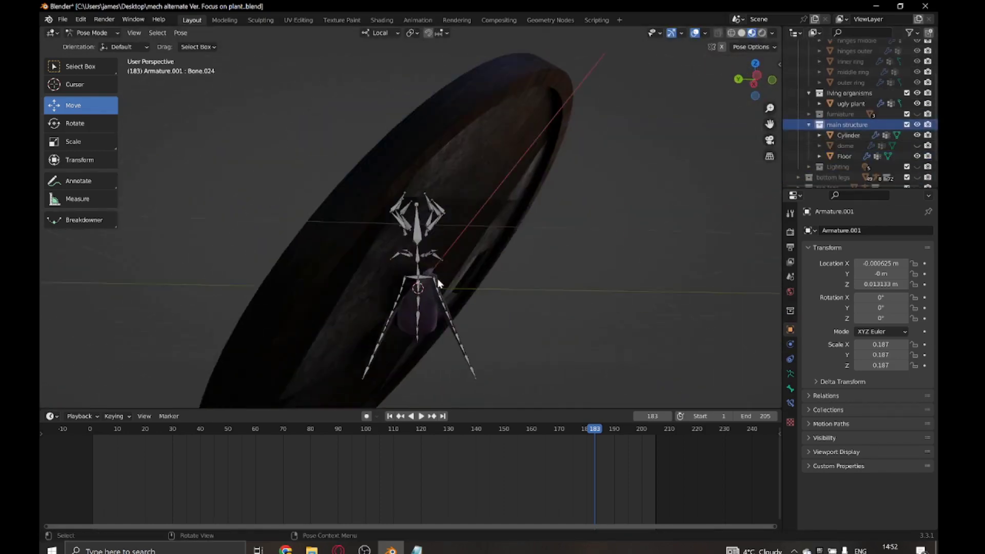
key("ctrl+KP_3")
- Rotate a leg bone outward to spread the leg
left_click(377, 254)
scroll(377, 254, "up", 3)
key("r")
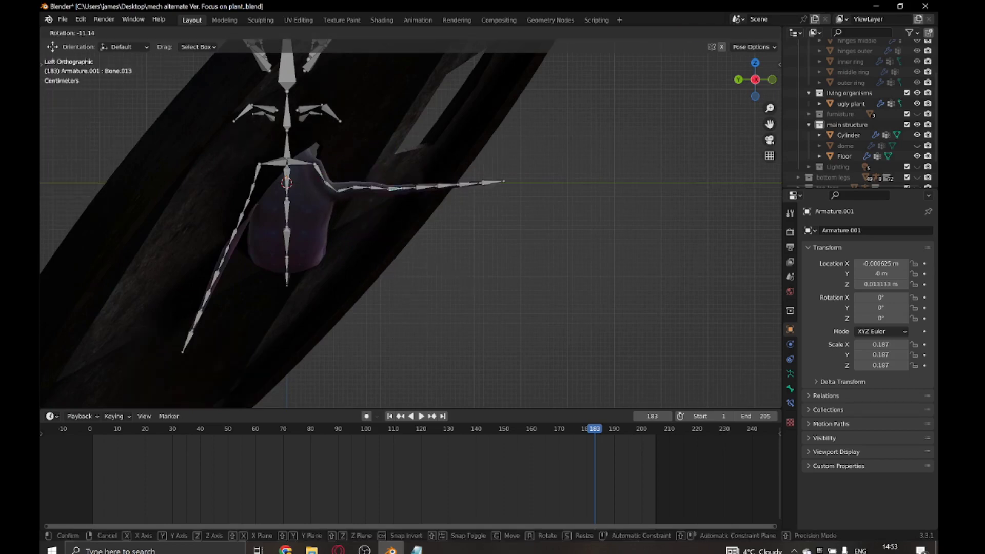
left_click(429, 209)
scroll(429, 208, "up", 3)
- Rotate arm bone Bone.014 from the bottom view to bend the arm outward
key("ctrl+KP_7")
scroll(570, 231, "up", 3)
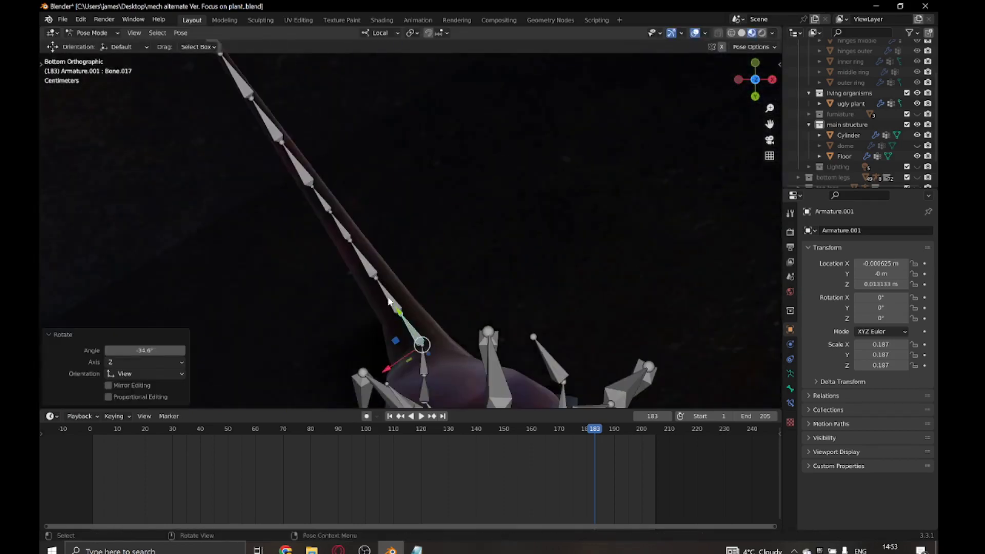
left_click(368, 110)
key("r")
key("Return")
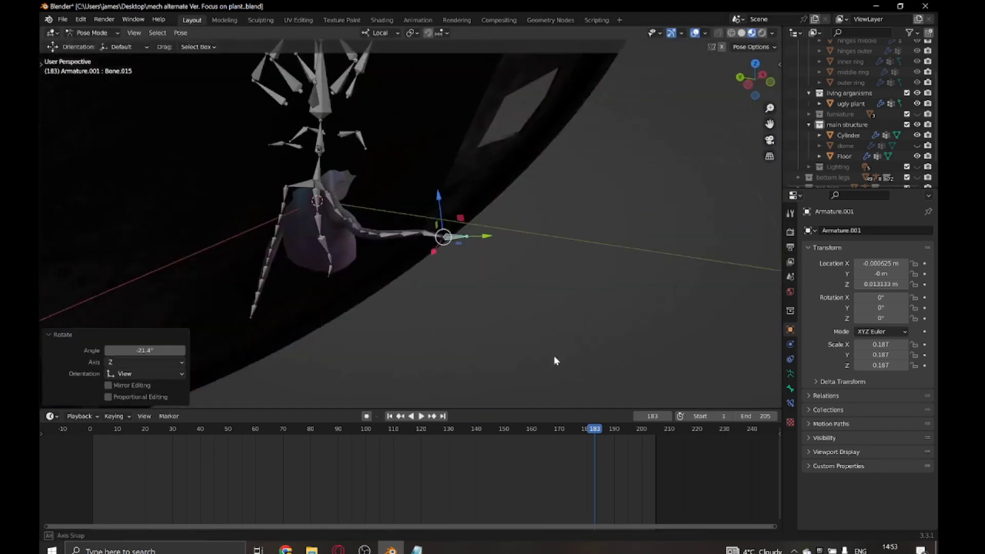
middle_click_drag(554, 335, 348, 270)
key("KP_3")
- Rotate another arm-chain bone so the arm lies horizontal, viewing bones through the mesh
key("ctrl+KP_3")
scroll(359, 231, "up", 3)
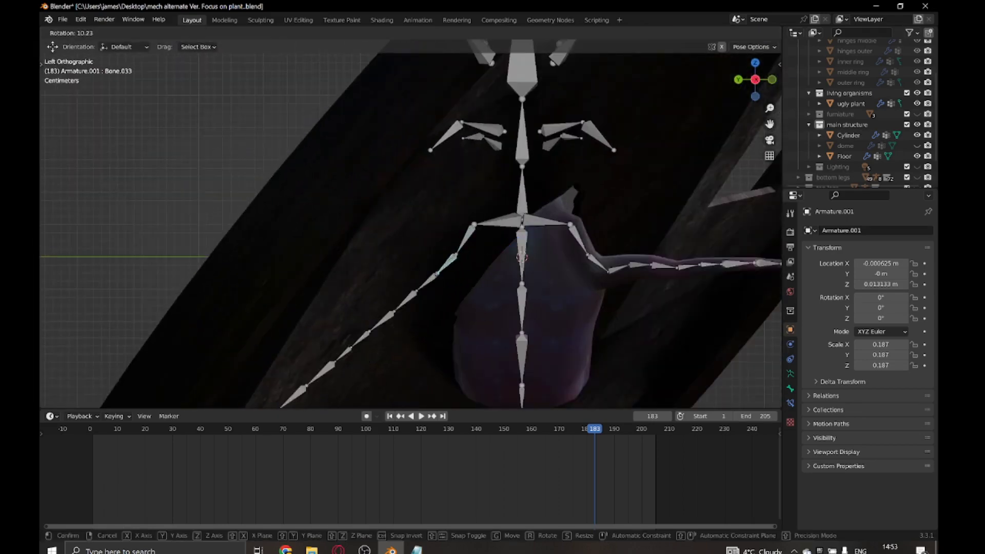
left_click(360, 219)
key("shift+z")
key("r")
left_click(211, 229)
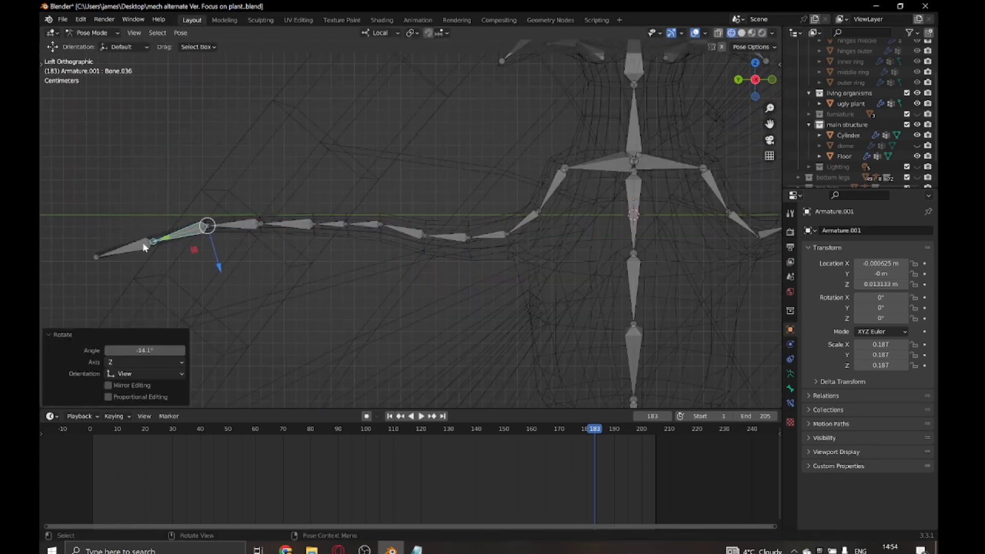
- Curve the arm tip by rotating Bone.039 from the top view
key("KP_7")
scroll(457, 280, "up", 3)
left_click(452, 136)
key("r")
left_click(475, 120)
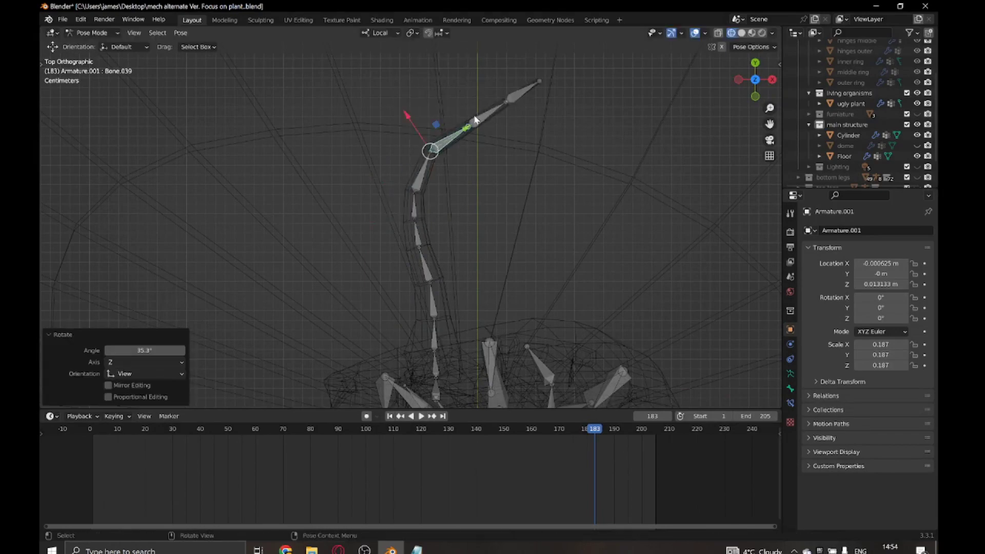
left_click(518, 279)
- Orbit around the plant's head and hide the main structure collection
middle_click_drag(518, 279, 433, 297)
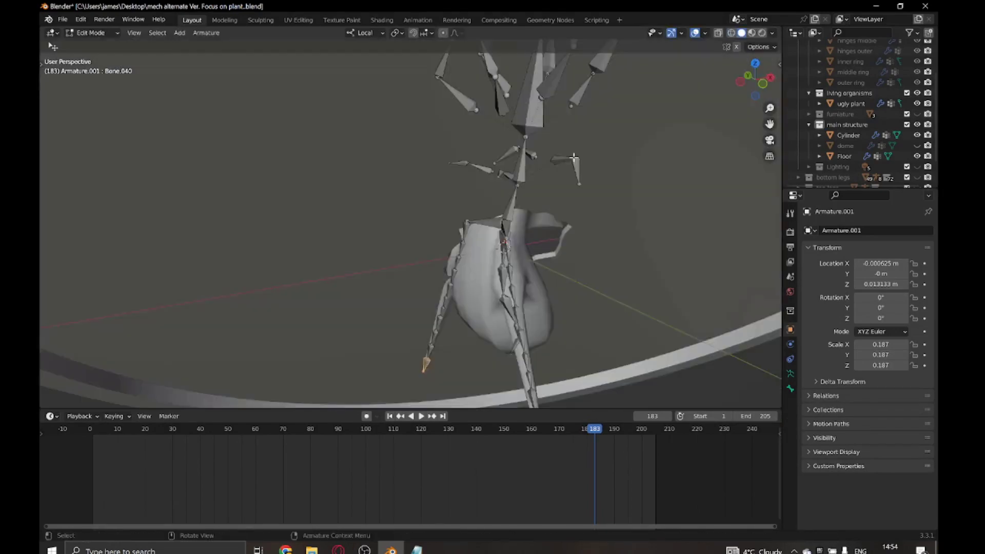
scroll(432, 302, "up", 5)
middle_click_drag(327, 248, 359, 267)
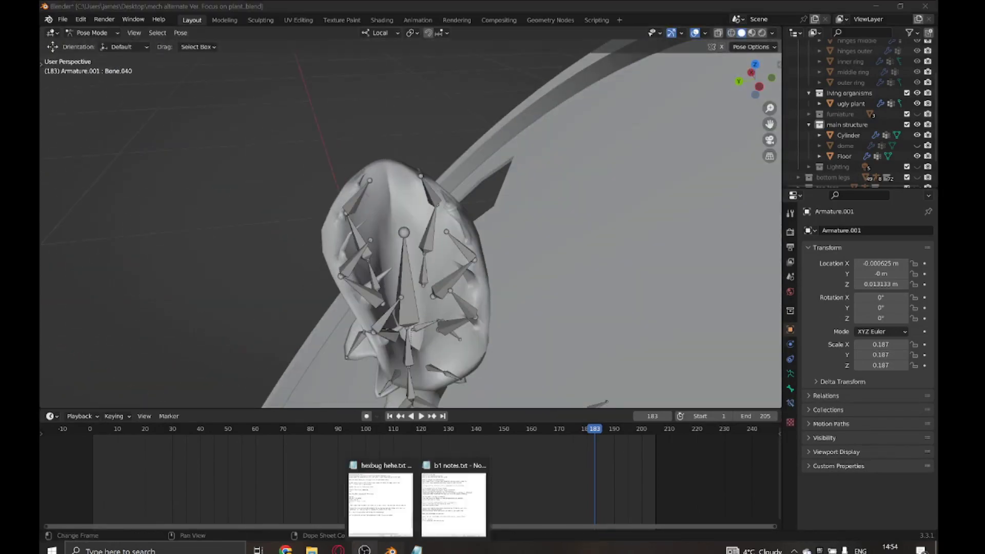
left_click(426, 506)
left_click(391, 550)
middle_click_drag(392, 229, 462, 231)
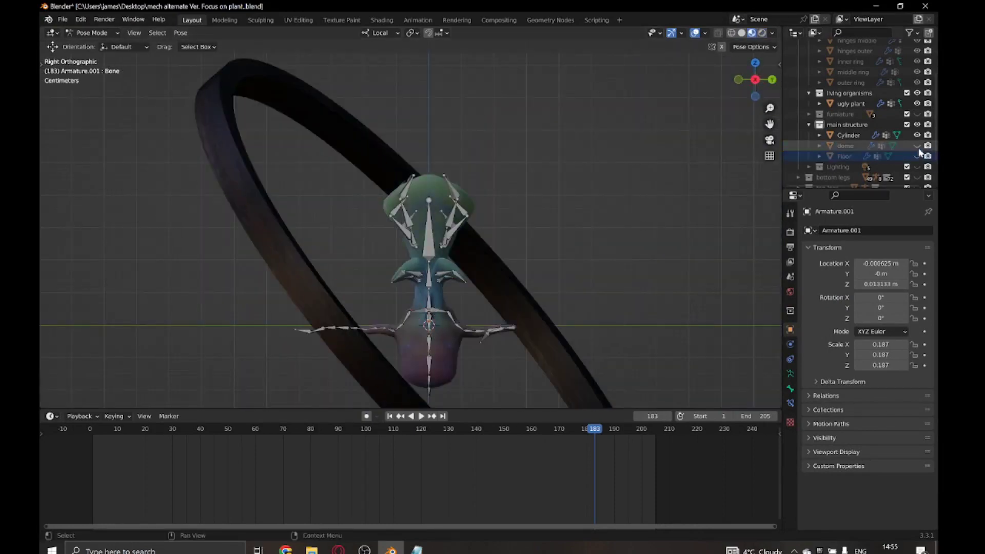
left_click(917, 124)
scroll(458, 208, "up", 2)
scroll(457, 208, "up", 3)
middle_click_drag(480, 177, 450, 207)
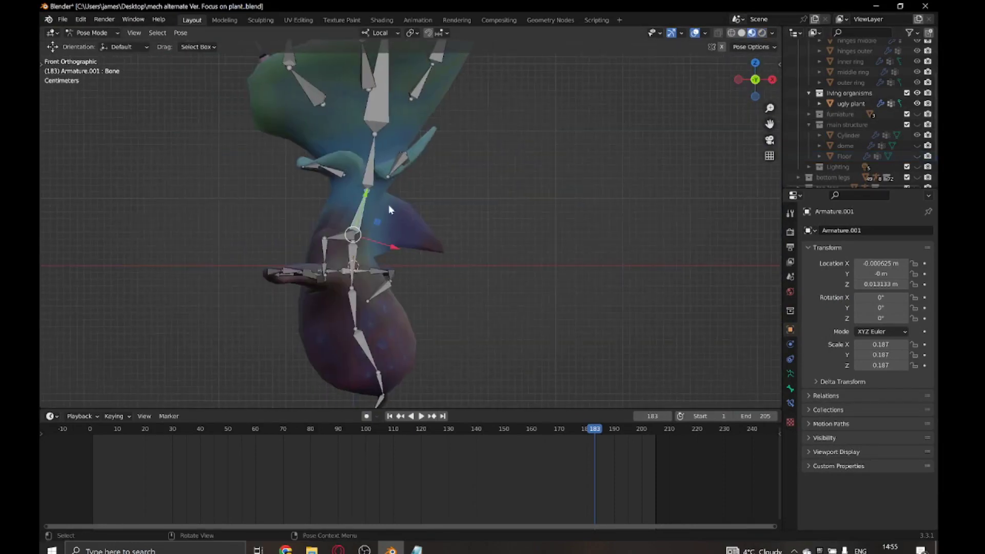
- Rotate neck bones Bone.018 and Bone.019, then a mouth bone
left_click(450, 208)
key("r")
left_click(500, 172)
left_click(354, 154)
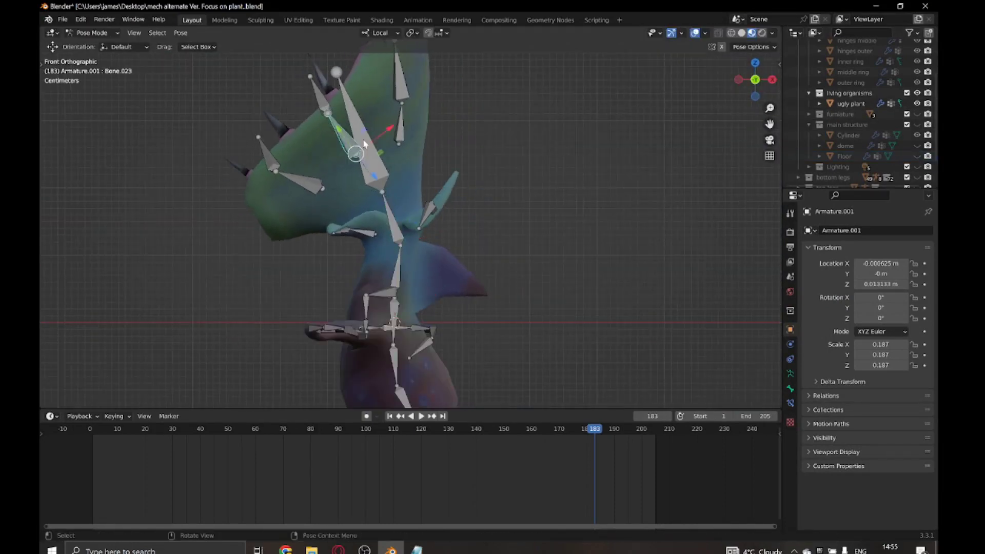
key("r")
left_click(380, 137)
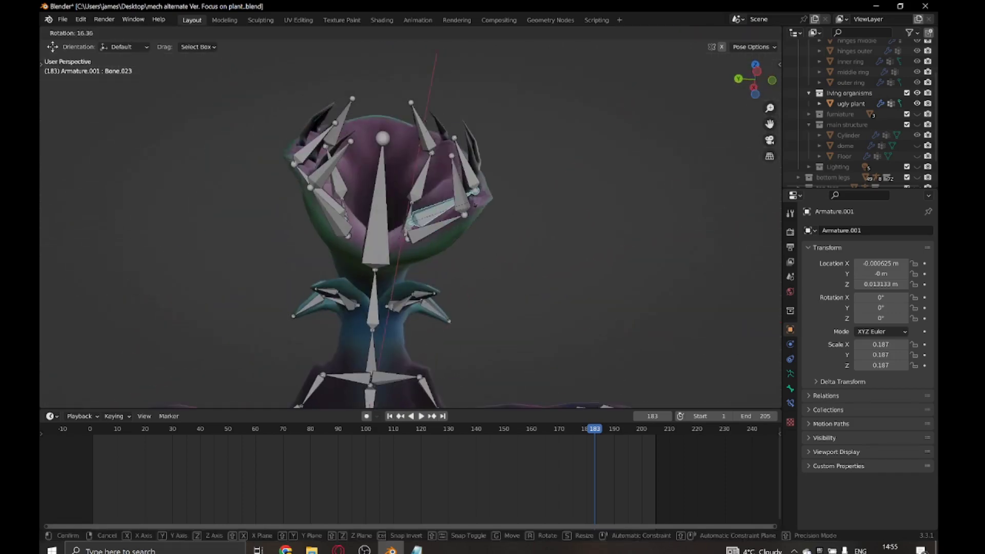